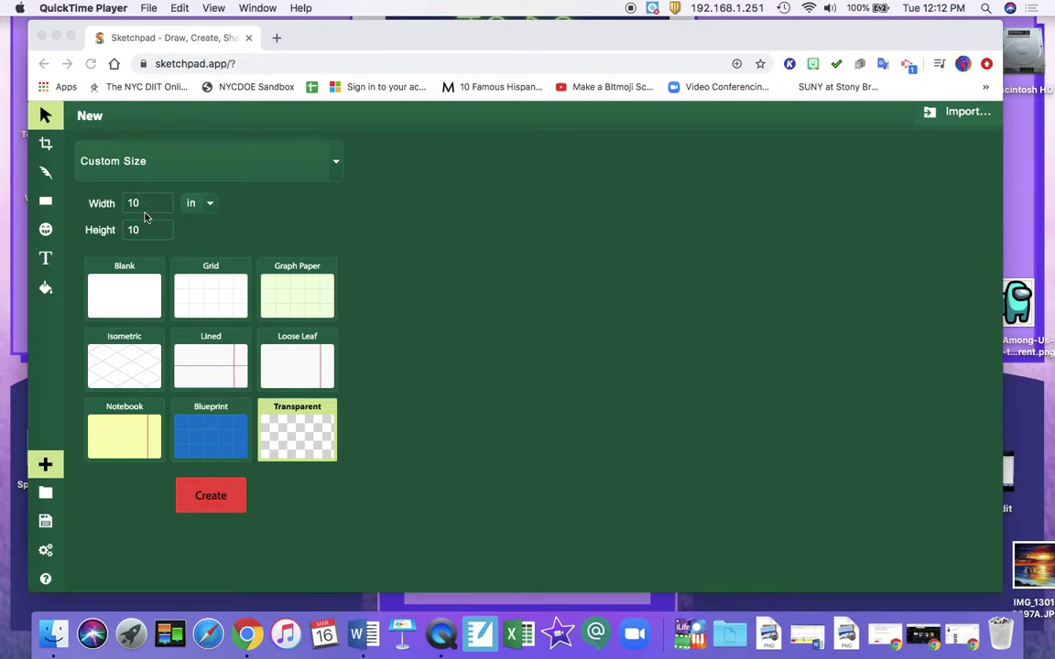
Step: Create a new 10 x 10 inch page from the Blank template
left_click(124, 295)
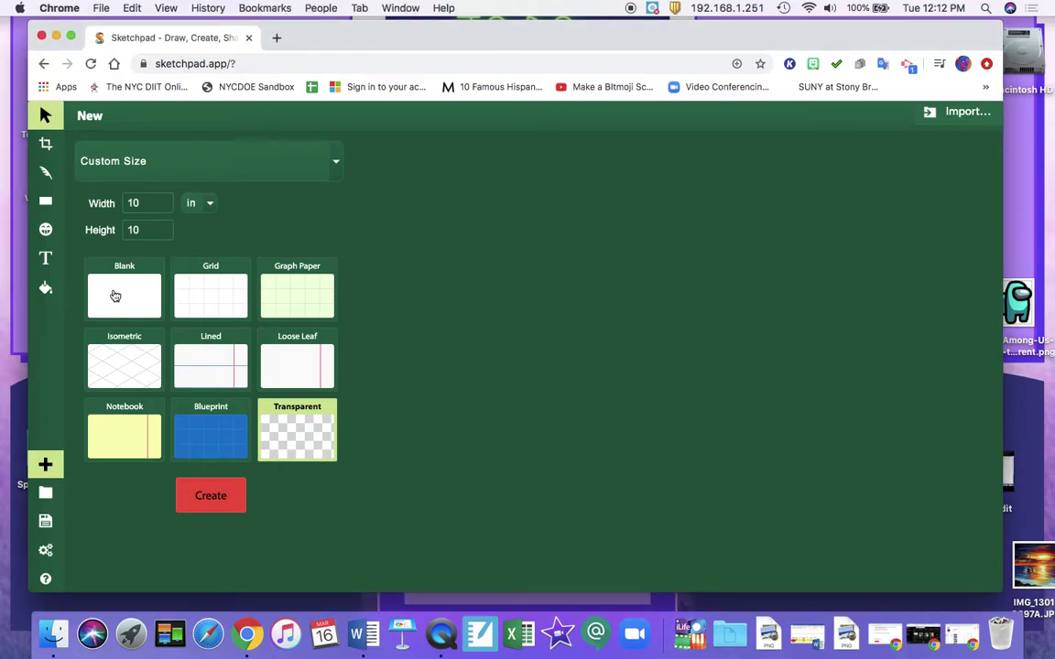
left_click(116, 295)
left_click(205, 498)
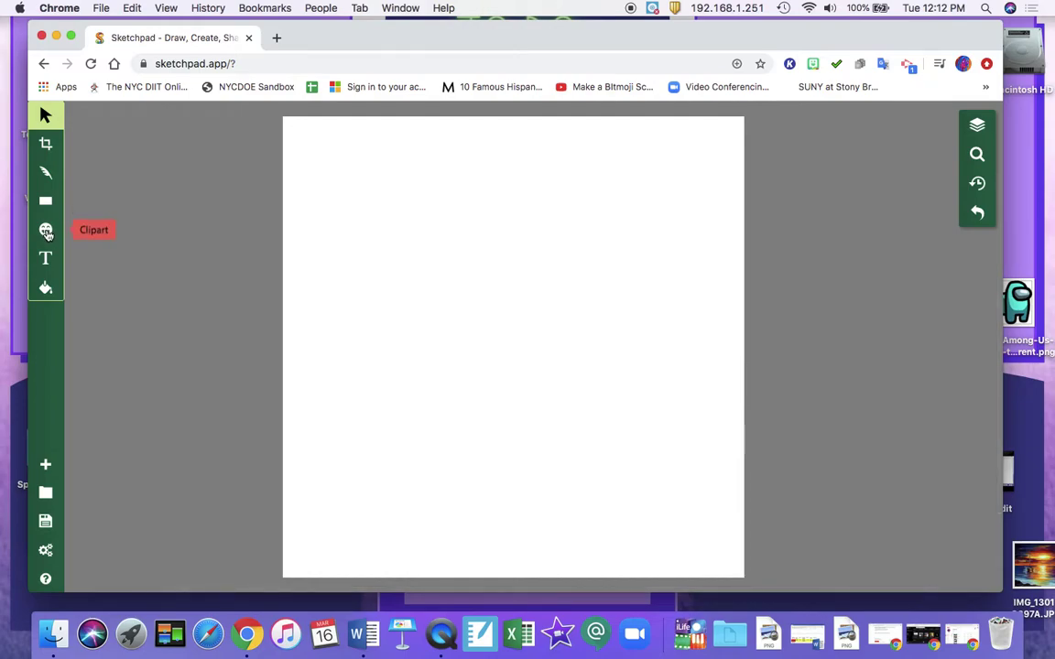
Step: Insert the mother-and-child line drawing from Desktop > Faith Ringgold onto the page
left_click(46, 231)
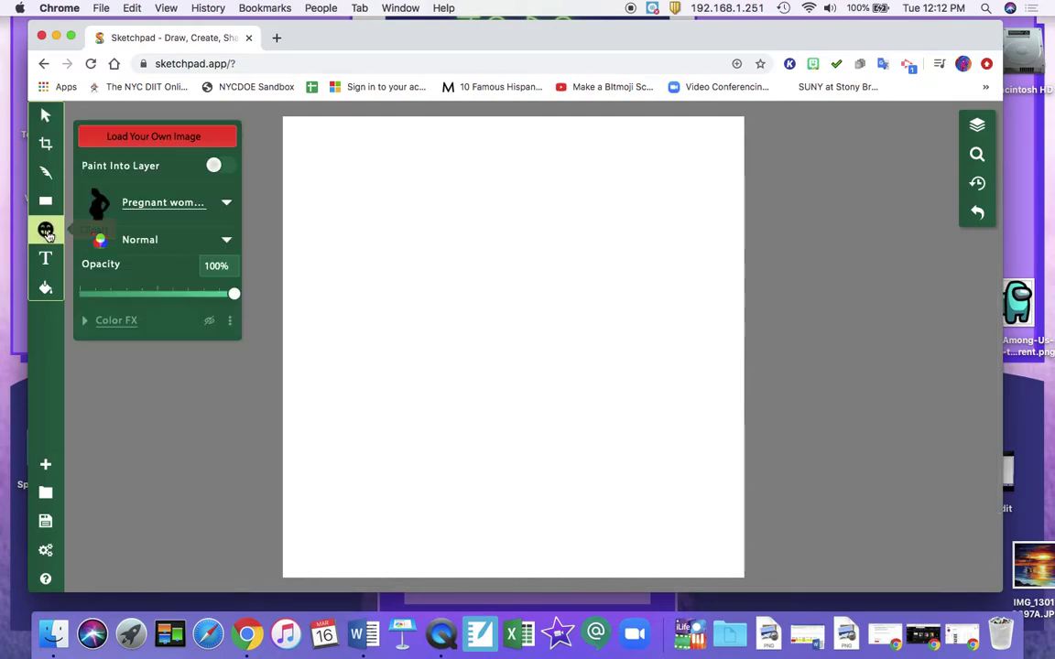
left_click(150, 137)
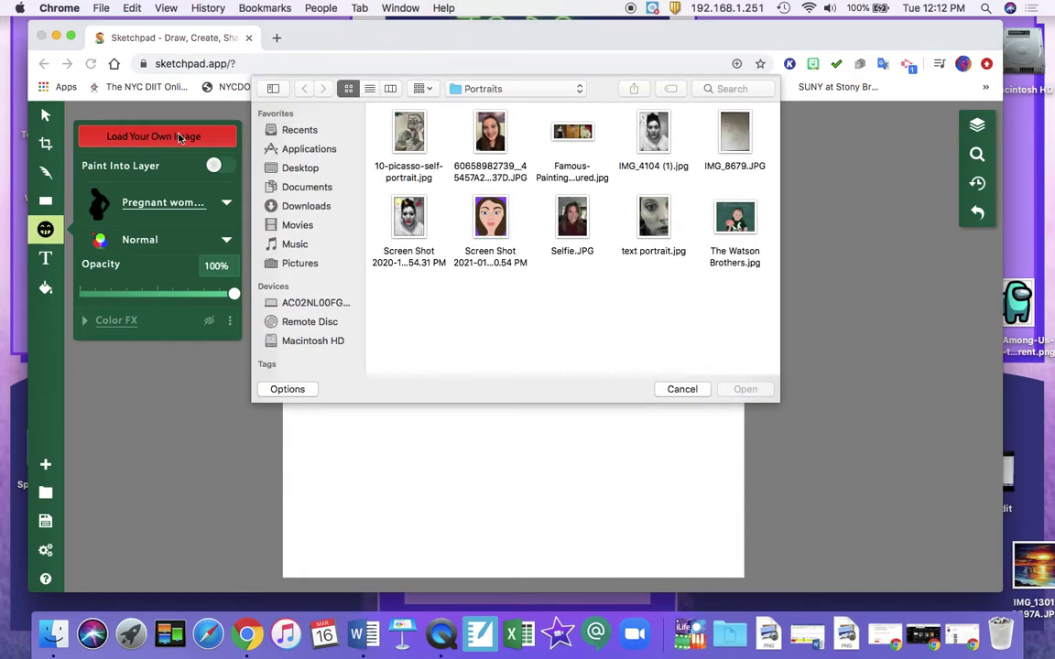
left_click(322, 170)
scroll(624, 256, "down", 3)
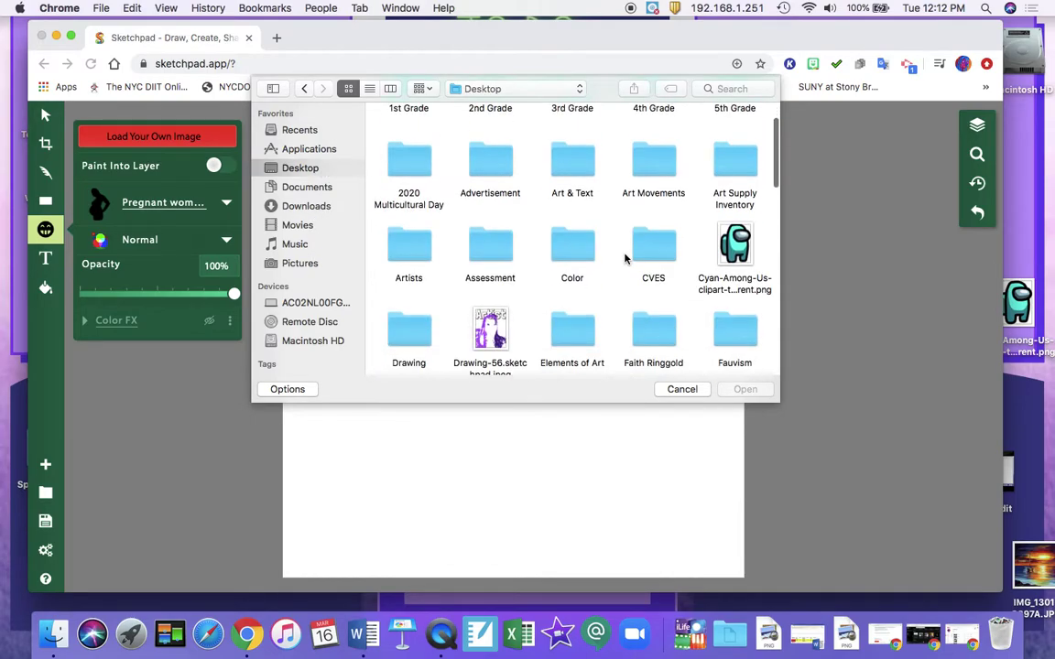
double_click(628, 258)
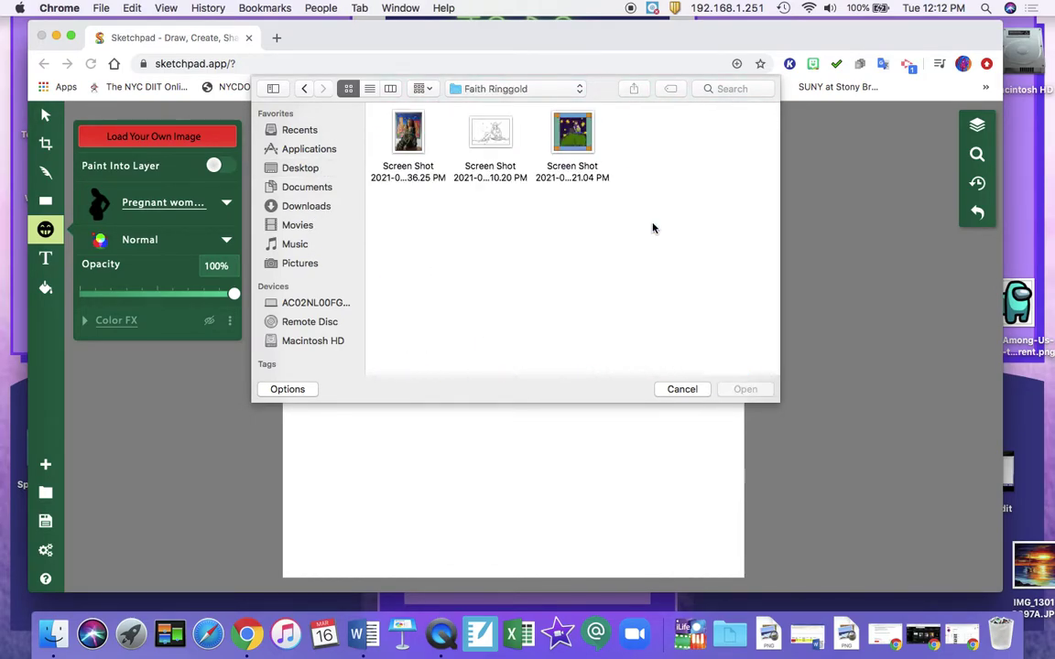
left_click(497, 143)
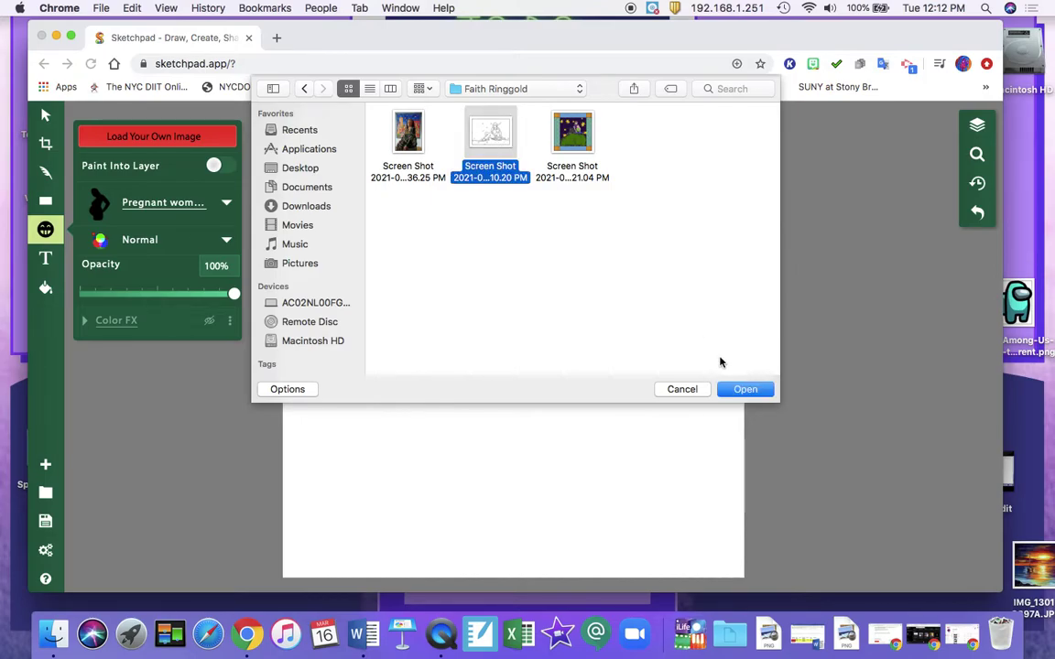
left_click(740, 389)
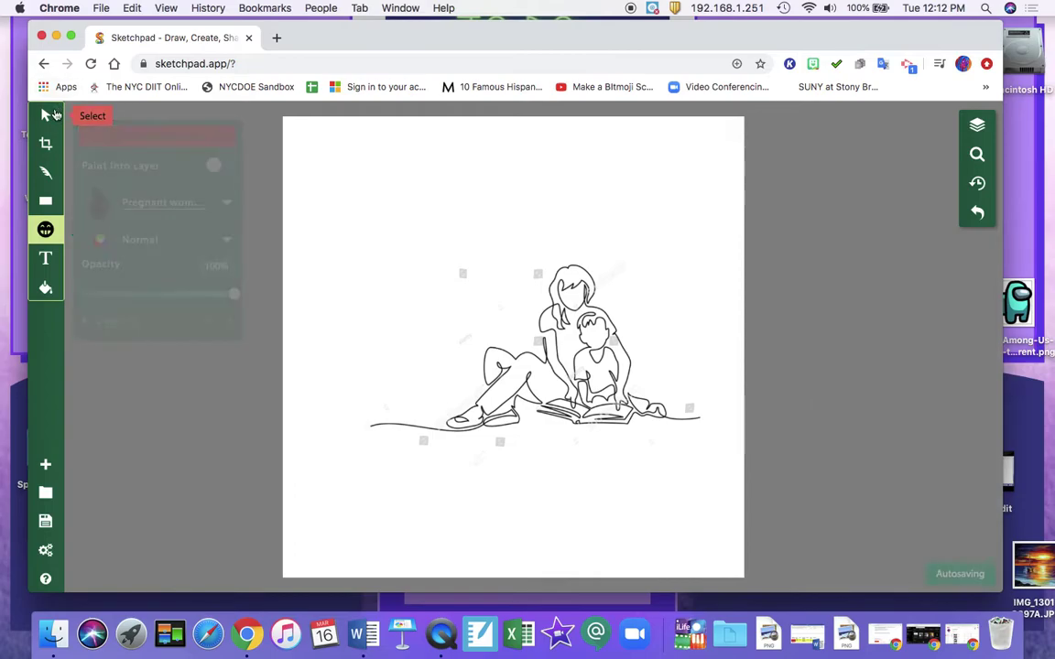
Step: Reposition the drawing near the centre of the page and deselect it
left_click(54, 113)
left_click_drag(709, 473, 681, 462)
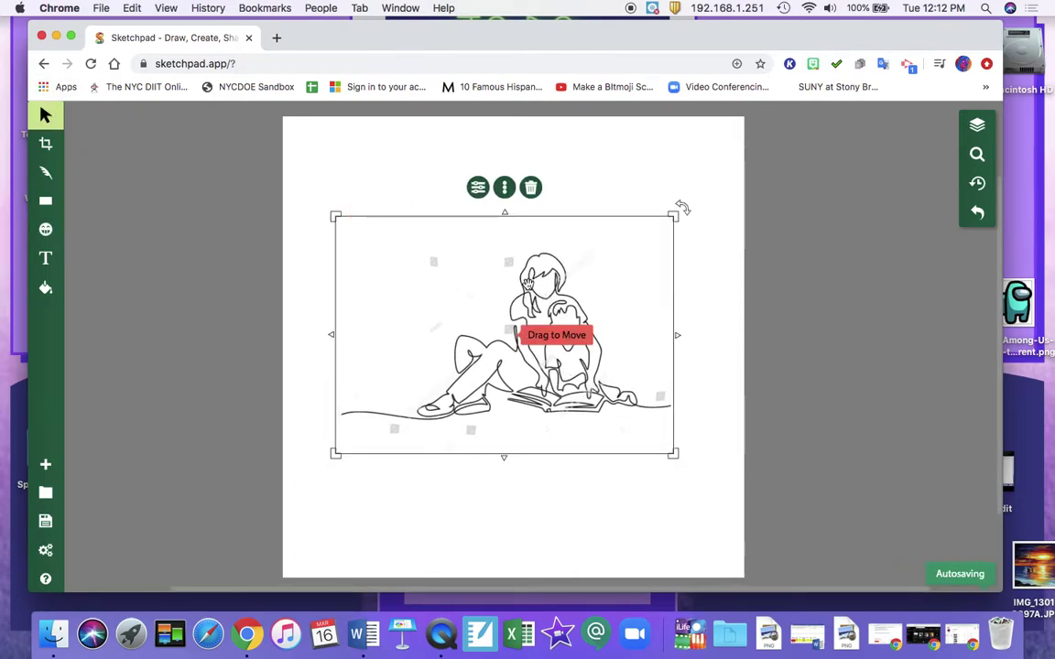
left_click_drag(589, 286, 600, 280)
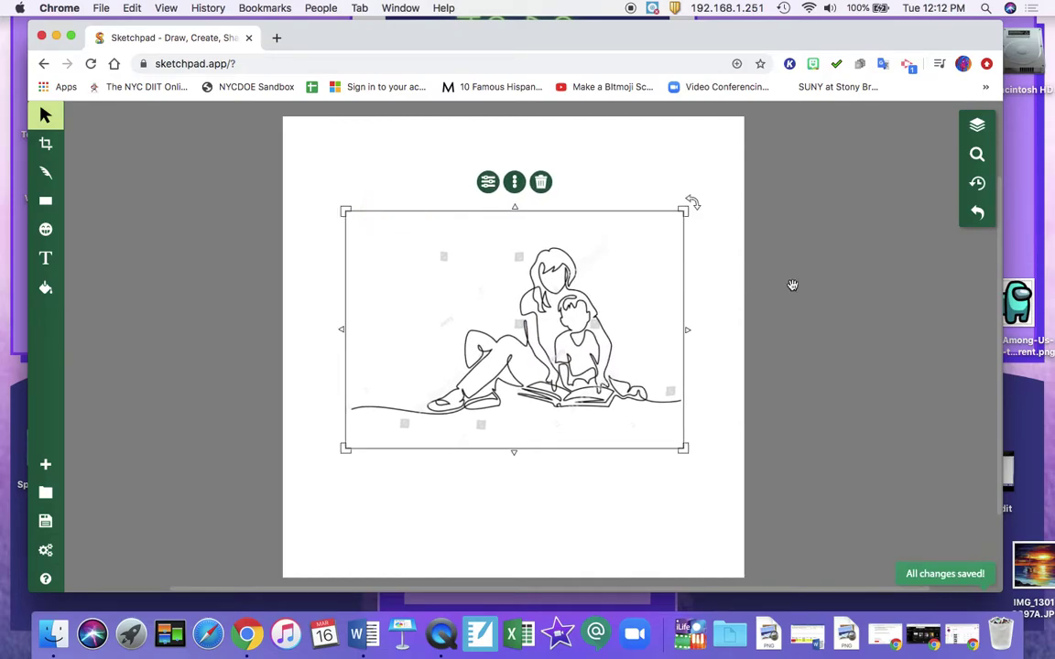
left_click(813, 309)
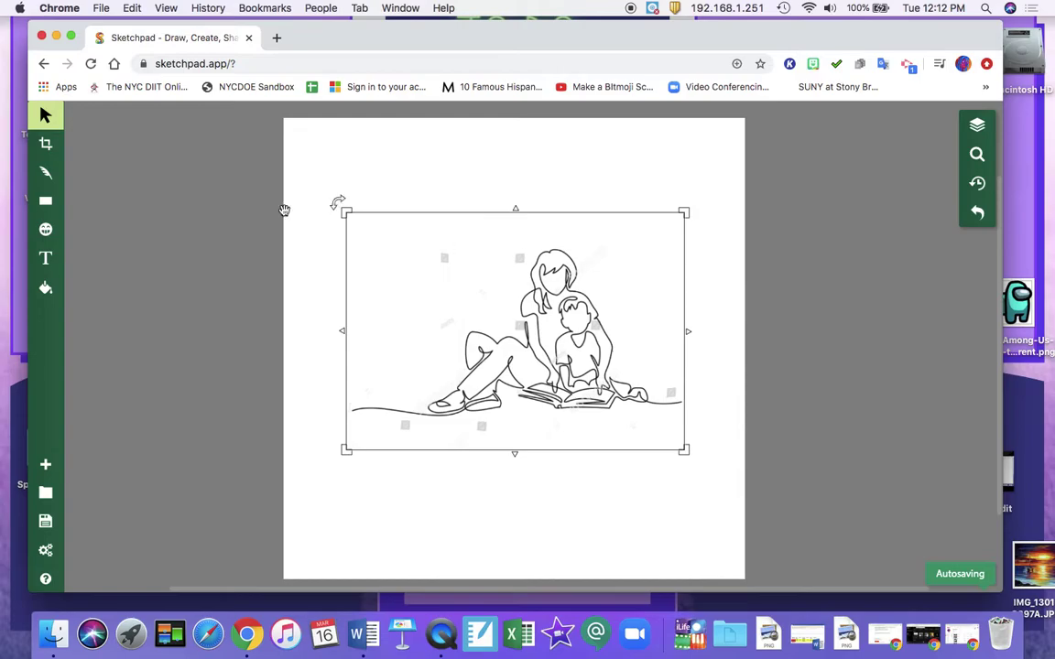
Step: Draw a patterned rectangle strip across the full width of the page top
left_click(59, 209)
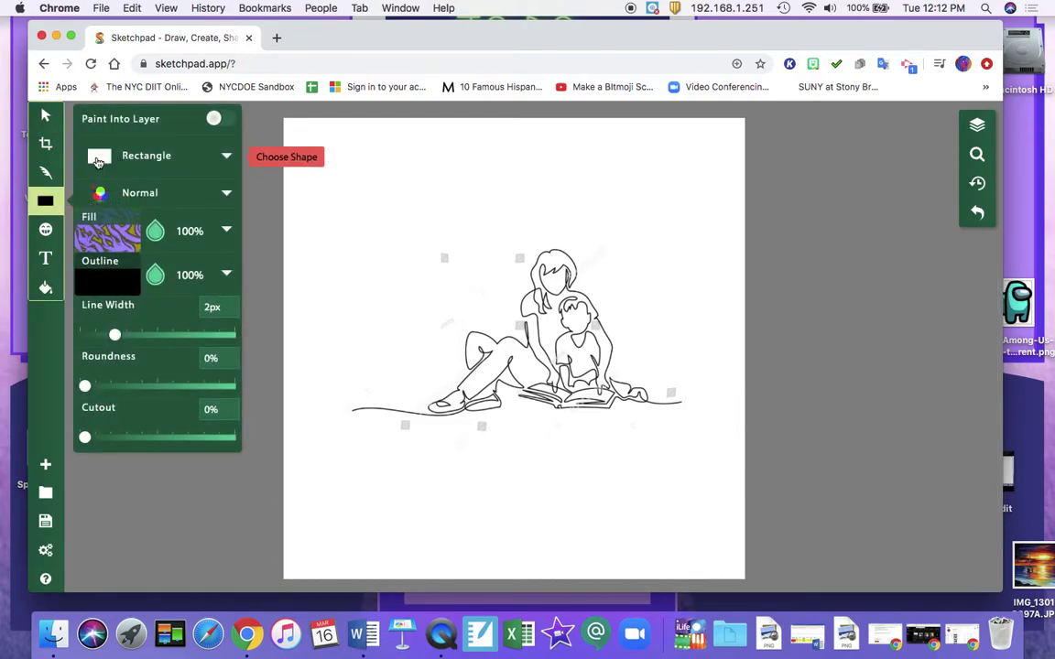
left_click(98, 161)
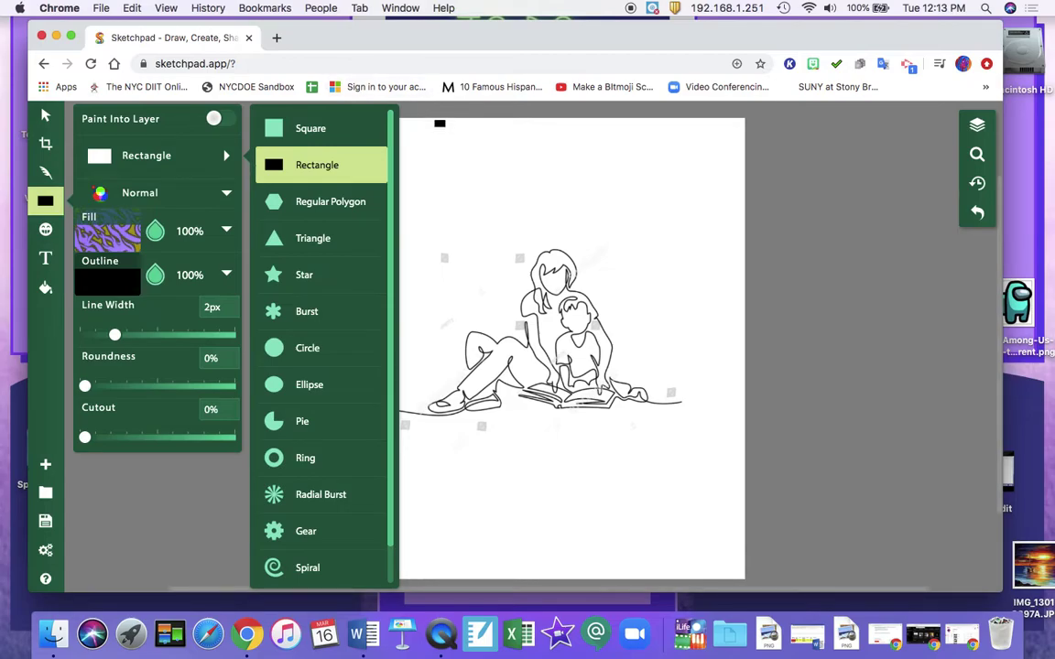
left_click_drag(749, 183, 280, 116)
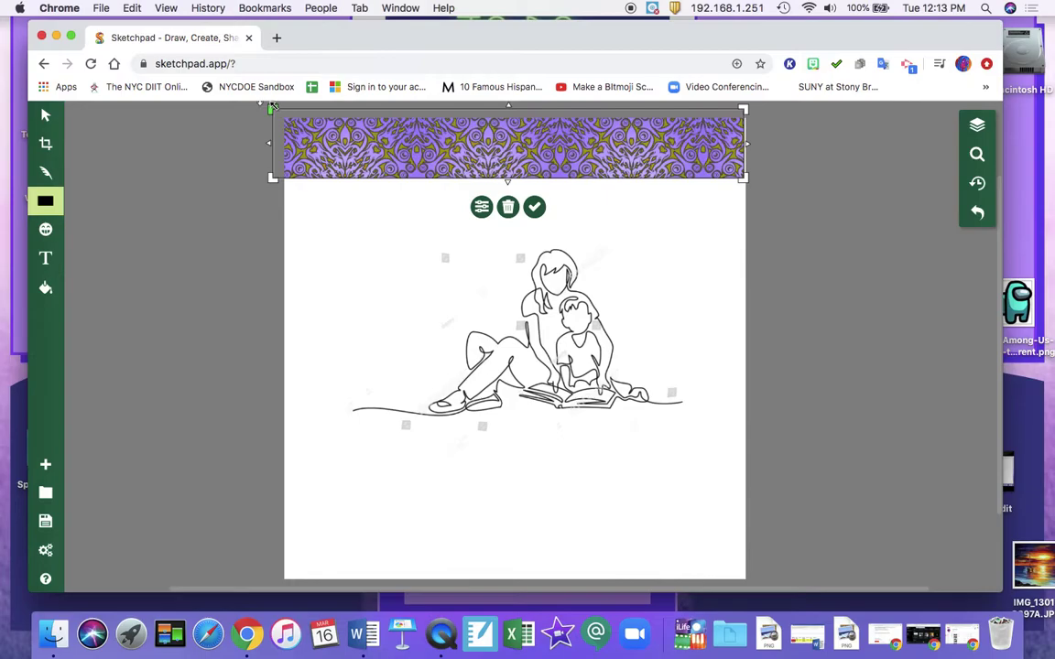
left_click_drag(746, 182, 791, 187)
left_click_drag(595, 179, 575, 173)
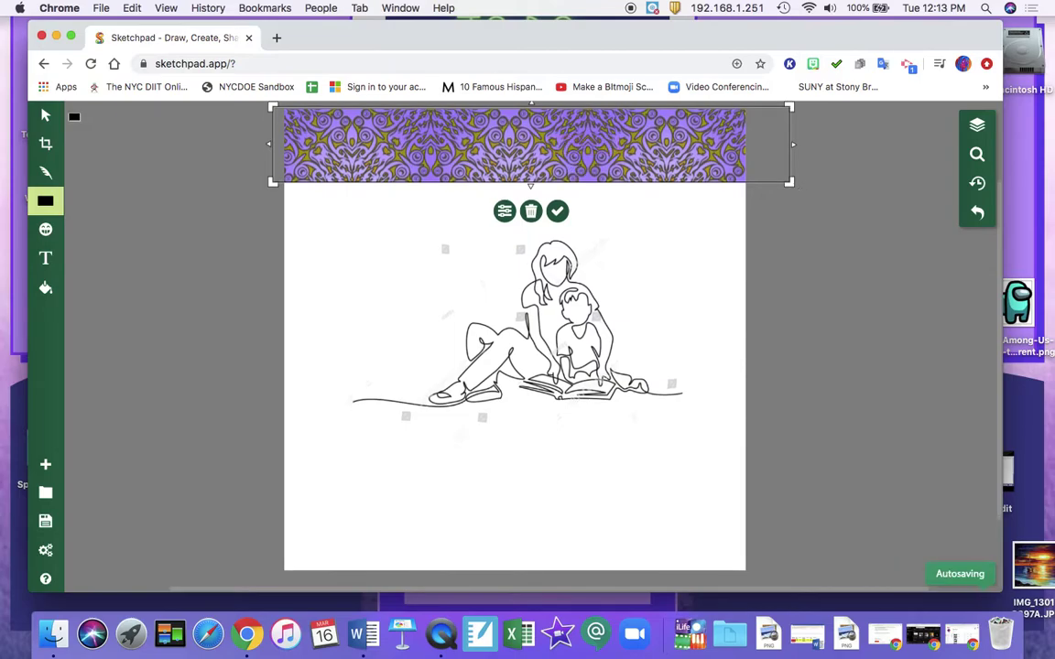
Step: Copy the strip to the bottom edge and rotate another copy upright onto the left edge
left_click(45, 114)
left_click(302, 114)
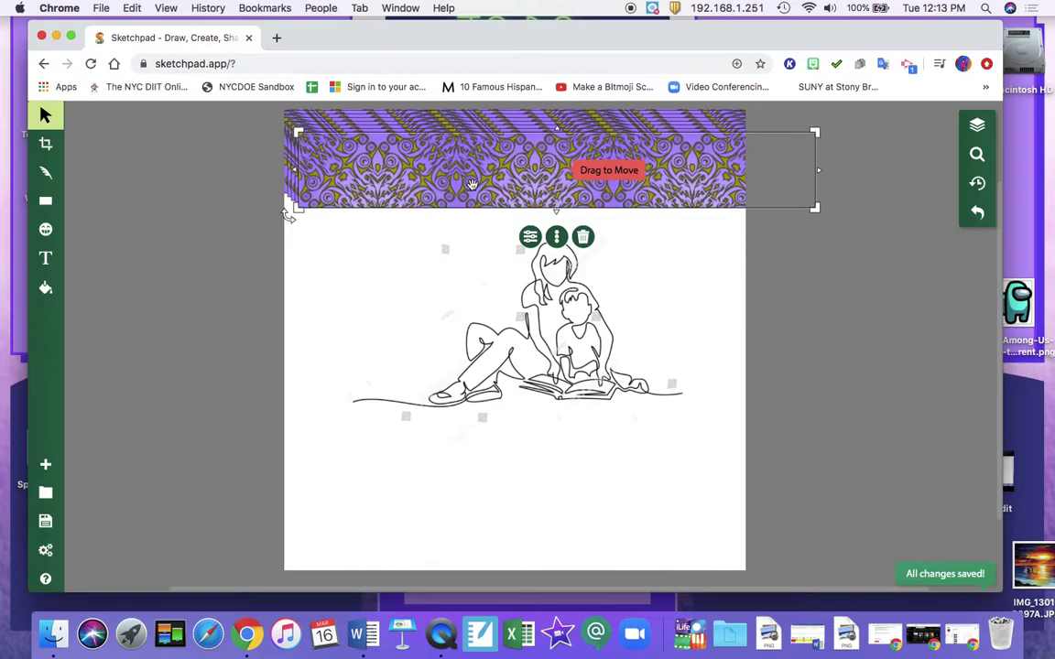
mouse_move(426, 173)
left_mouse_down()
mouse_move(451, 446)
mouse_move(447, 547)
left_mouse_up()
left_click_drag(468, 160, 474, 287)
left_click_drag(818, 248, 525, 140)
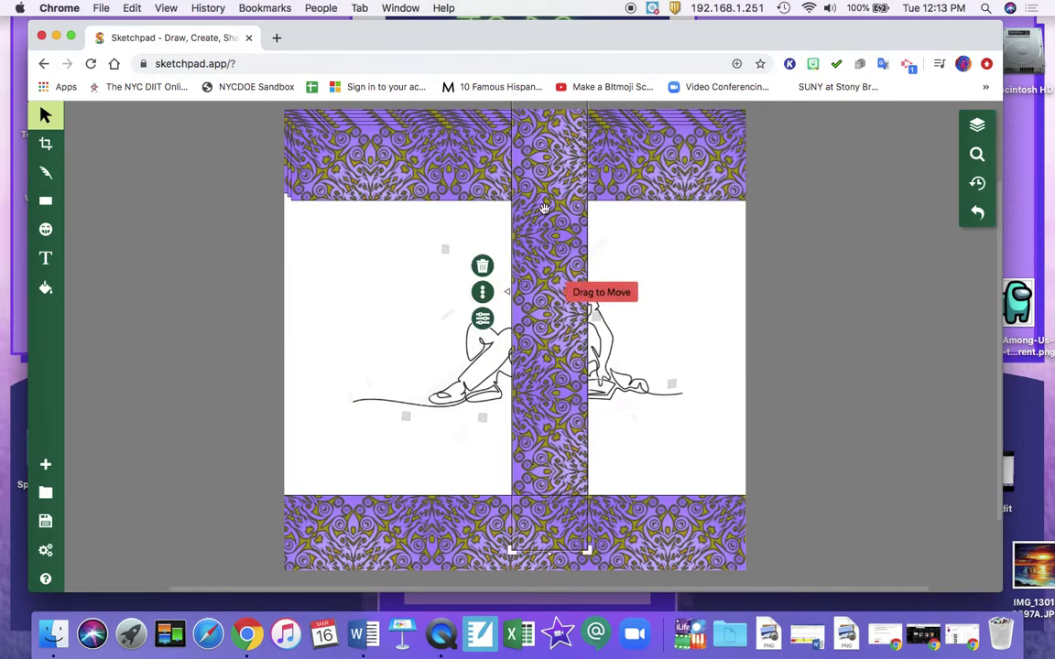
left_click_drag(550, 293, 319, 328)
Step: Rotate a third copy upright for the right edge and nudge the top strip into place
left_click_drag(483, 153, 484, 291)
left_click_drag(281, 243, 730, 171)
left_click(522, 161)
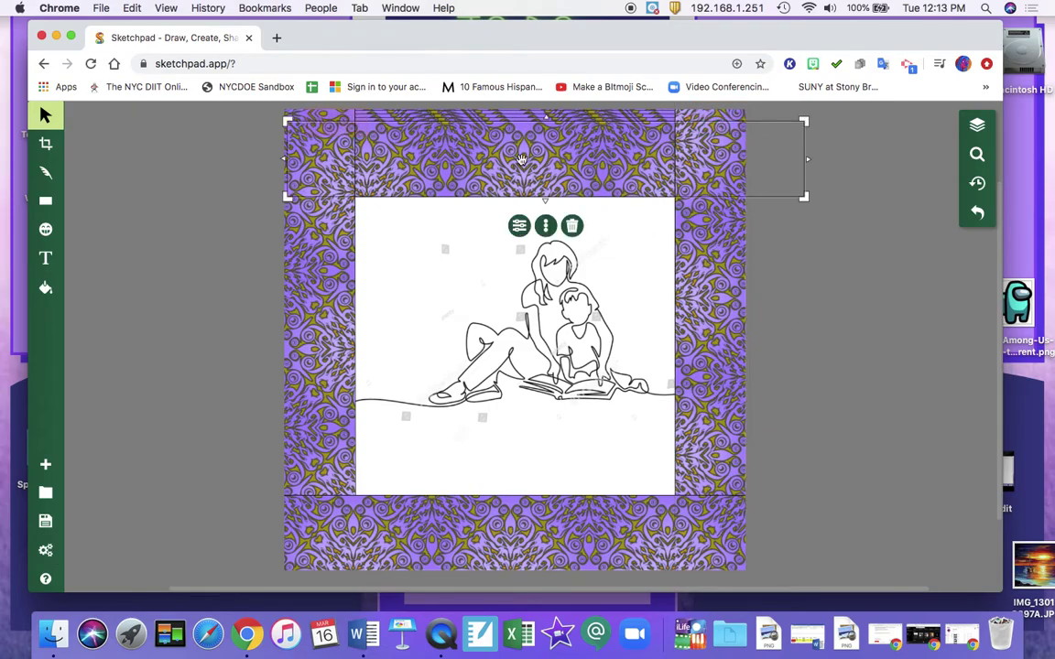
mouse_move(522, 160)
left_mouse_down()
mouse_move(531, 142)
mouse_move(532, 164)
mouse_move(531, 151)
left_mouse_up()
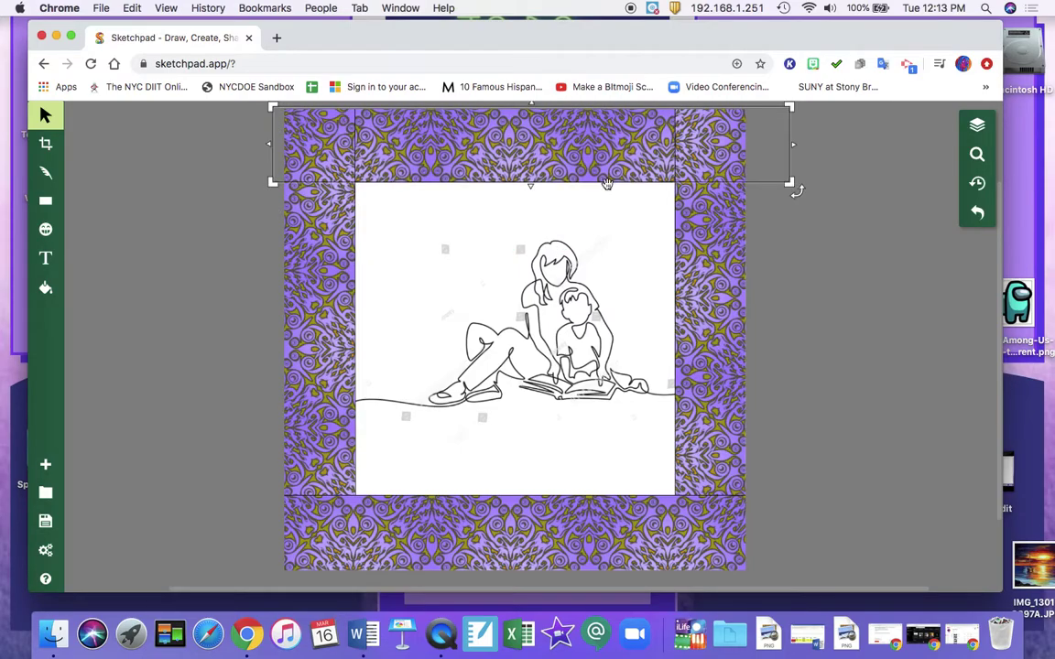
Step: Give the top strip a thicker outline and the blue pattern fill
left_click(642, 241)
left_click(784, 306)
left_click(640, 189)
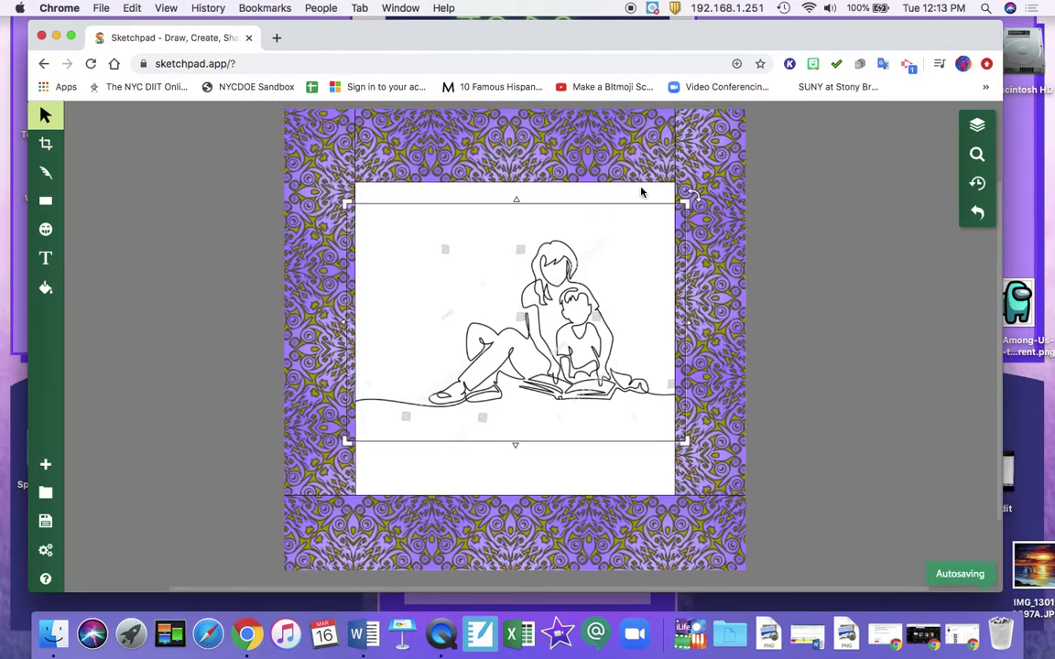
left_click(597, 169)
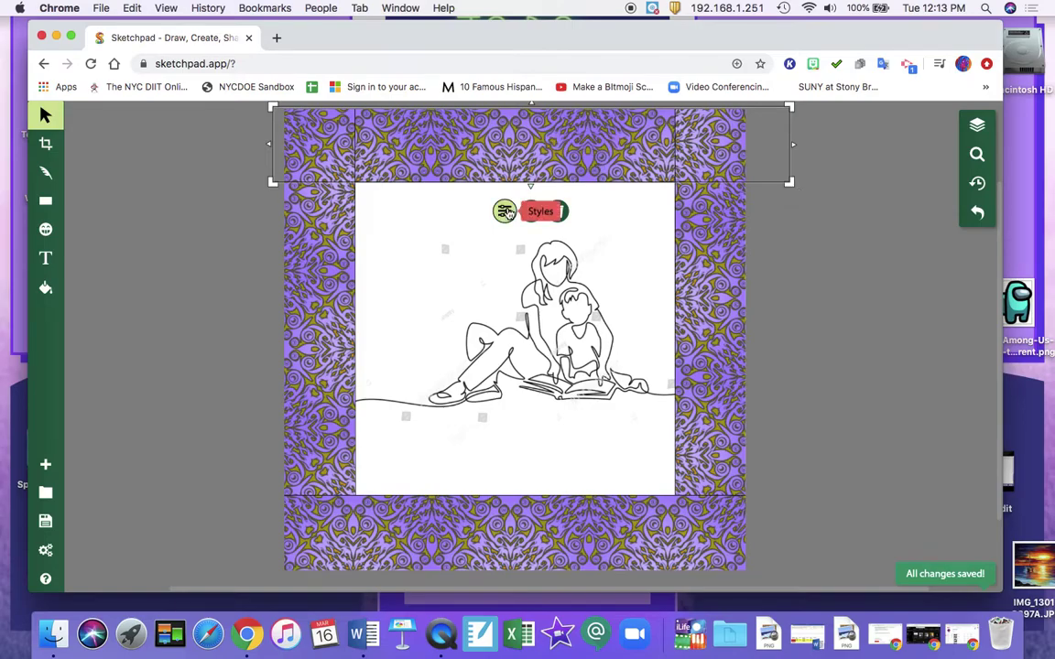
left_click(505, 211)
left_click_drag(126, 306, 158, 310)
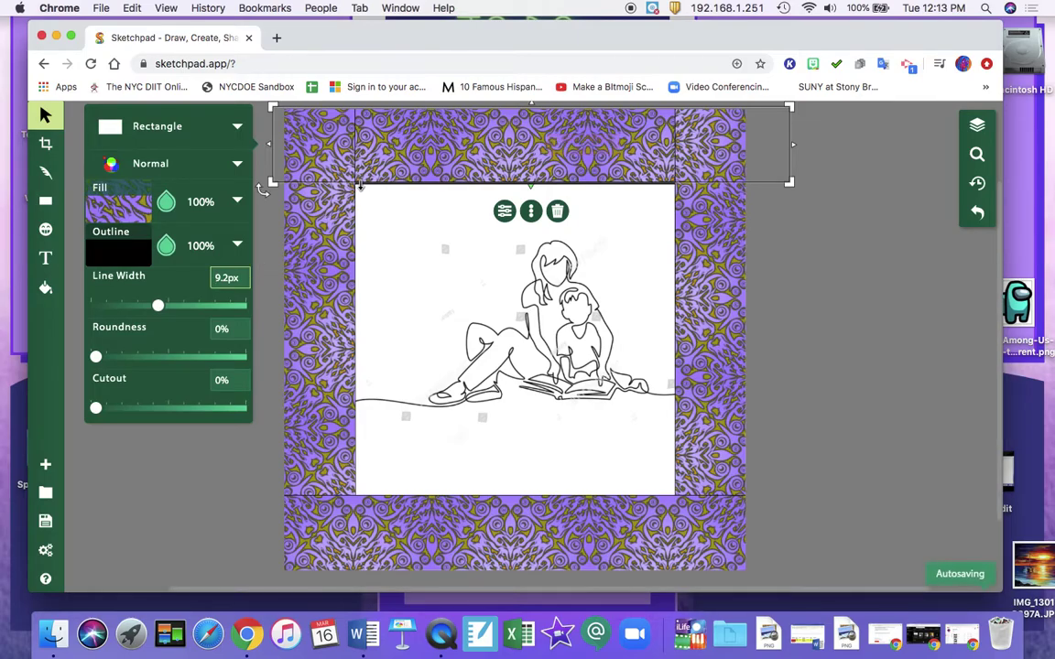
left_click(128, 192)
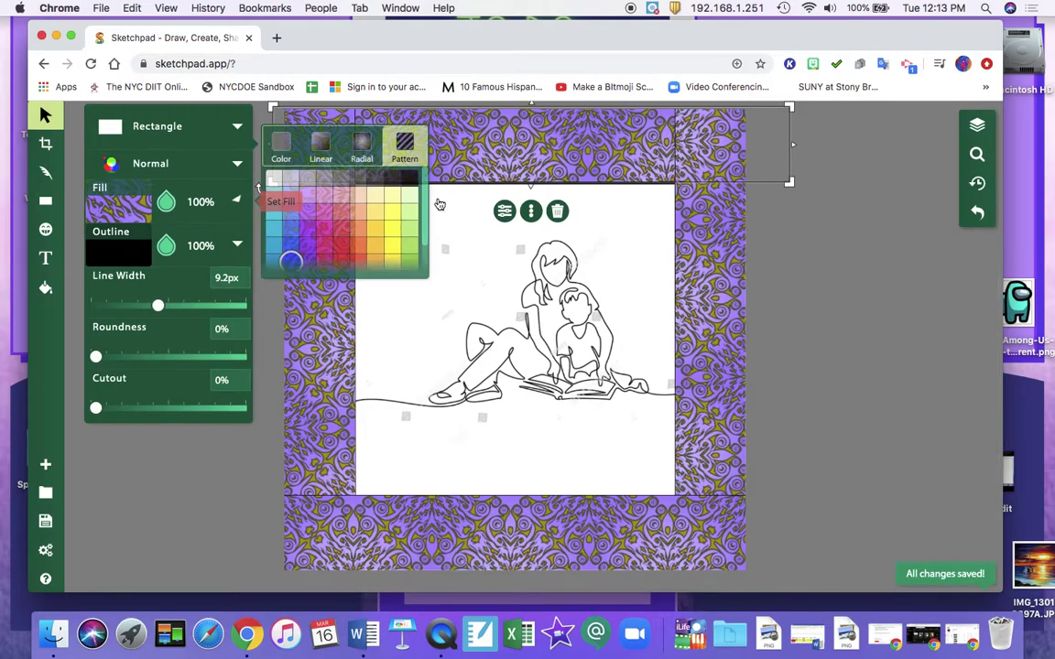
left_click(405, 147)
left_click(376, 230)
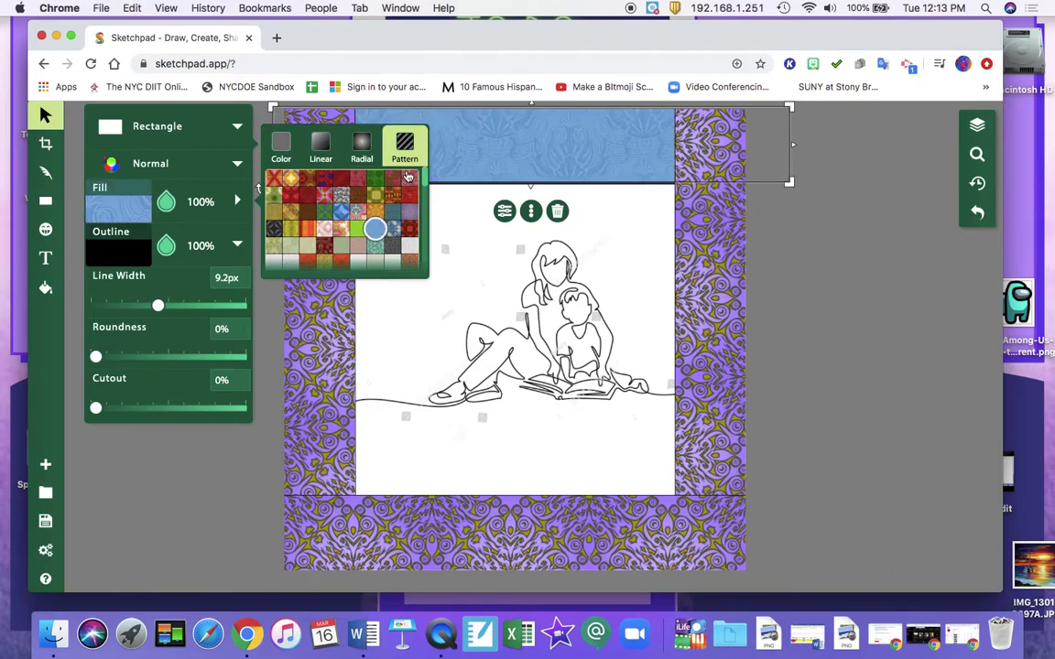
left_click(45, 115)
Step: Apply the same blue pattern fill and a thicker outline to the bottom strip
left_click(559, 556)
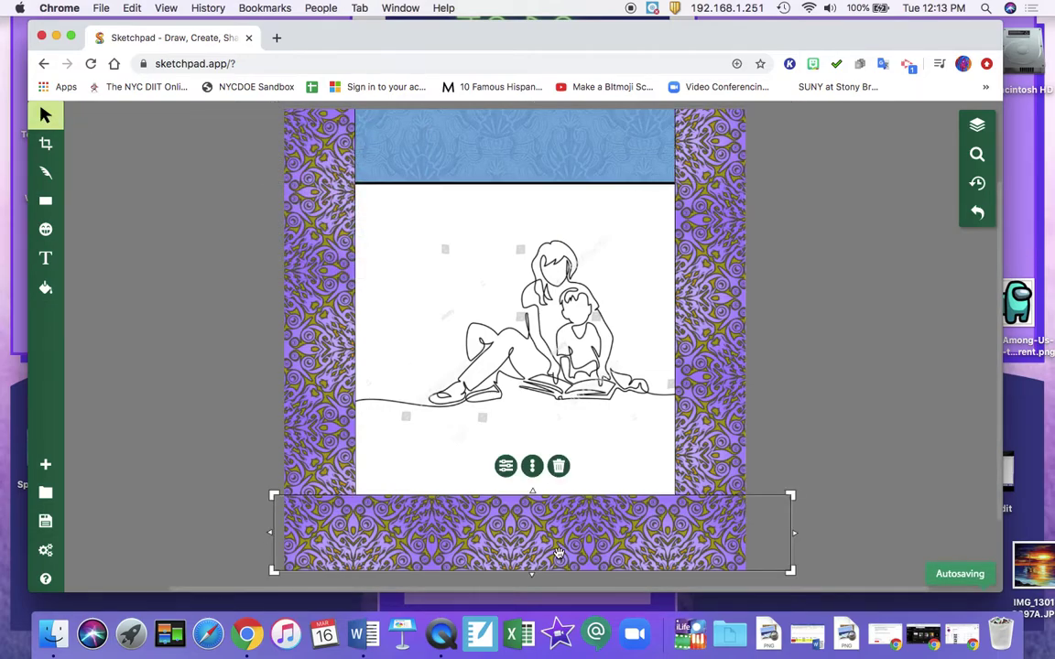
left_click(506, 466)
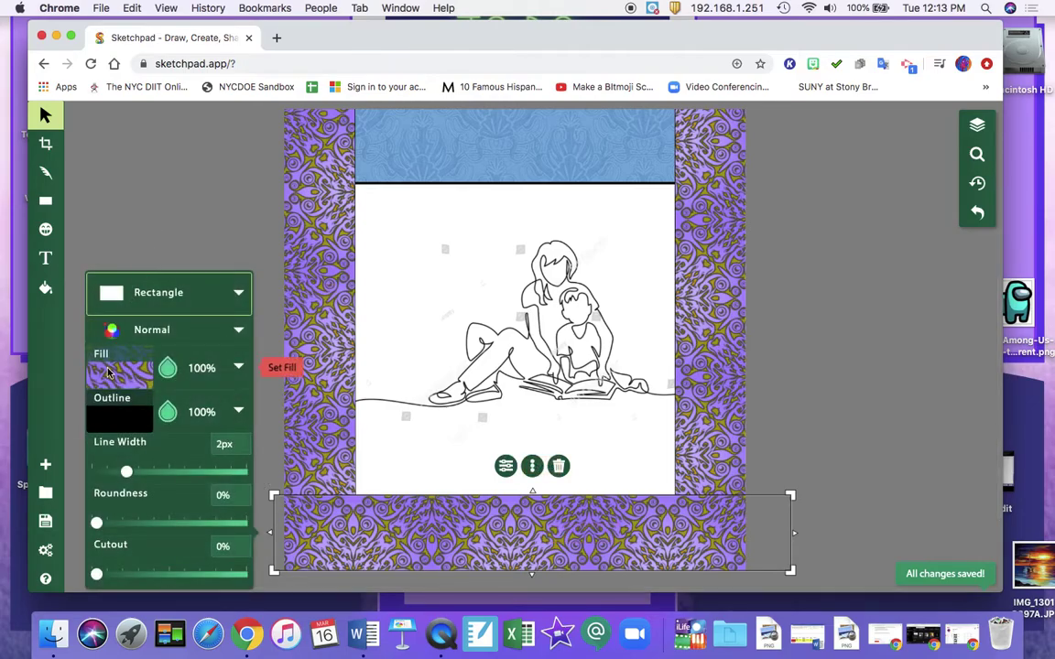
left_click(238, 368)
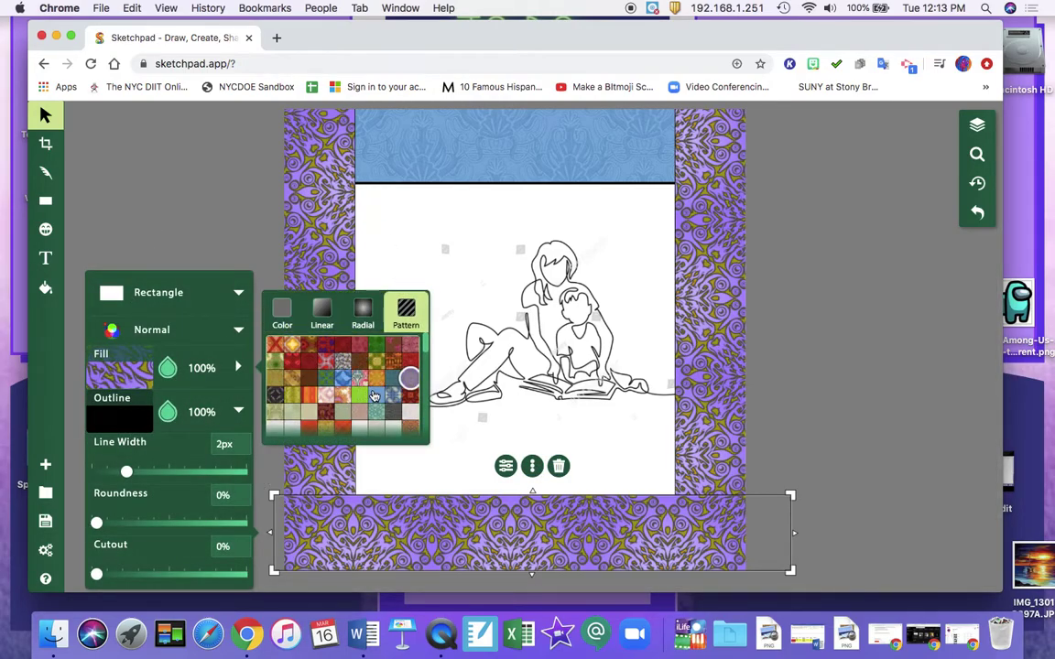
left_click(376, 395)
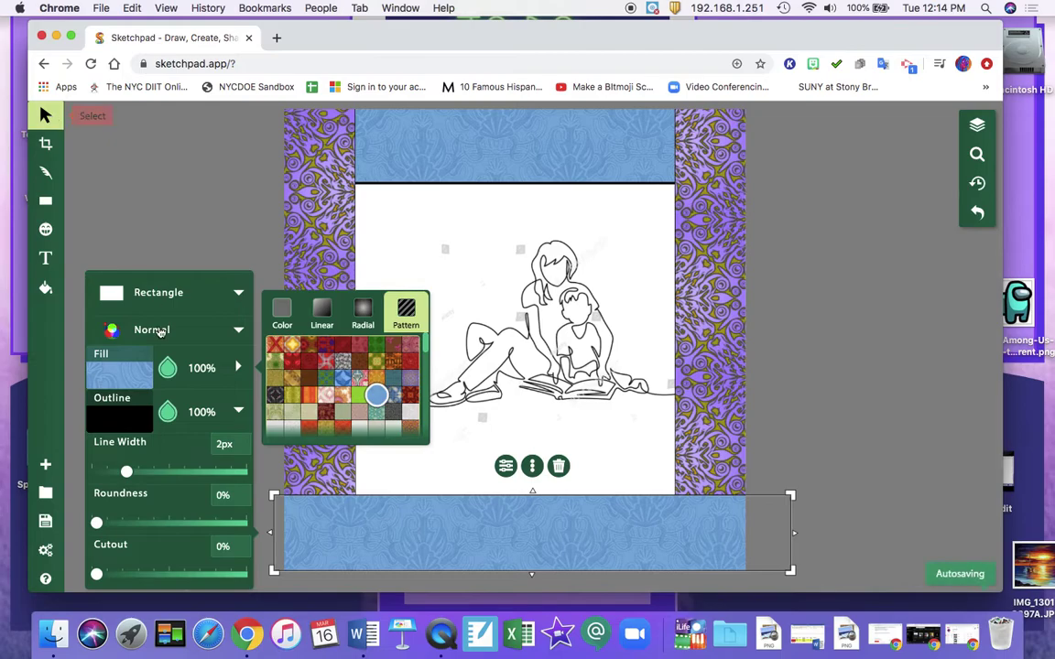
left_click_drag(127, 470, 173, 473)
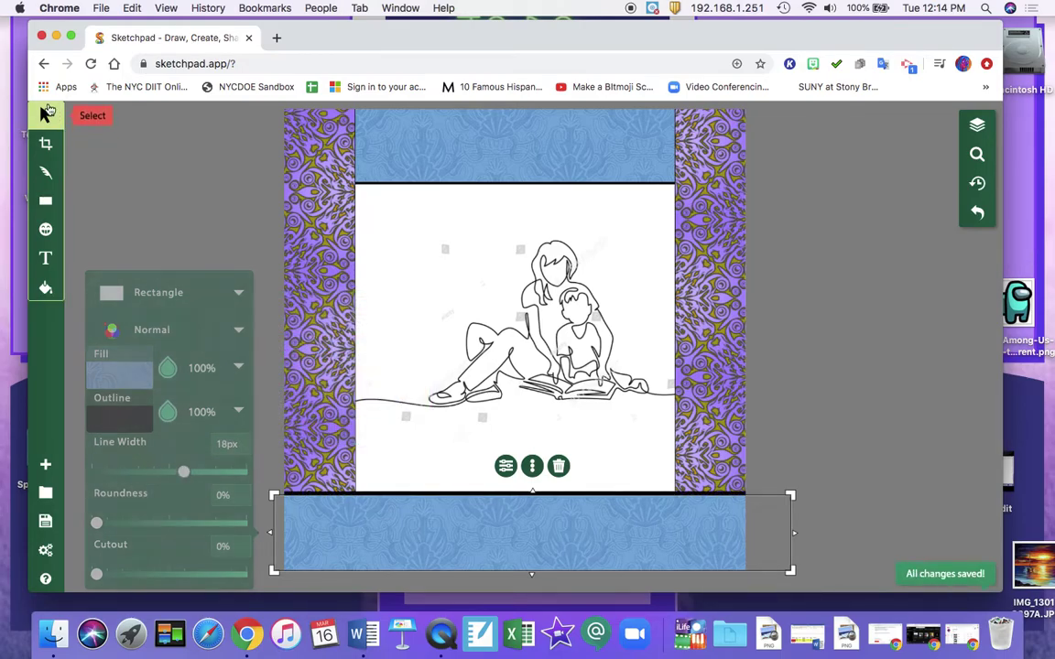
left_click(283, 298)
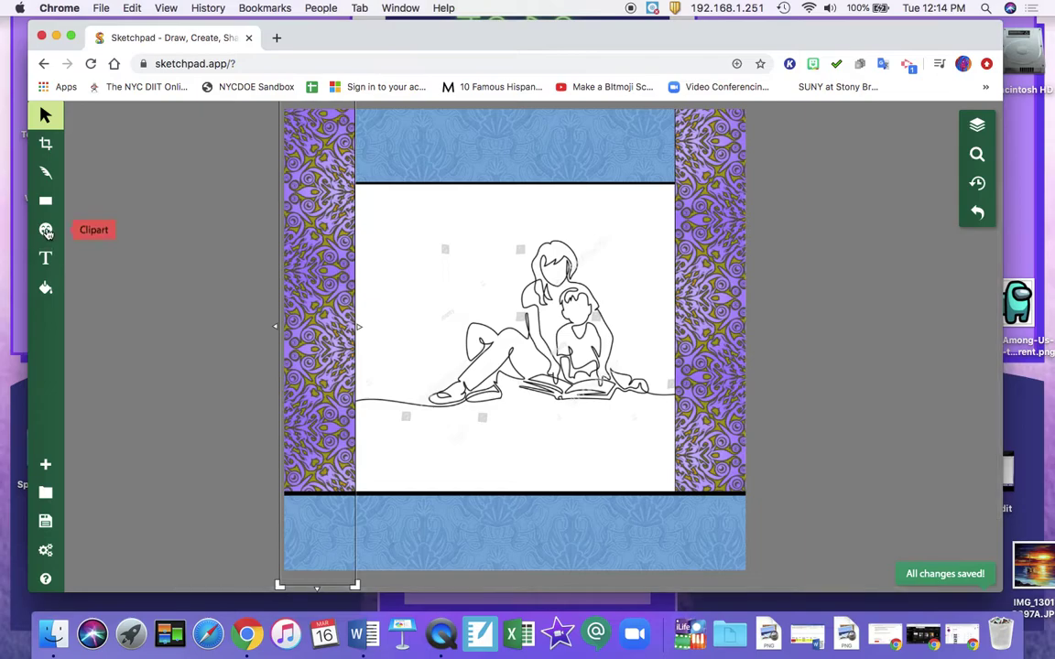
Step: Try a blue gradient fill on the left strip, then undo it
left_click(45, 288)
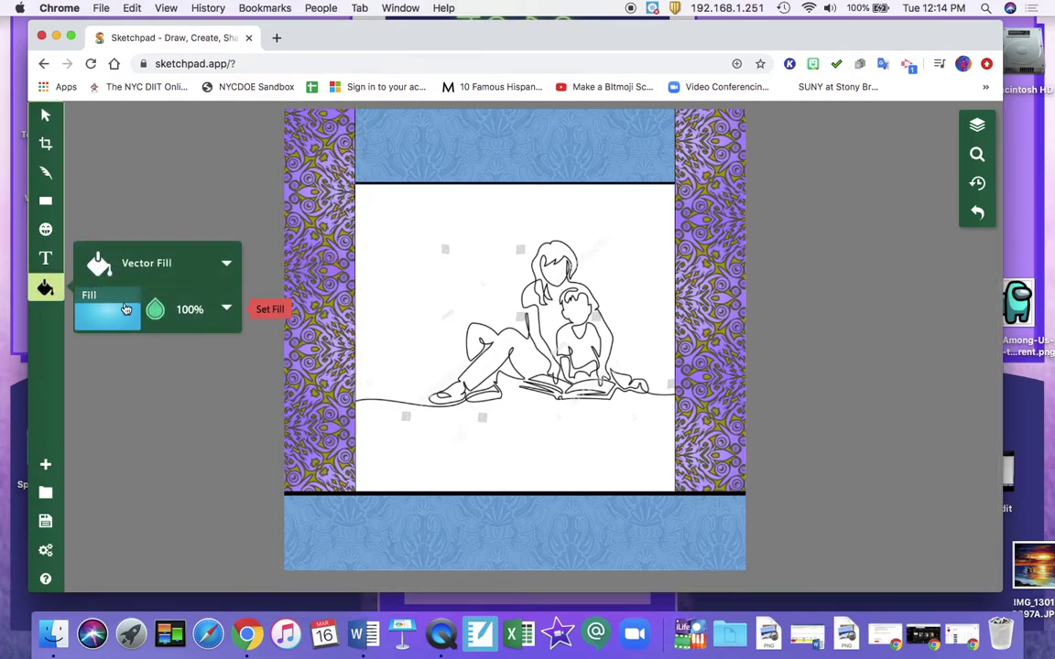
left_click(311, 196)
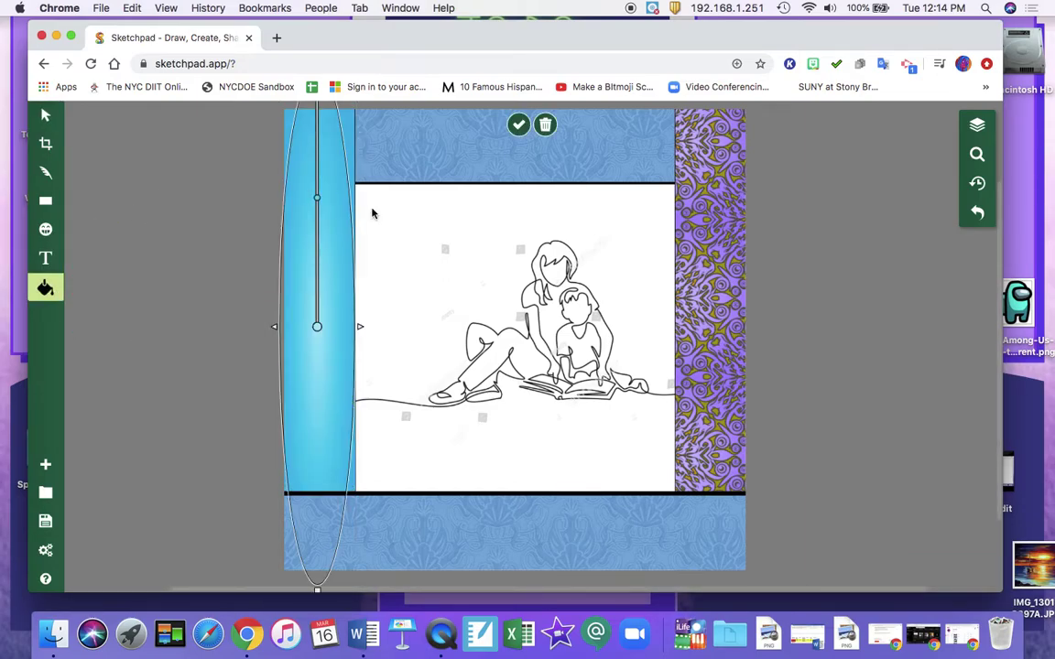
key("super+z")
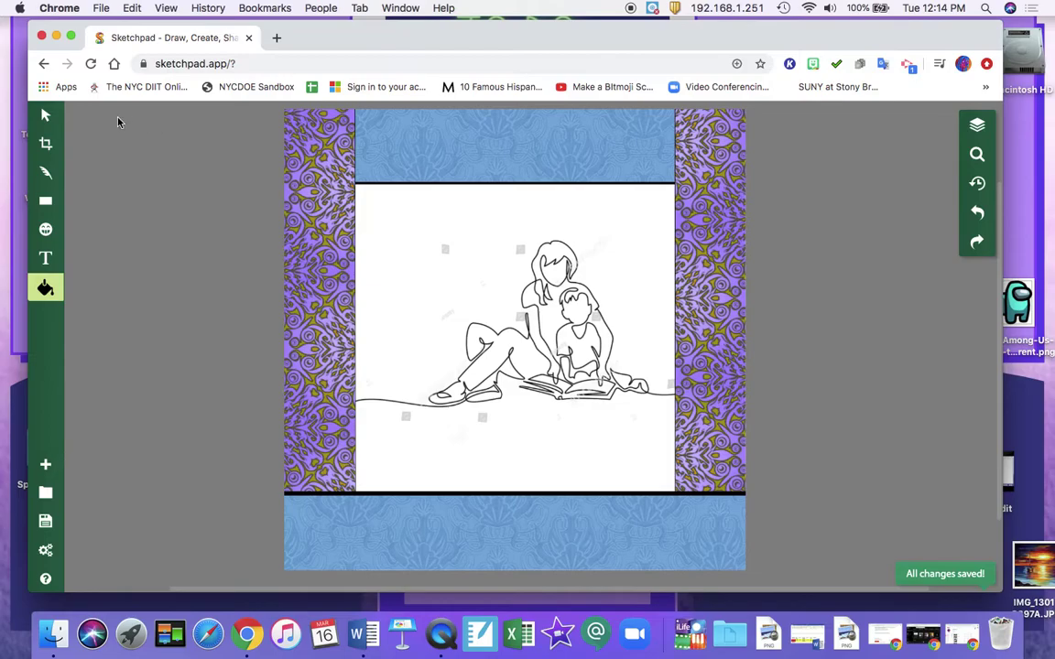
Step: Fill the left border strip with the orange starburst pattern
left_click(45, 114)
left_click(299, 320)
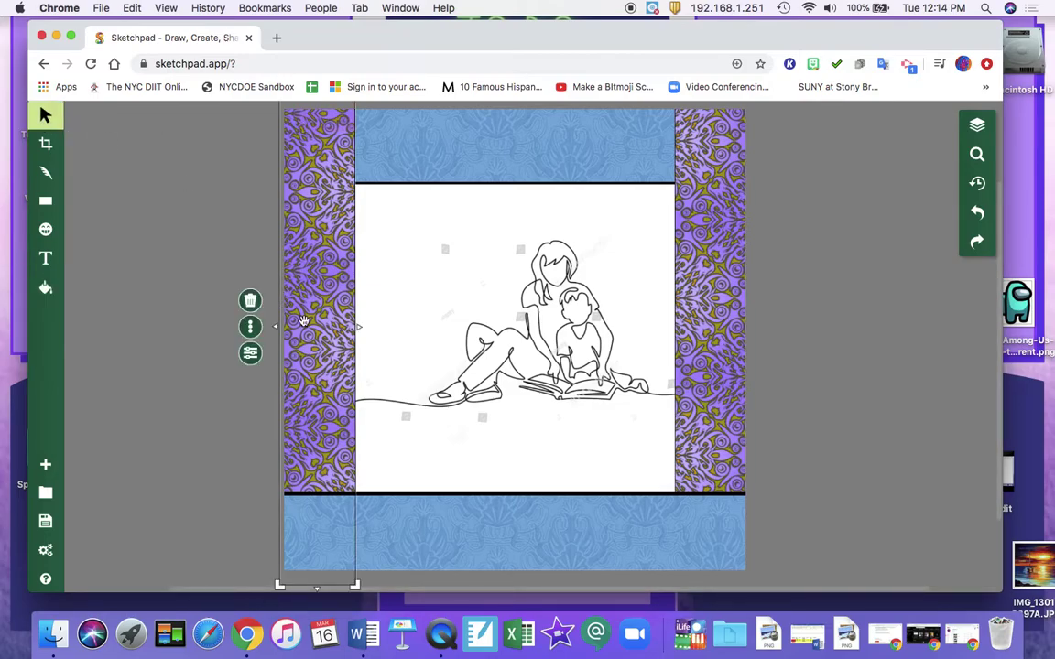
left_click(252, 355)
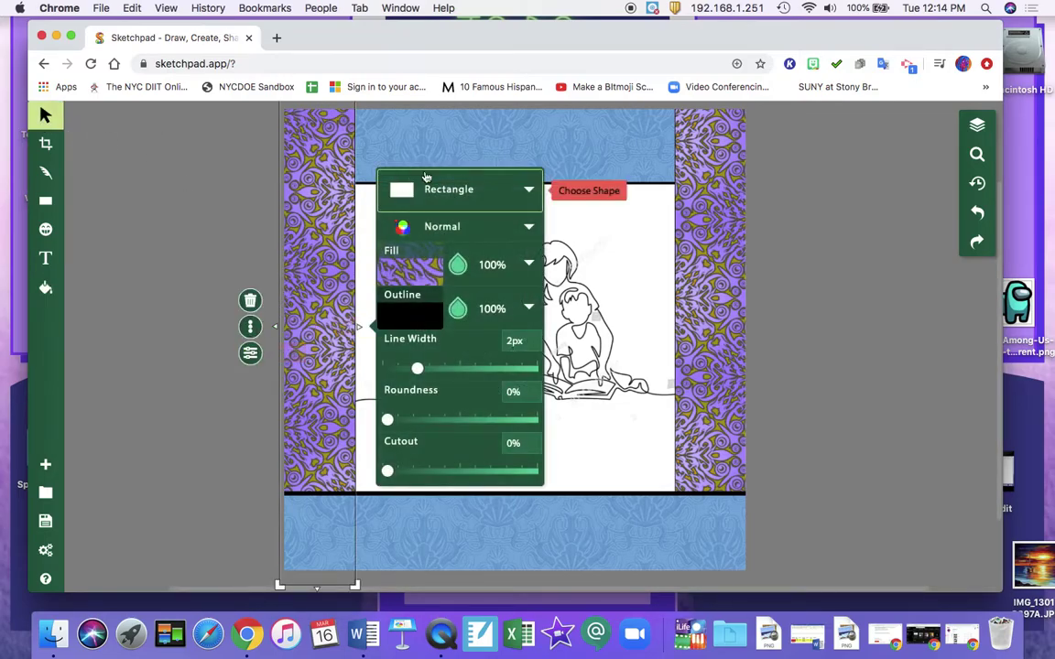
left_click(528, 264)
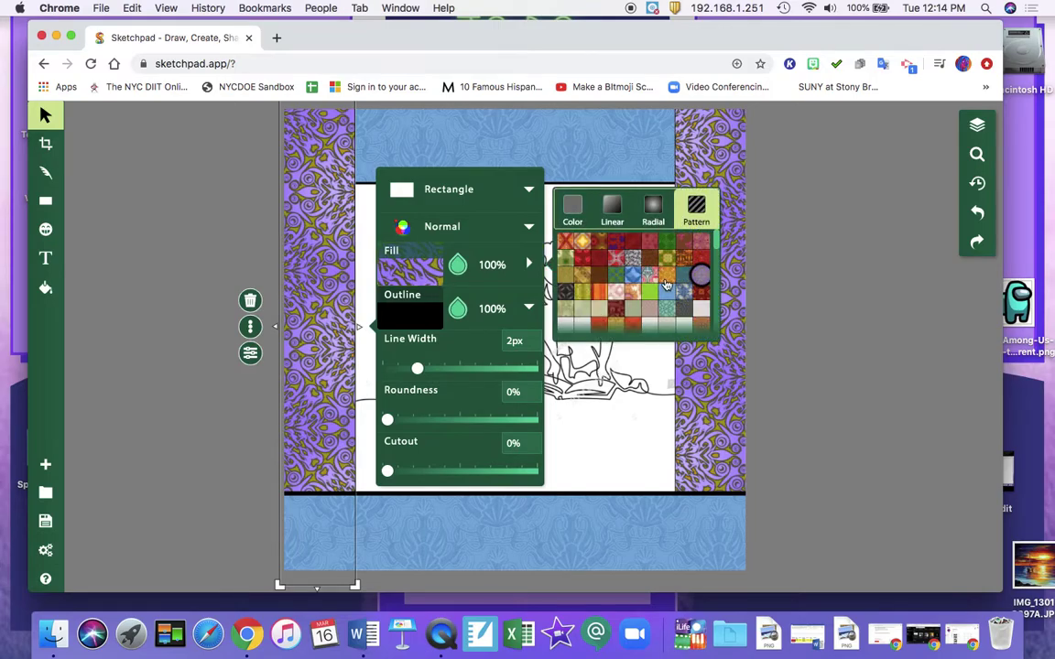
left_click(667, 276)
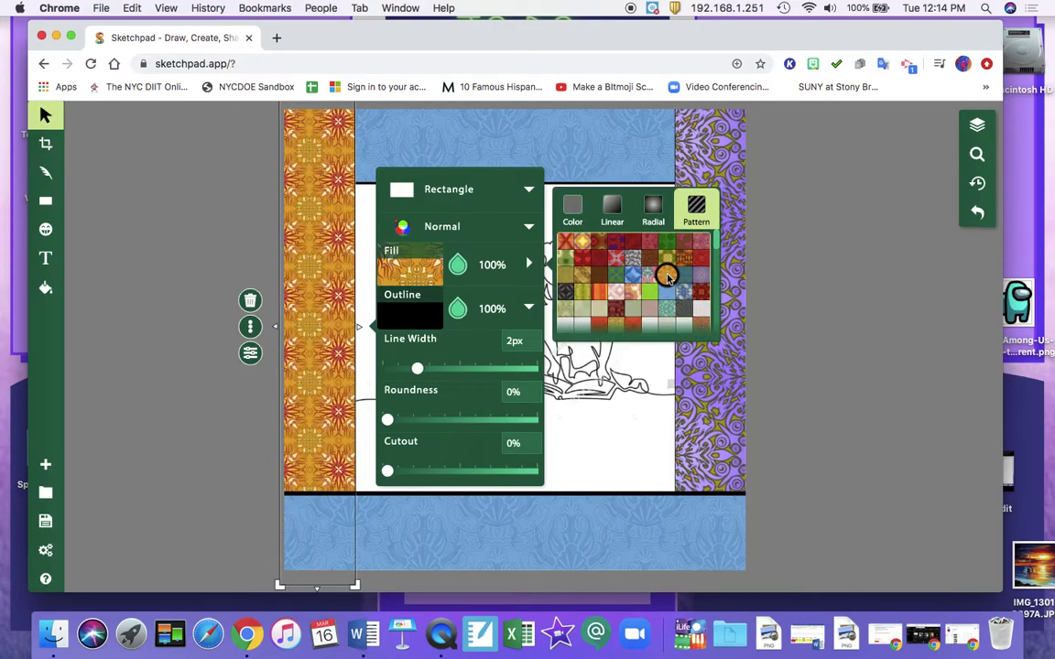
left_click(620, 322)
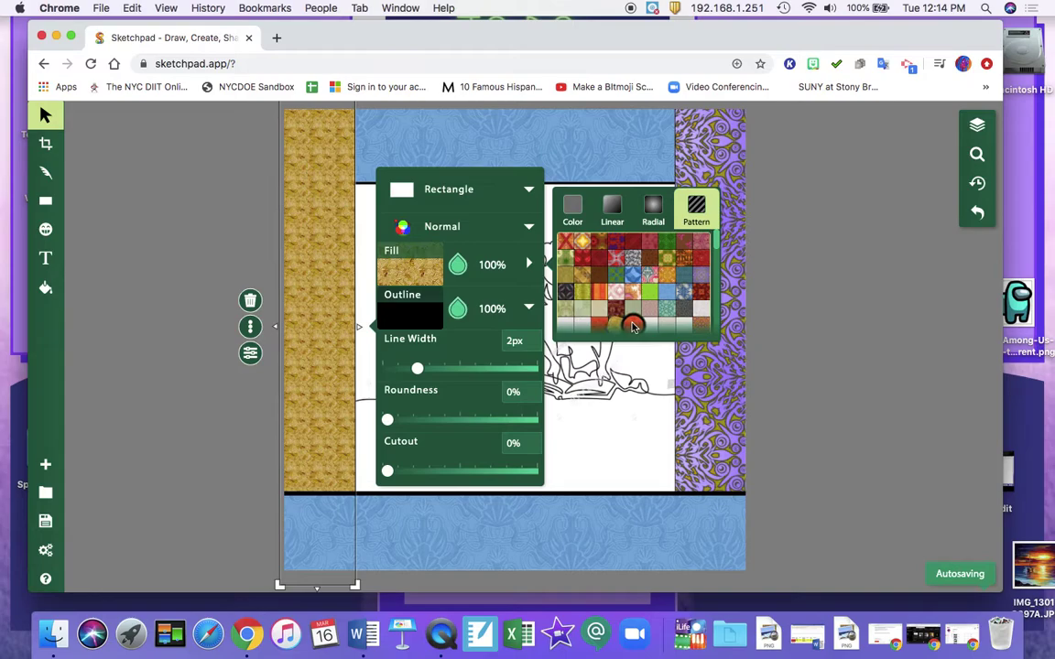
left_click(633, 326)
left_click(667, 276)
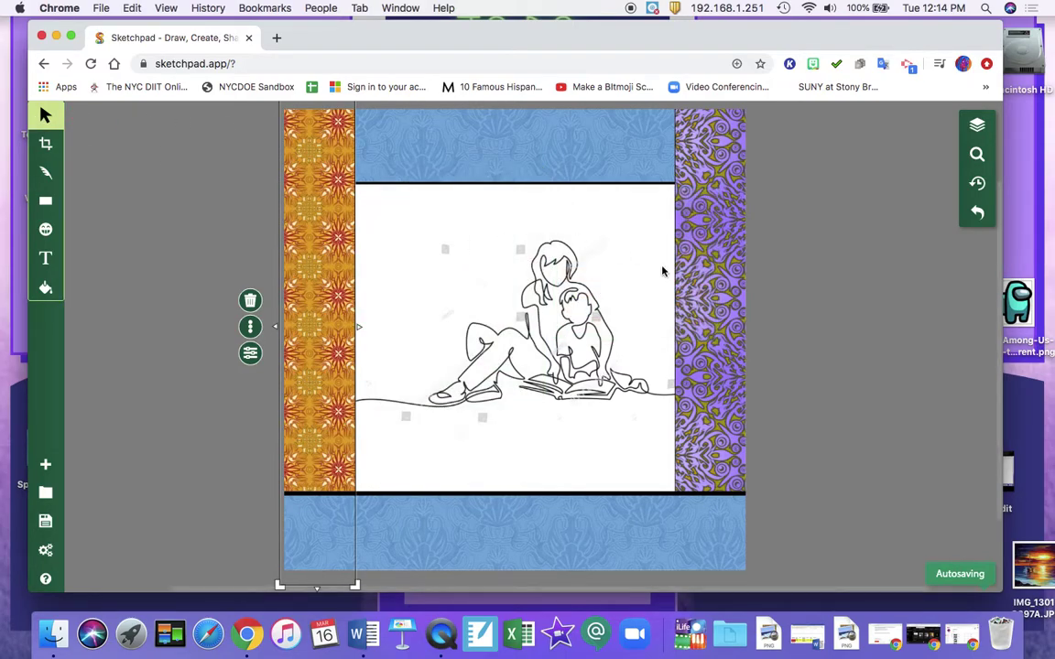
Step: Give the right border strip the same orange starburst pattern
left_click(700, 284)
left_click(779, 295)
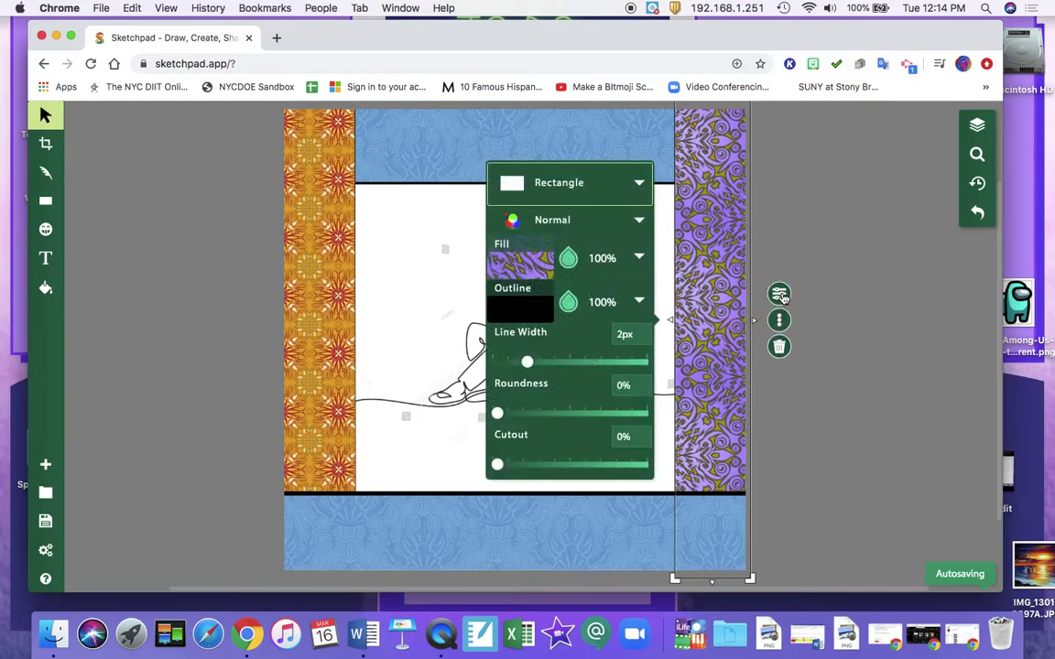
left_click(542, 273)
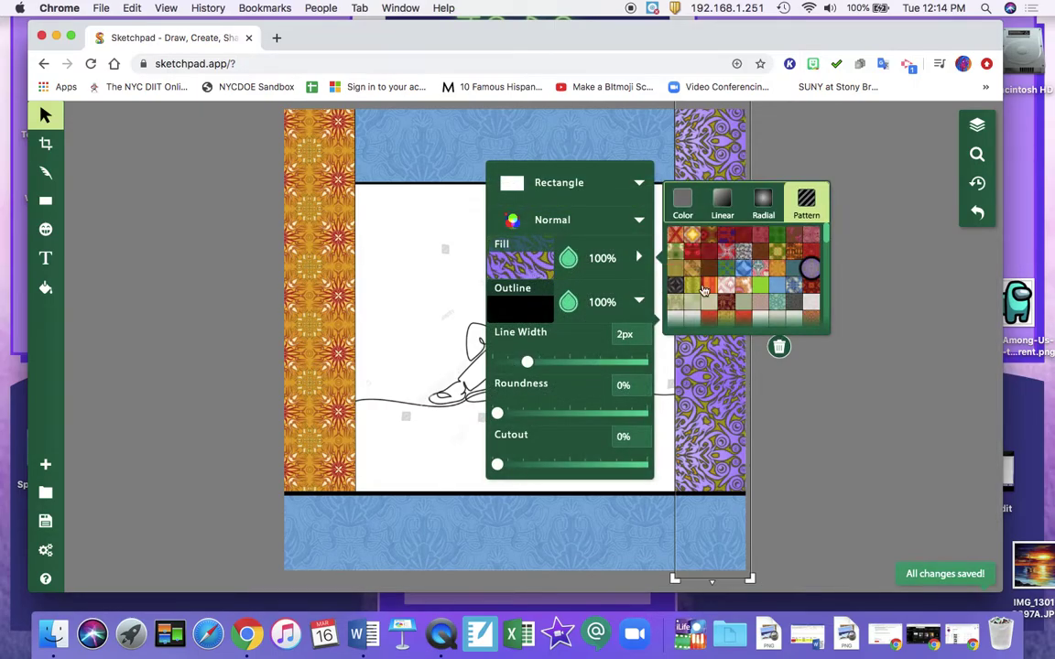
left_click(777, 277)
left_click(859, 205)
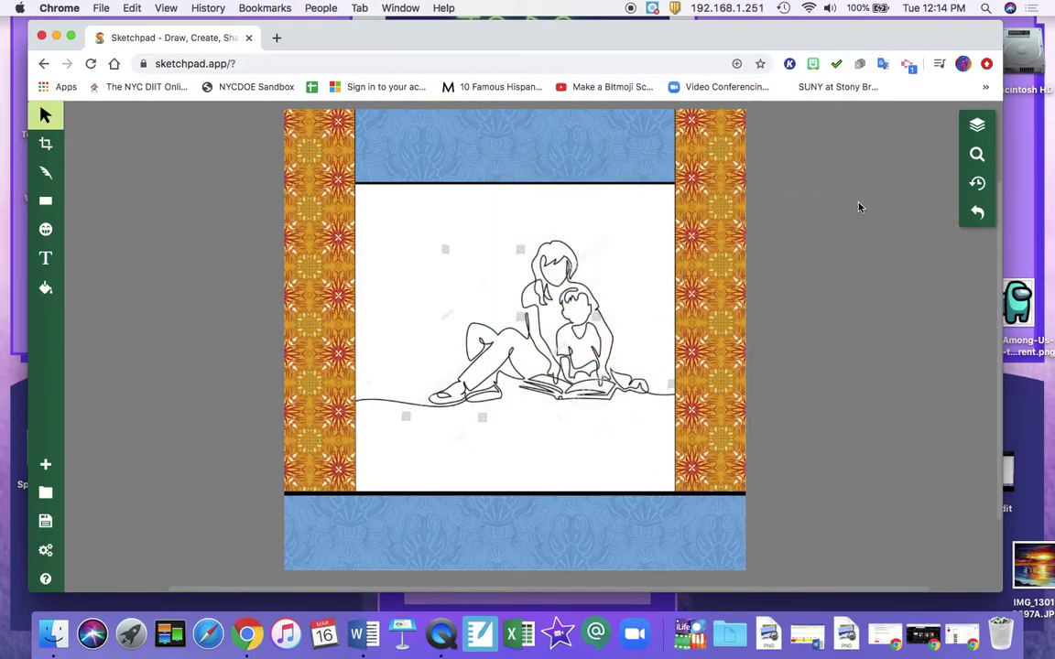
left_click(378, 192)
left_click(378, 193)
Step: Set the Fill tool to Pixel Fill with red
left_click(529, 302)
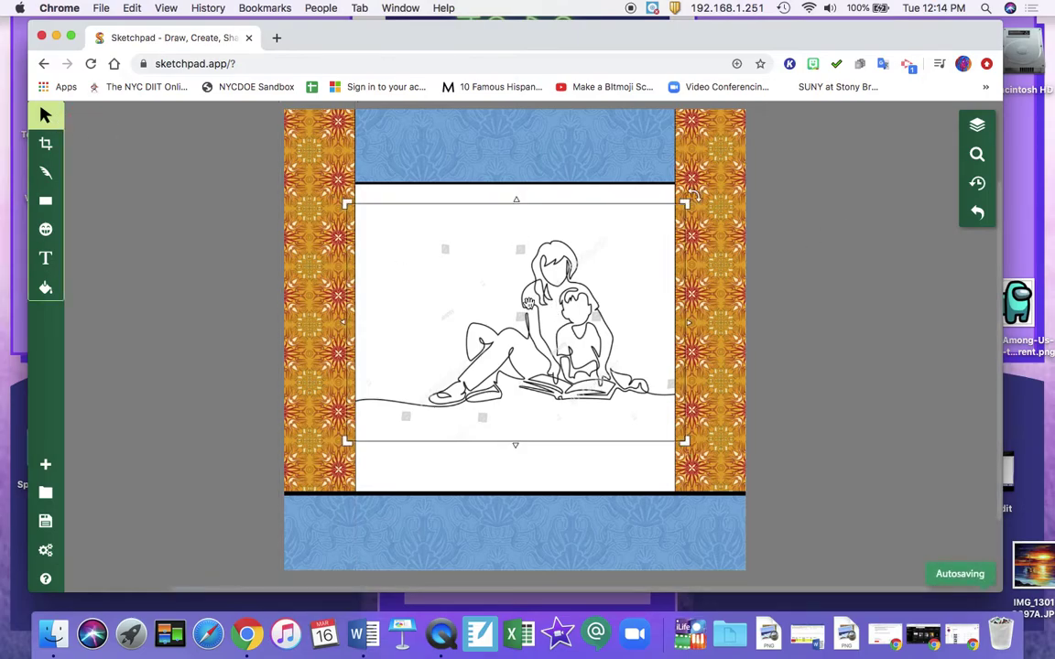
left_click(213, 228)
left_click(46, 287)
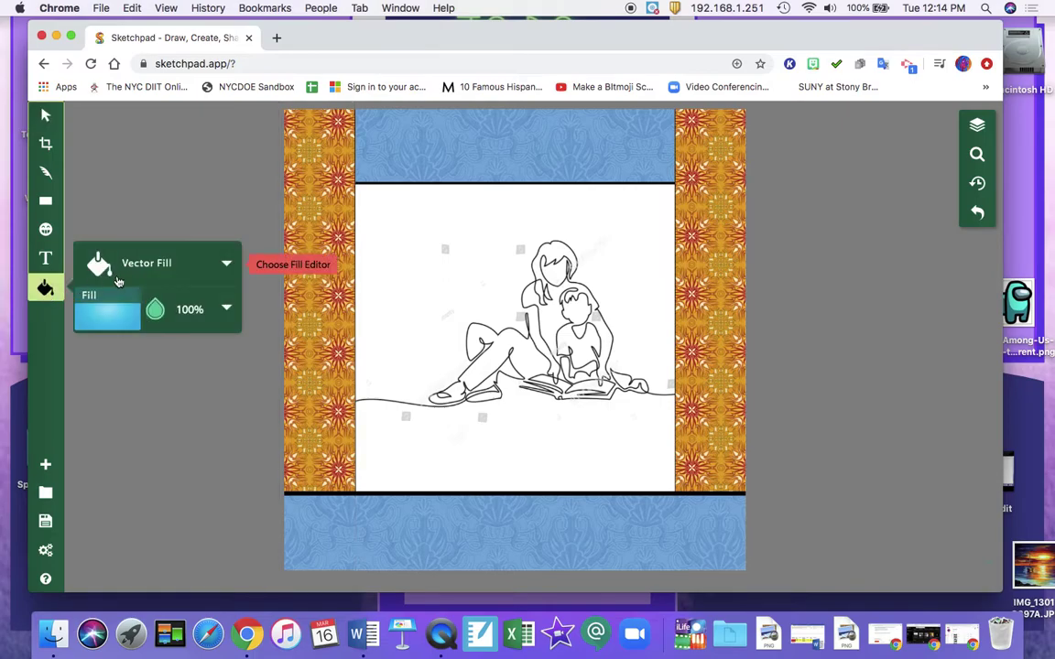
left_click(117, 280)
left_click(312, 283)
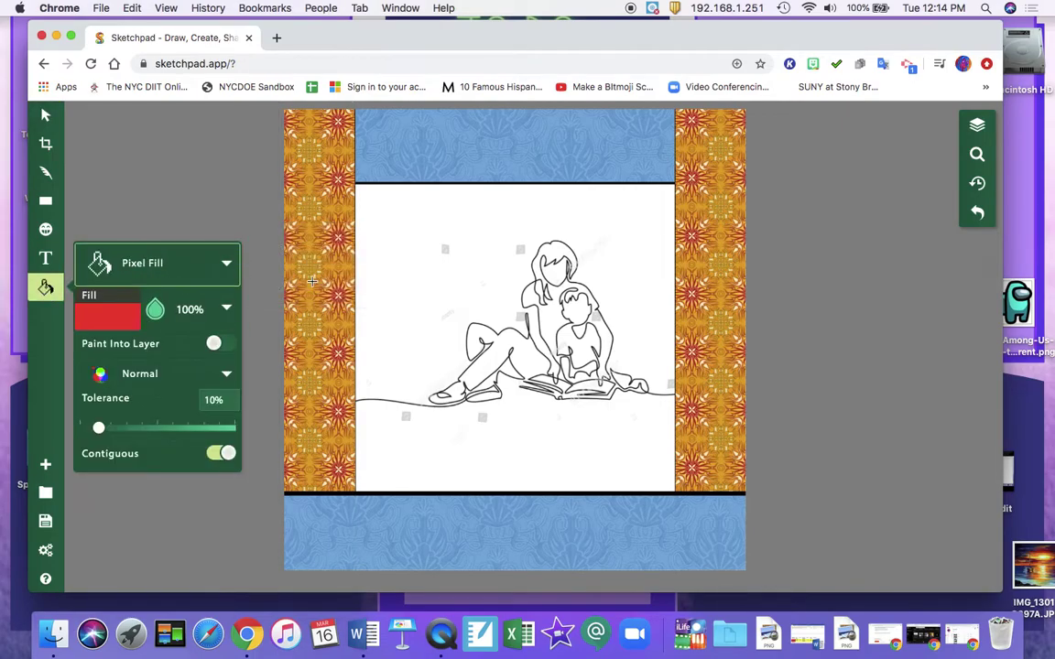
left_click(226, 309)
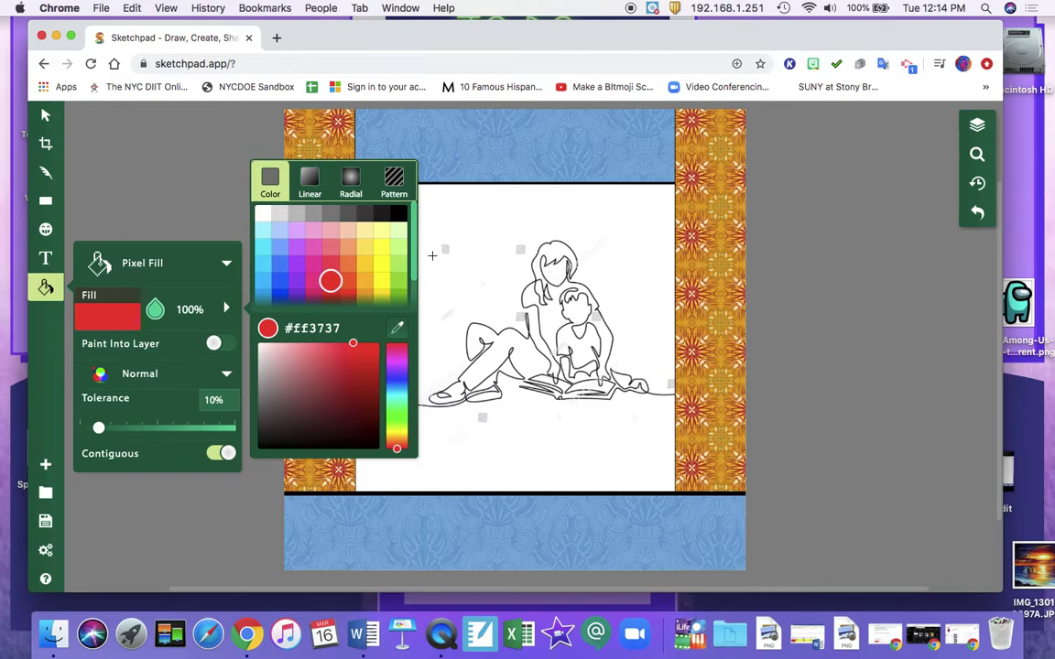
left_click(46, 115)
Step: Zoom to about 2.4x and pan to the mother and child figures
left_click(980, 155)
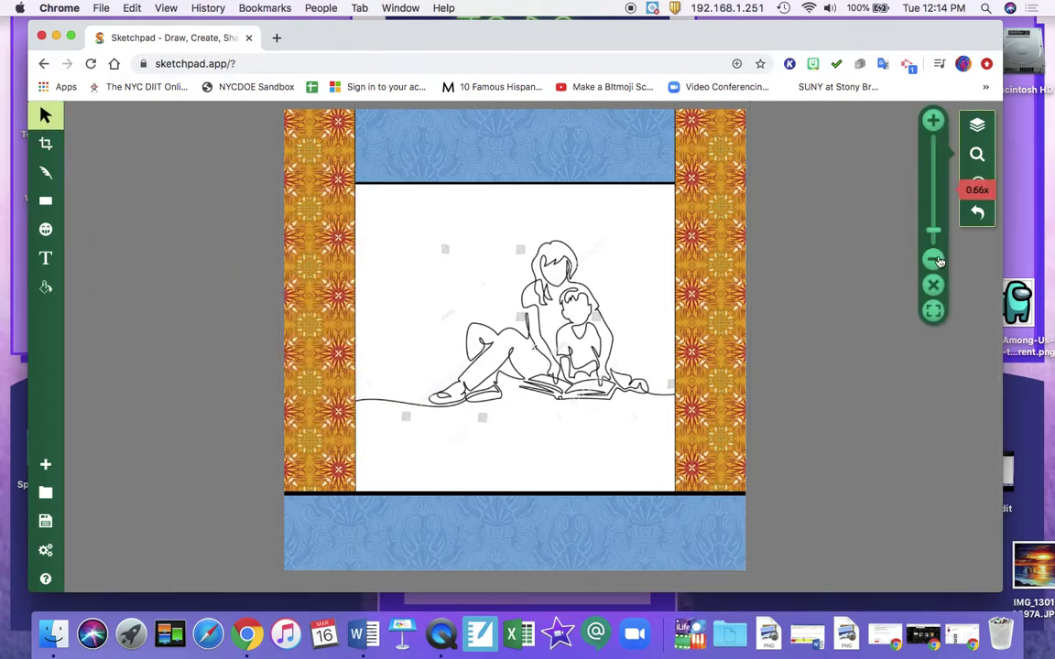
left_click_drag(933, 233, 933, 202)
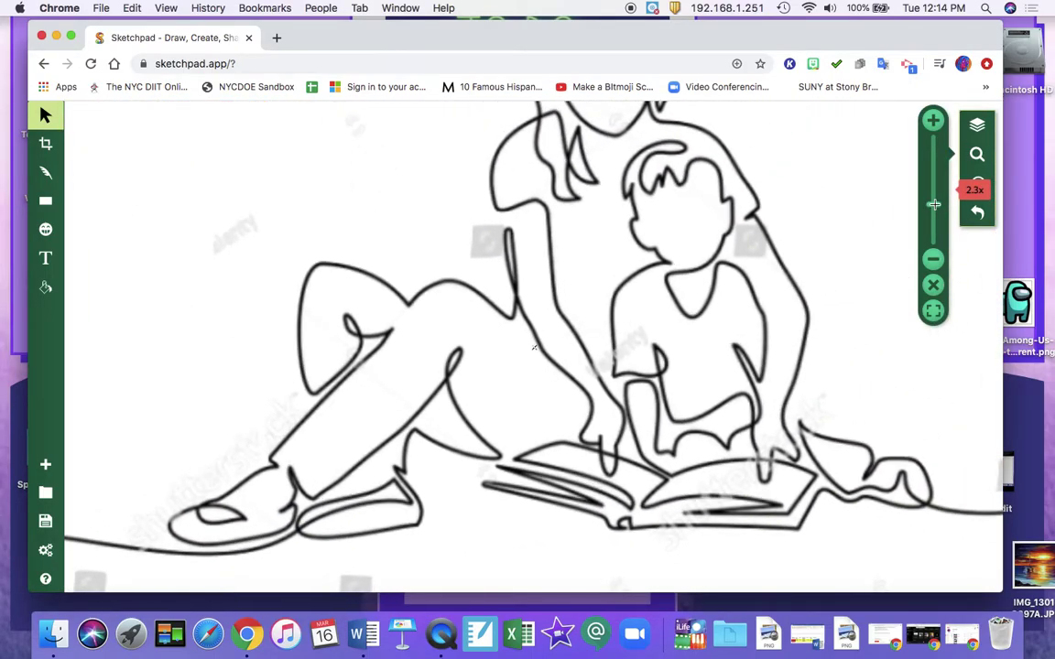
left_click(46, 115)
left_click_drag(692, 191, 673, 259)
scroll(673, 260, "down", 2)
scroll(673, 260, "up", 3)
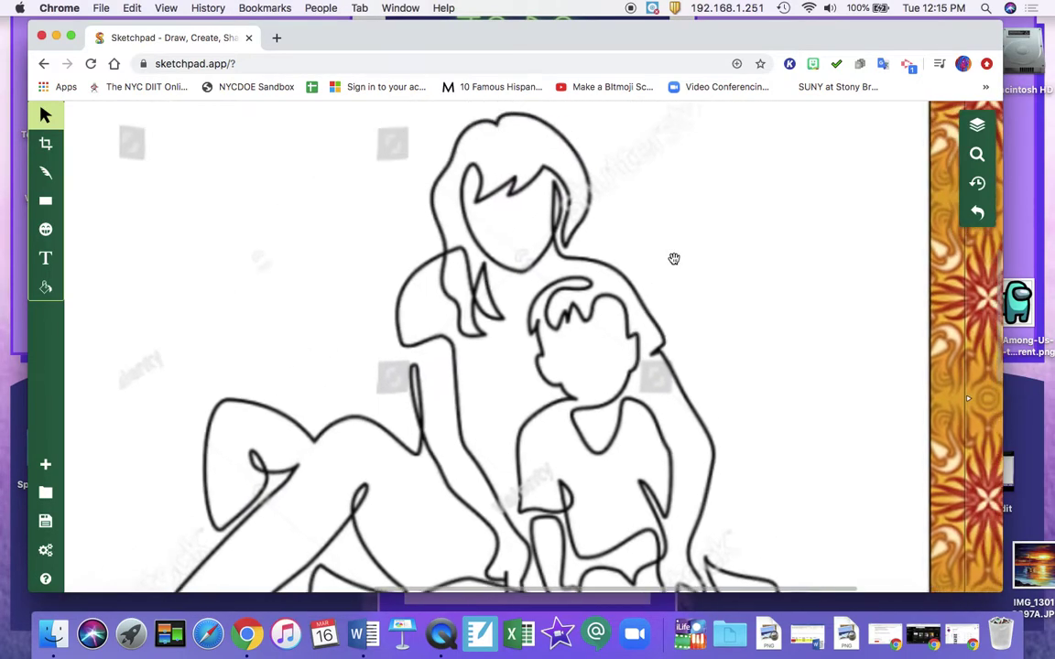
scroll(674, 259, "up", 1)
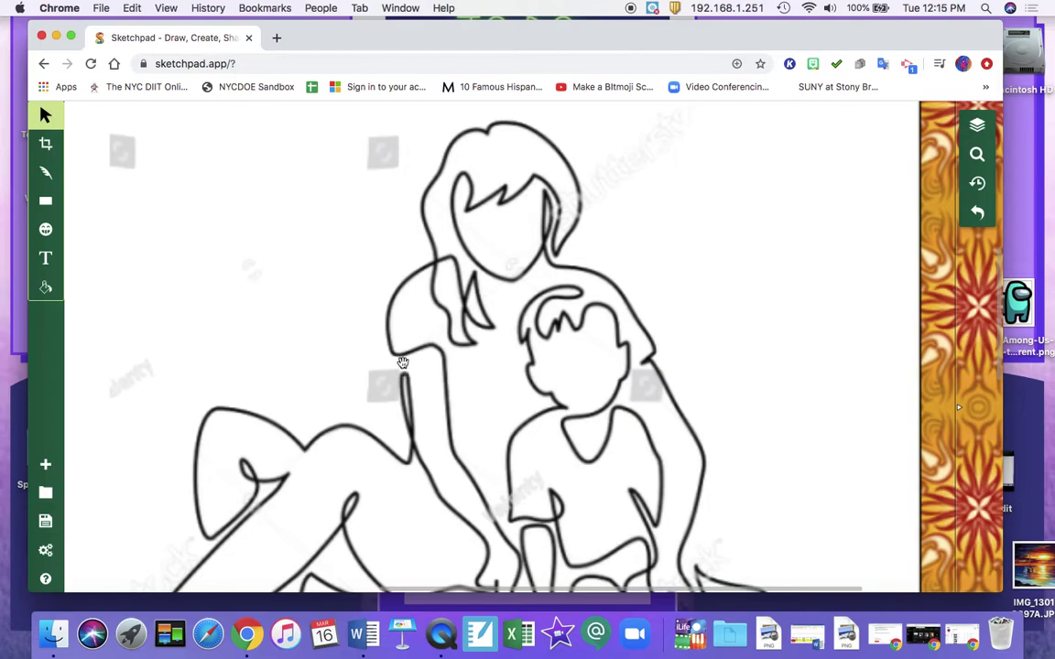
Step: Switch the brush to Pencil with a 2.8px line width
left_click(46, 176)
left_click(227, 156)
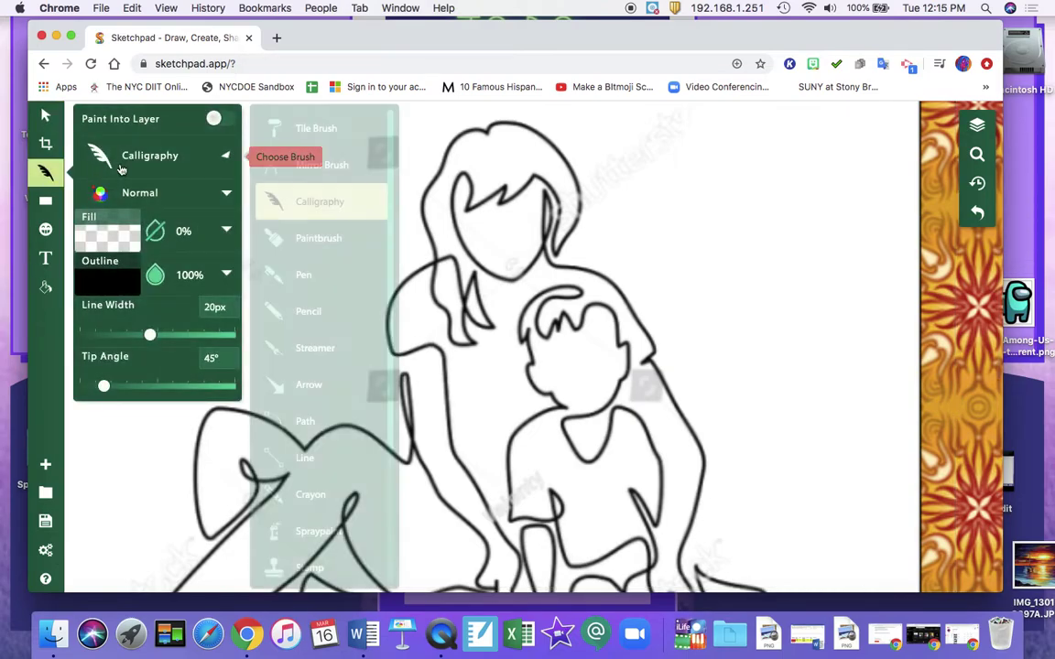
left_click(309, 313)
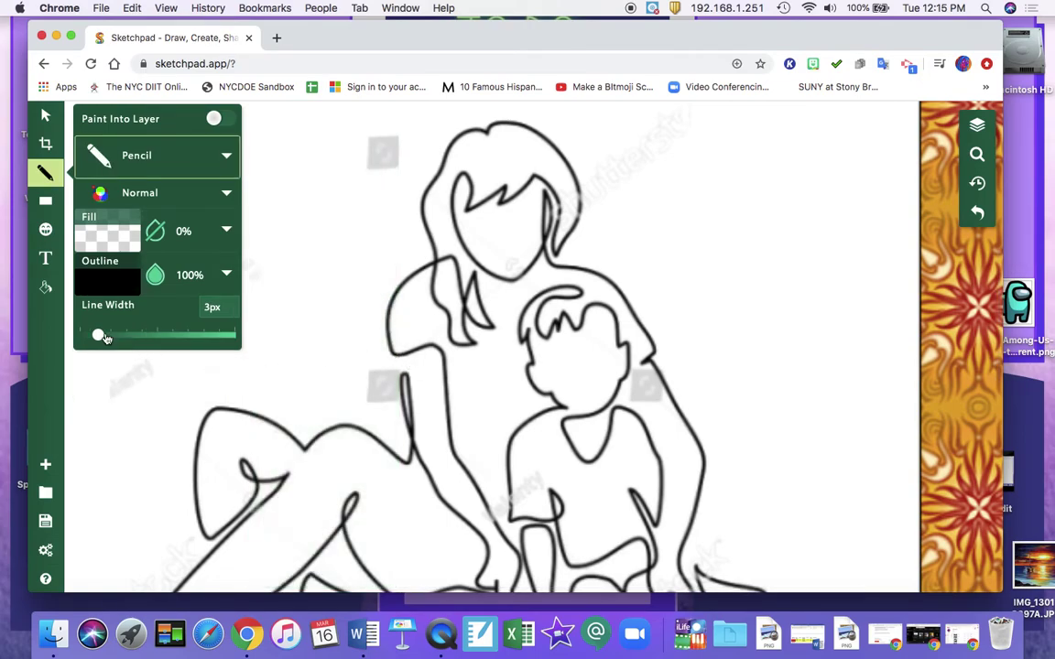
left_click_drag(97, 335, 95, 338)
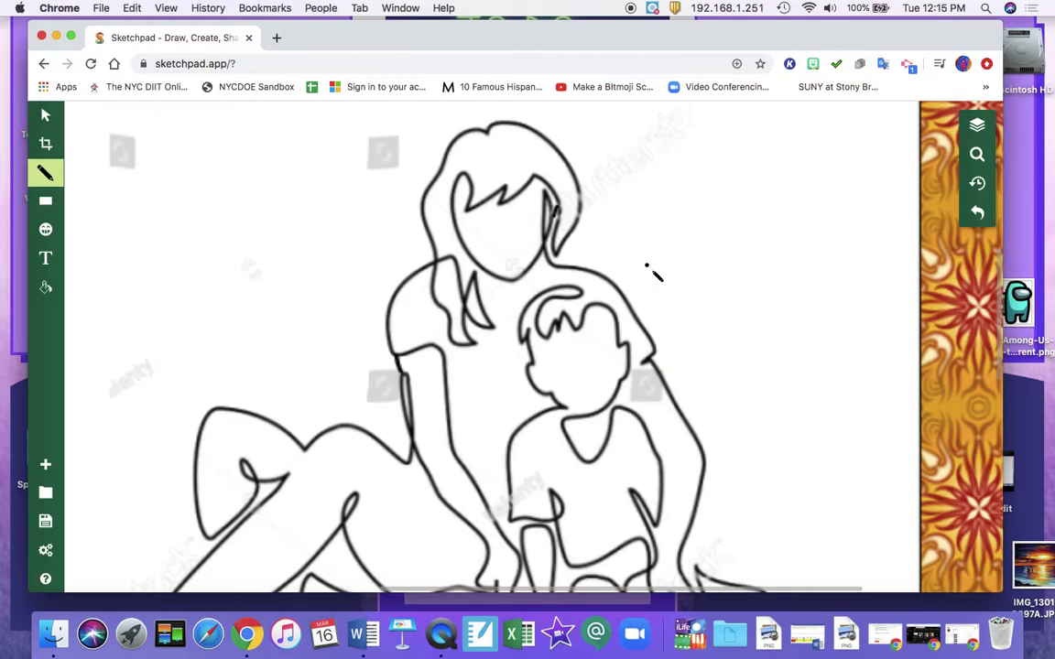
Step: Draw short pencil strokes at the woman's shoulder and the boy's head, outline and neck
left_click_drag(430, 252, 477, 281)
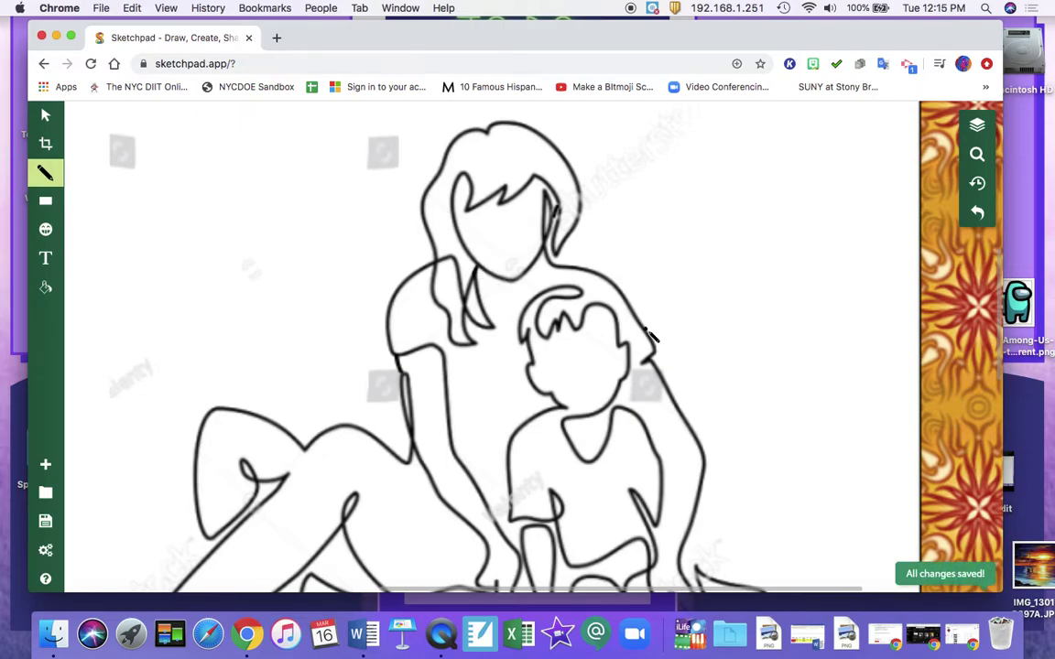
scroll(669, 325, "down", 3)
scroll(650, 337, "down", 2)
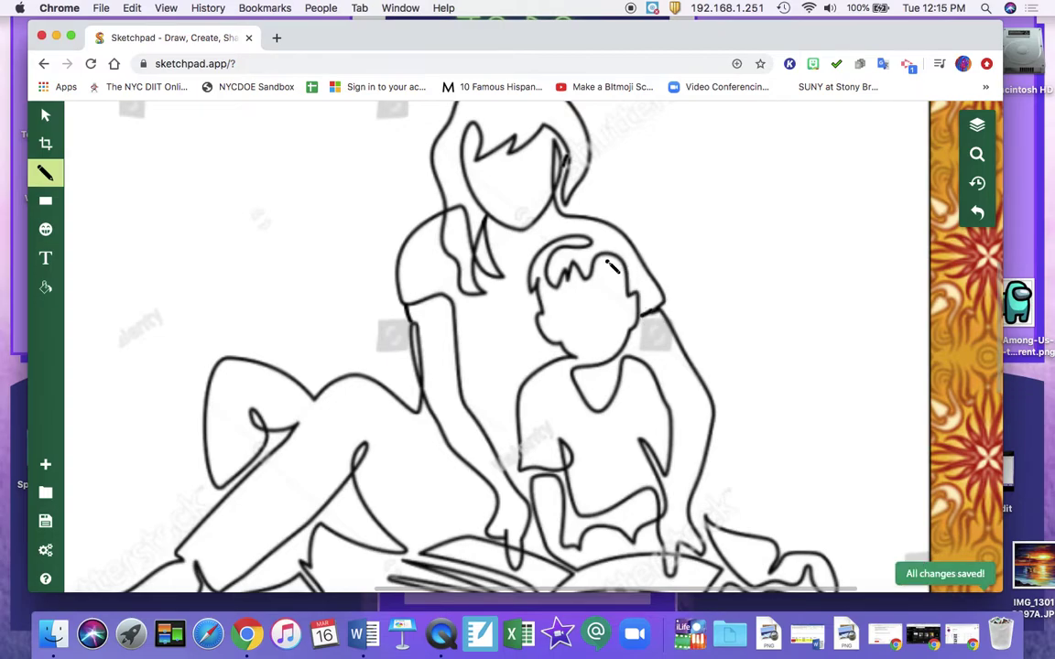
left_click_drag(530, 216, 616, 257)
left_click_drag(483, 423, 538, 475)
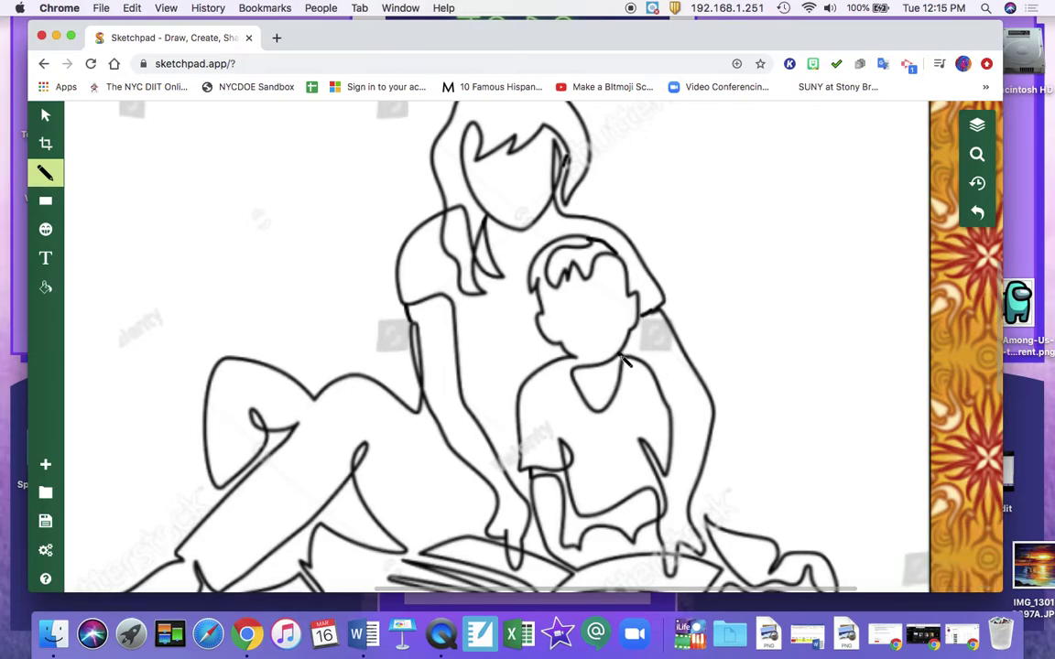
left_click_drag(577, 364, 582, 366)
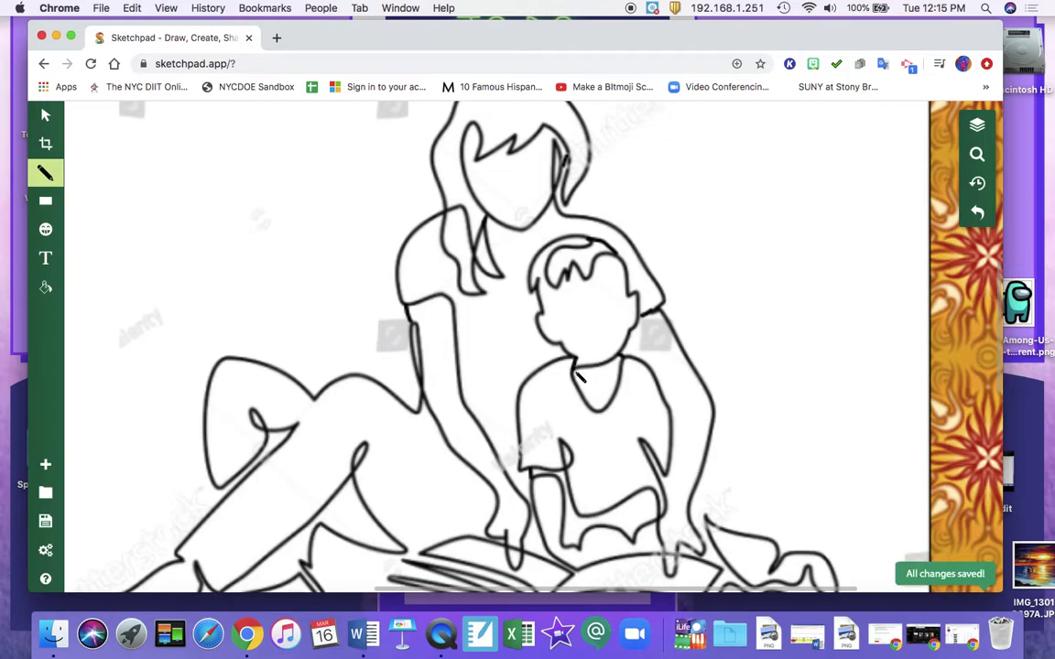
Step: Fill the woman's shirt with a muted purple
left_click(46, 288)
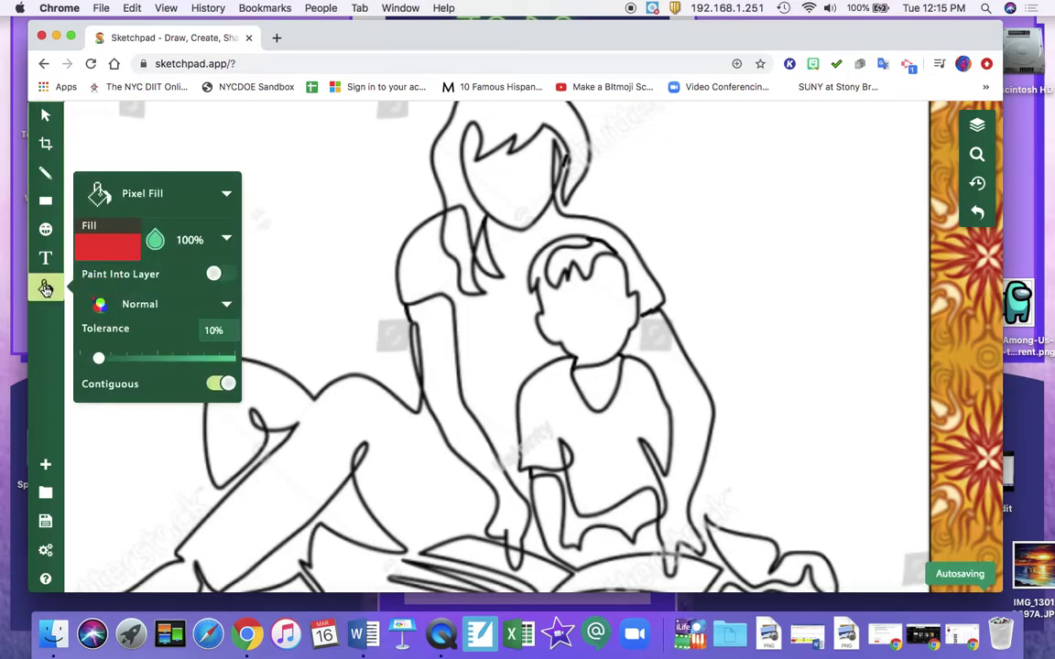
left_click(123, 257)
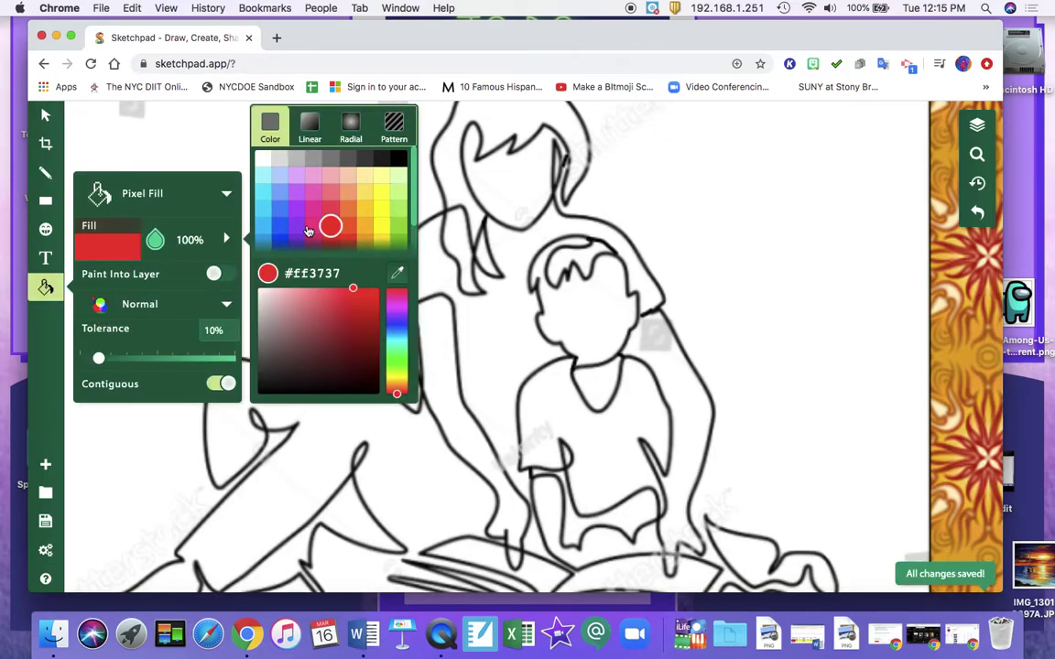
left_click(295, 212)
left_click_drag(322, 312, 324, 317)
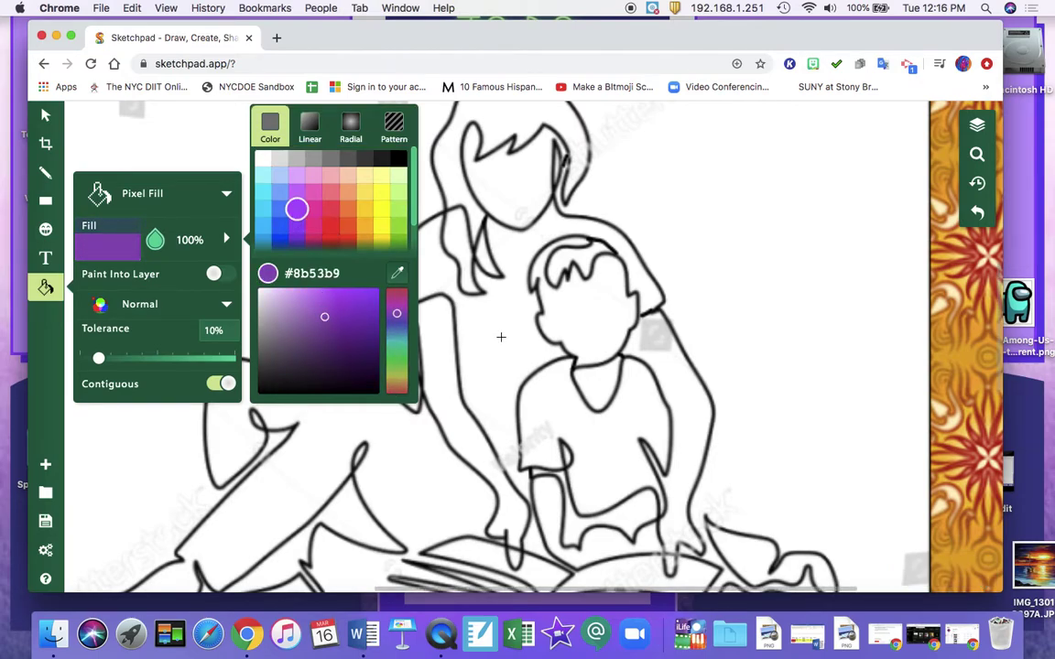
left_click(501, 337)
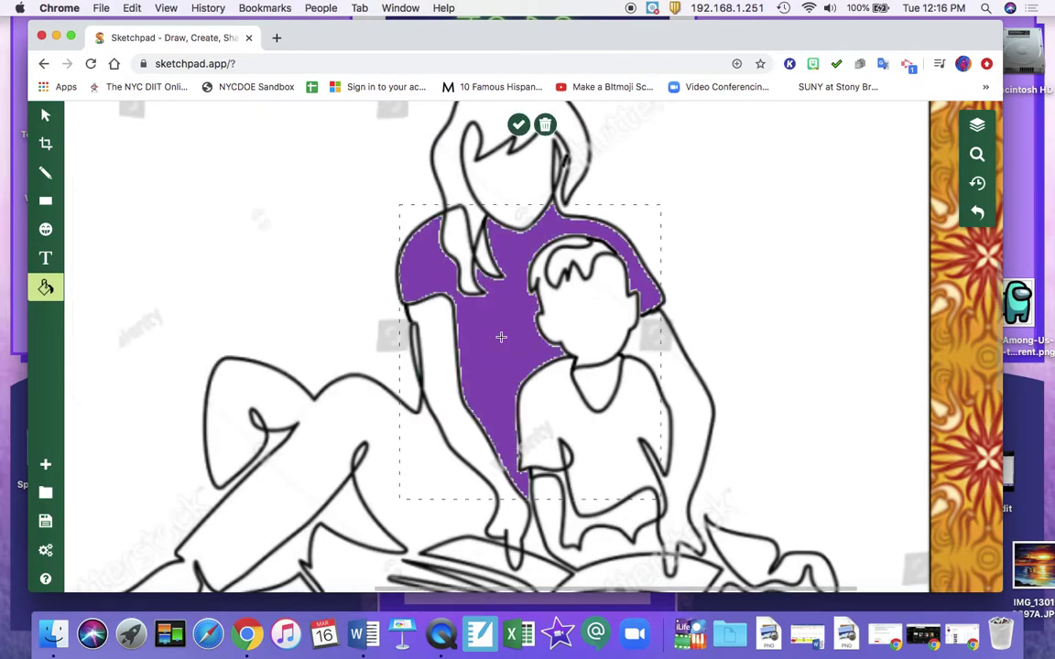
left_click(518, 124)
Step: Fill the boy's shirt with green
left_click(43, 293)
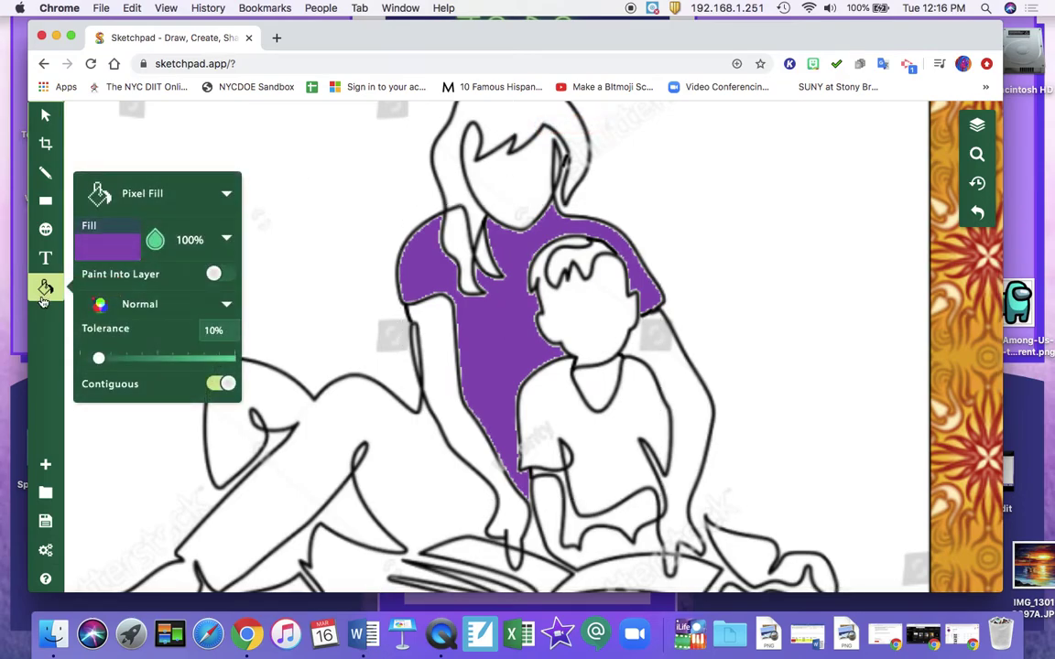
left_click(96, 229)
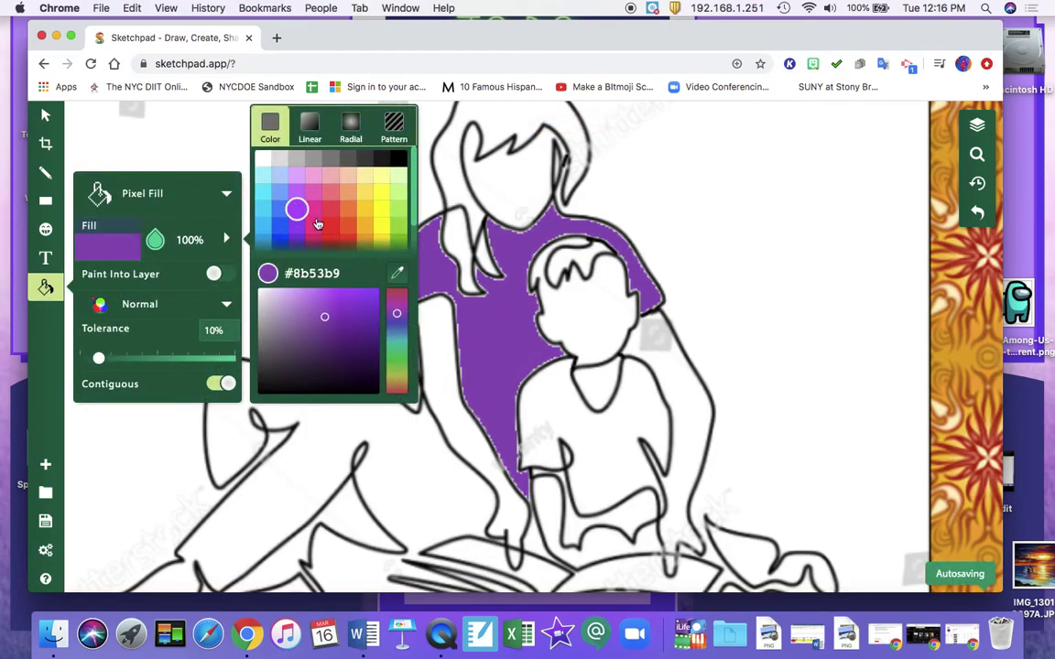
scroll(390, 216, "down", 3)
left_click(397, 224)
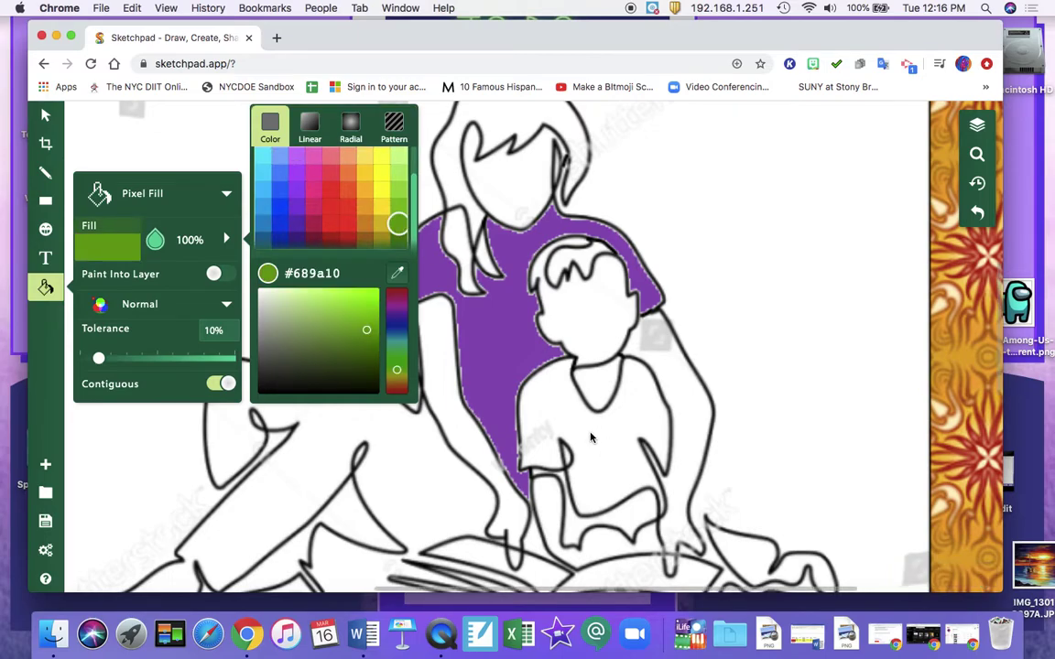
left_click(531, 388)
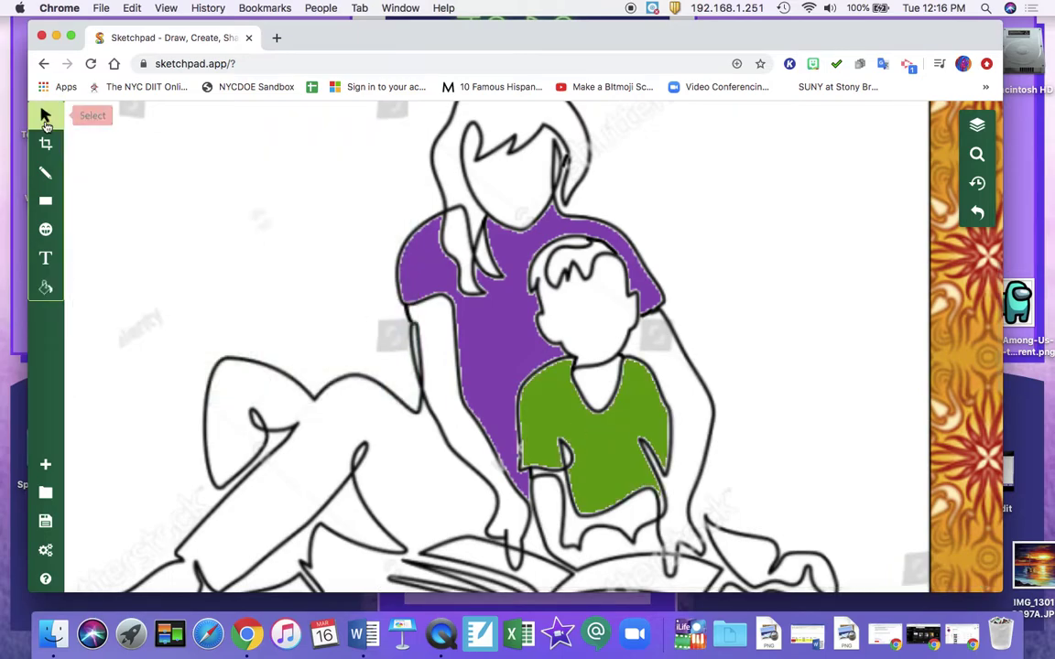
Step: Fill both figures' hair and the boy's face area with dark brown
left_click(46, 288)
left_click(112, 248)
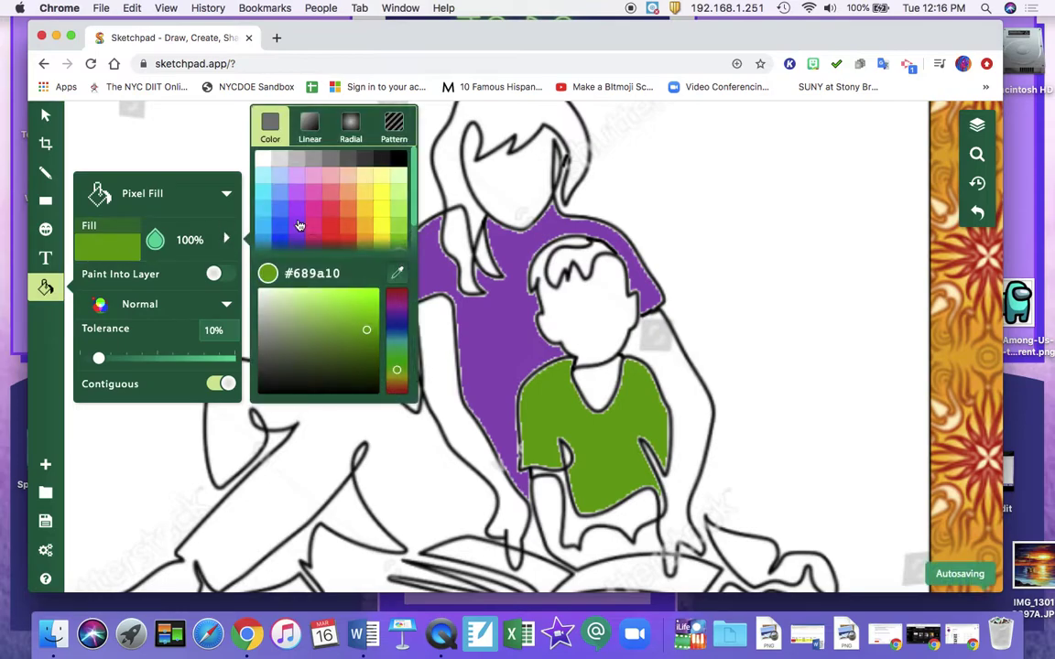
scroll(371, 224, "down", 3)
left_click(362, 238)
left_click_drag(350, 306, 341, 356)
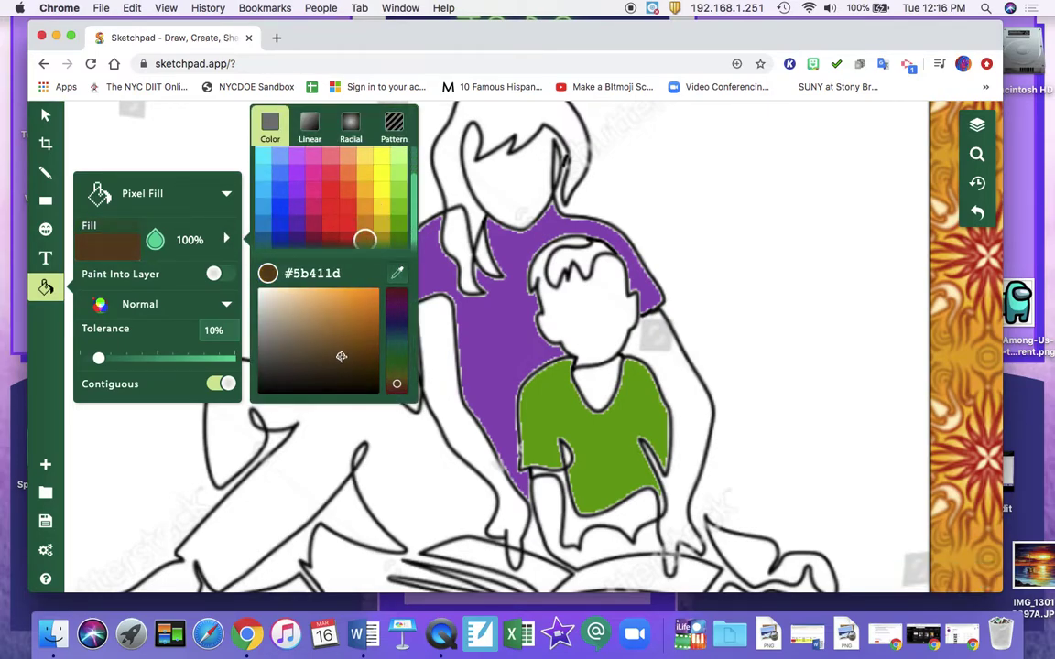
left_click(503, 117)
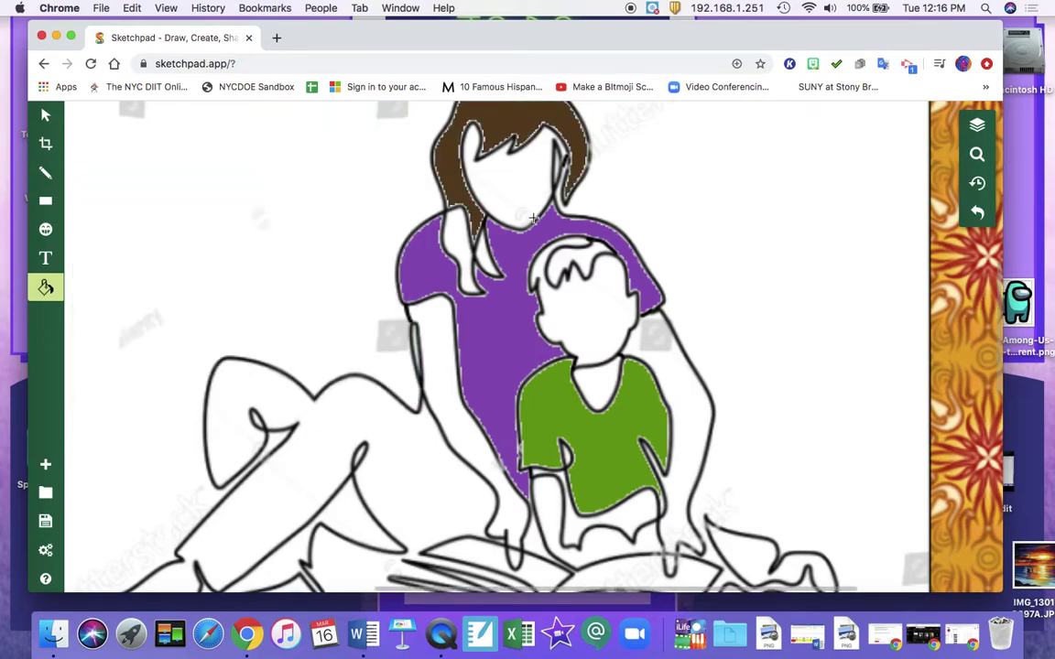
left_click(562, 264)
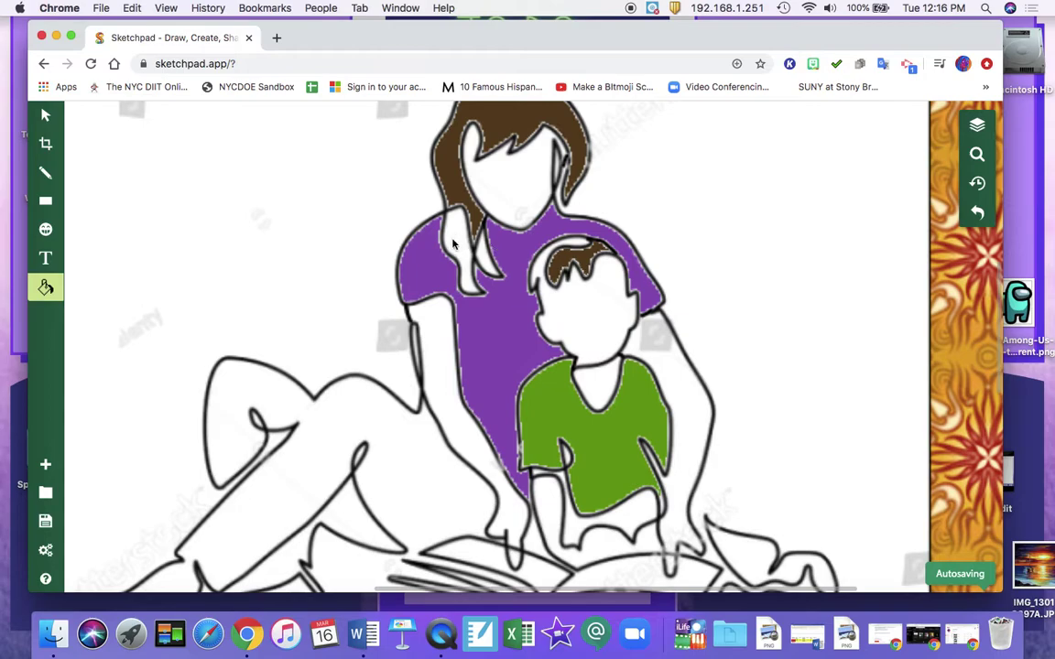
left_click(486, 254)
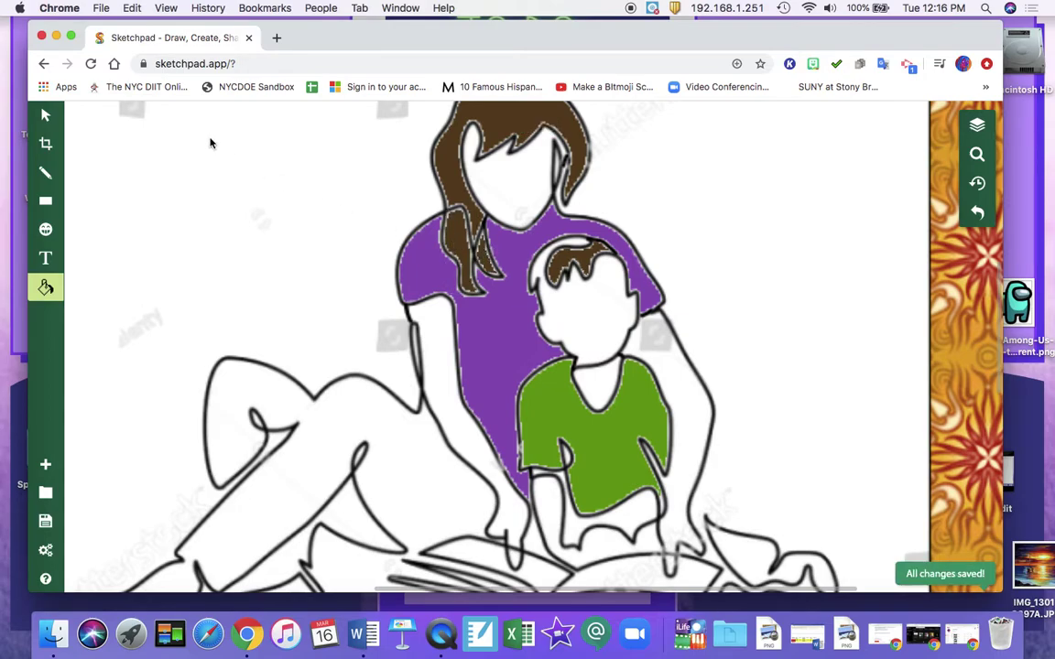
left_click(540, 265)
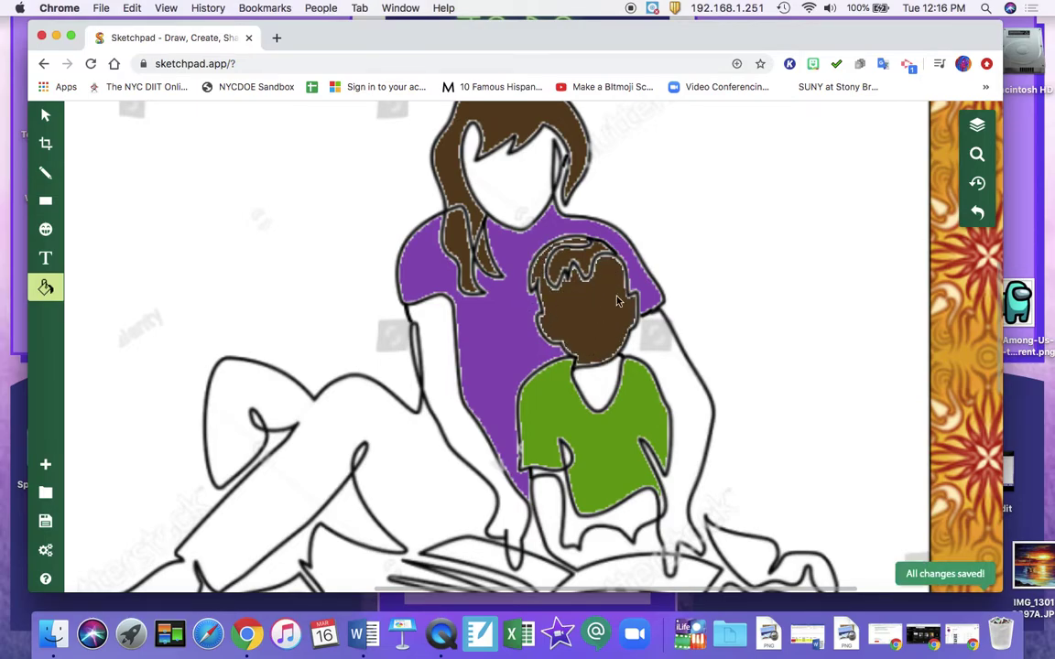
Step: Undo the brown face fill, close the boy's hairline with a pencil stroke, and refill his hair brown
left_click(978, 211)
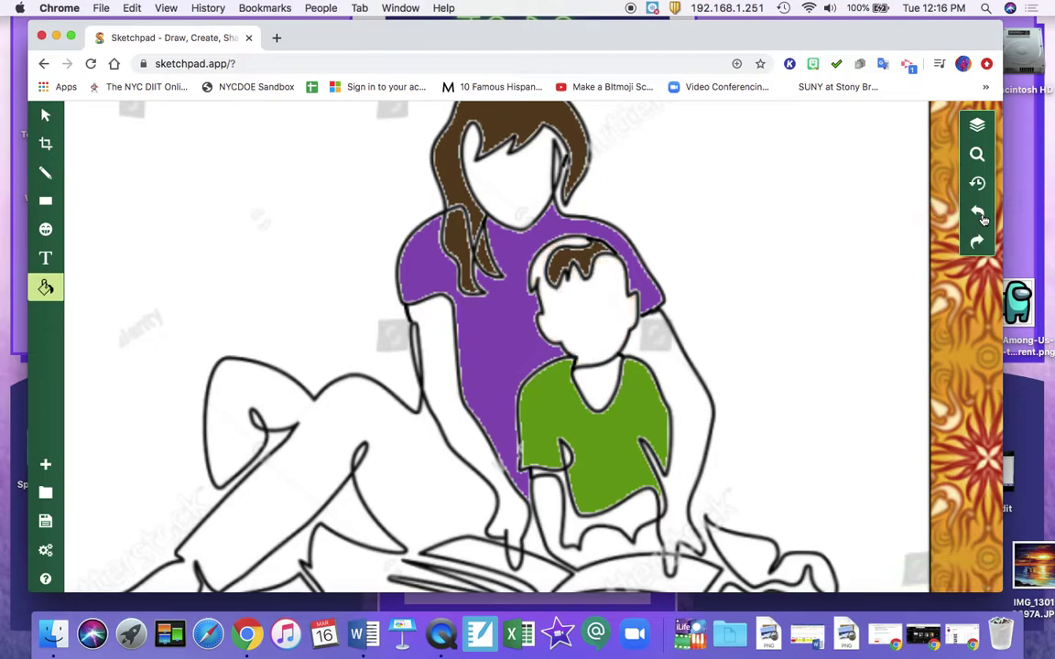
left_click(47, 171)
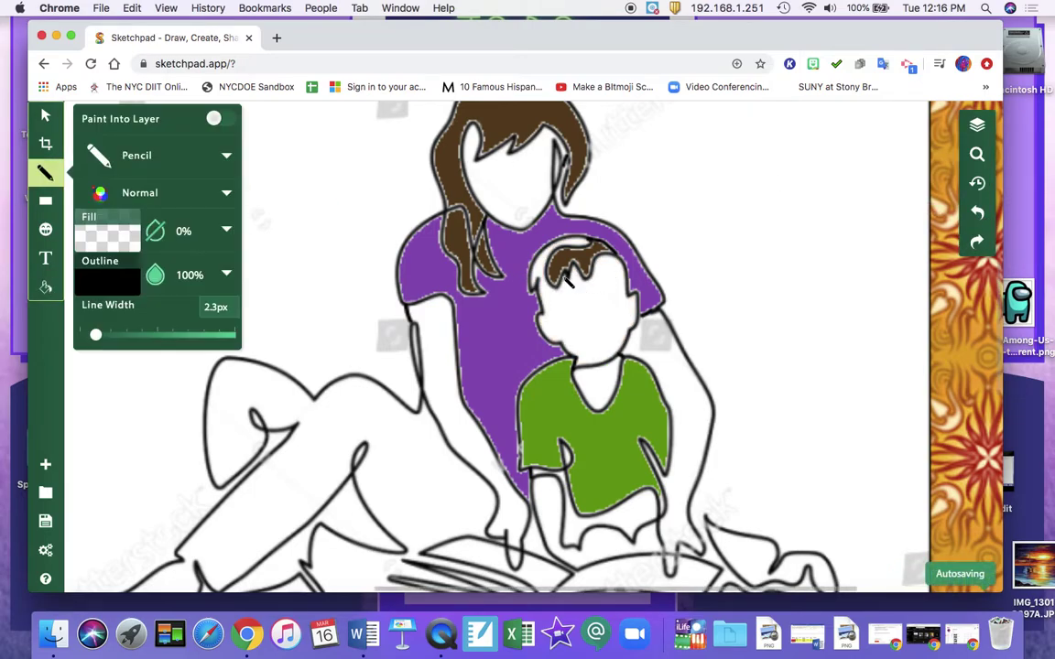
left_click(546, 285)
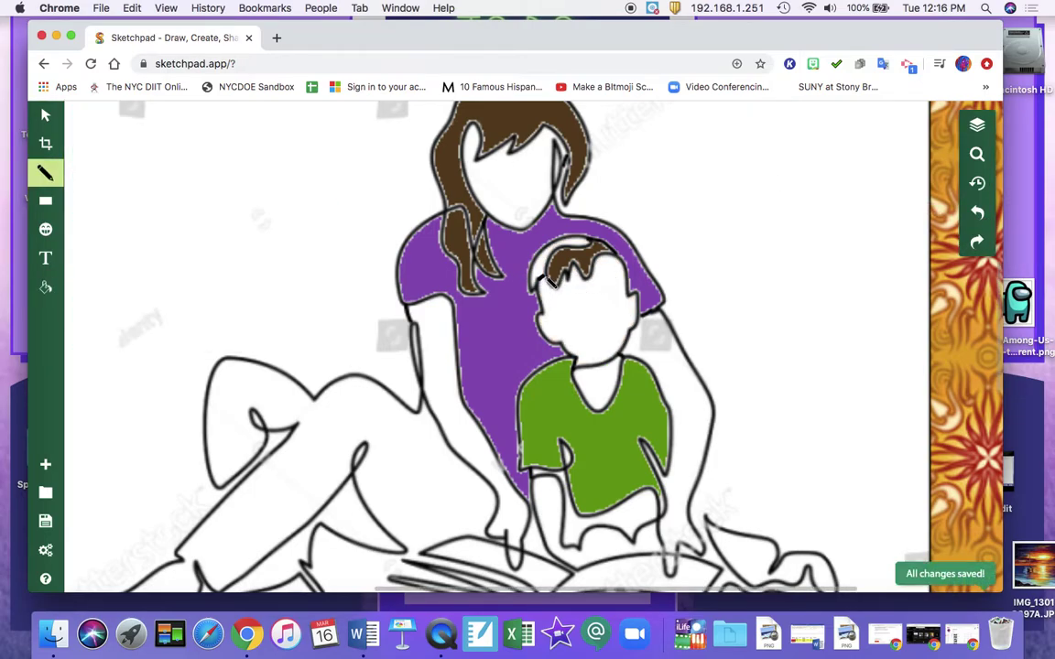
left_click(46, 287)
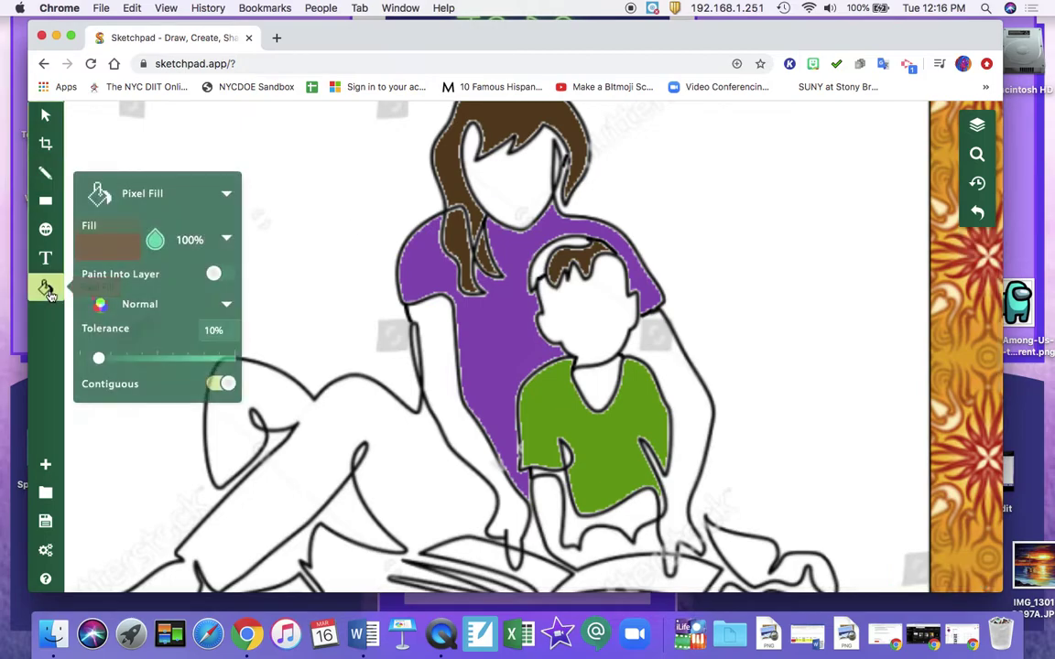
left_click(487, 241)
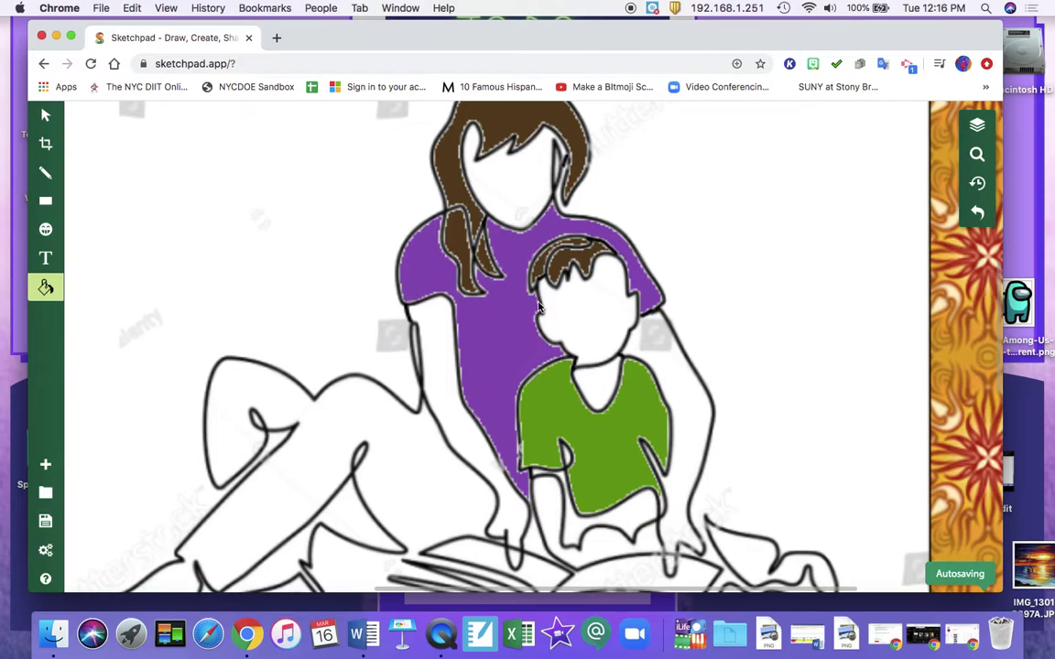
Step: Fill both faces and the boy's neck with a peach skin tone
left_click(47, 289)
left_click(120, 243)
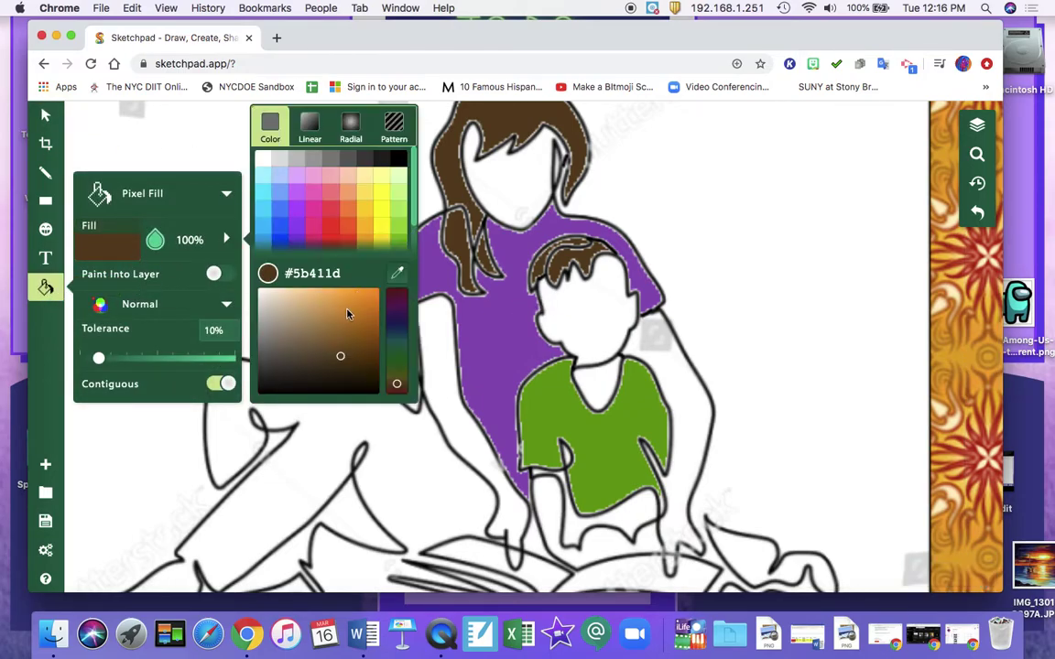
left_click(325, 333)
mouse_move(325, 334)
left_mouse_down()
mouse_move(327, 297)
mouse_move(315, 293)
mouse_move(305, 312)
mouse_move(308, 293)
mouse_move(289, 302)
left_mouse_up()
left_click(348, 175)
left_click(512, 193)
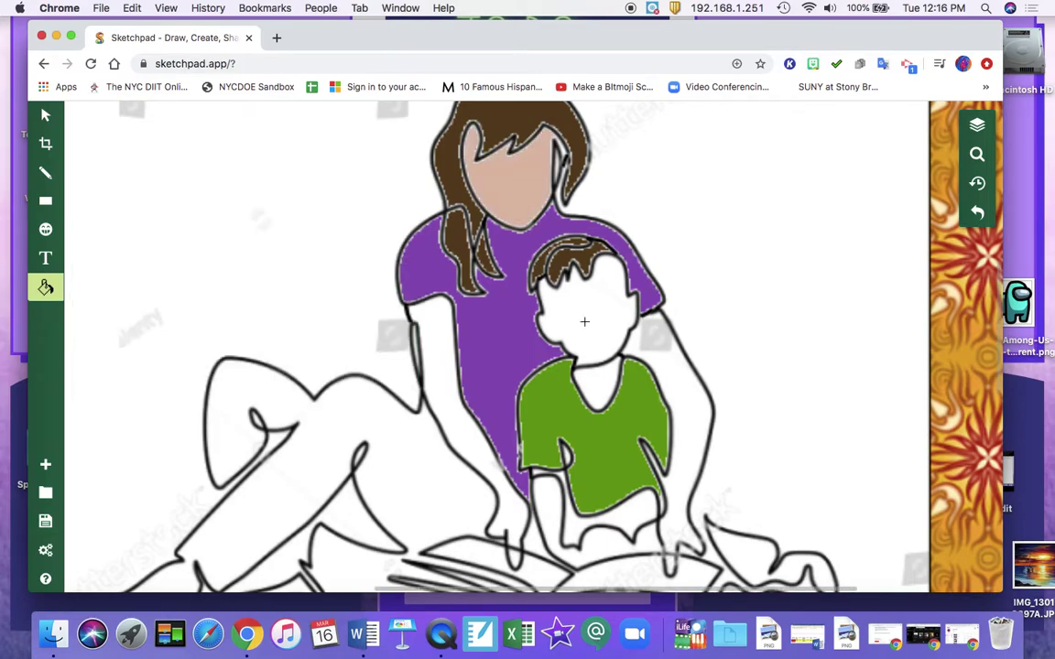
left_click(585, 322)
left_click(599, 382)
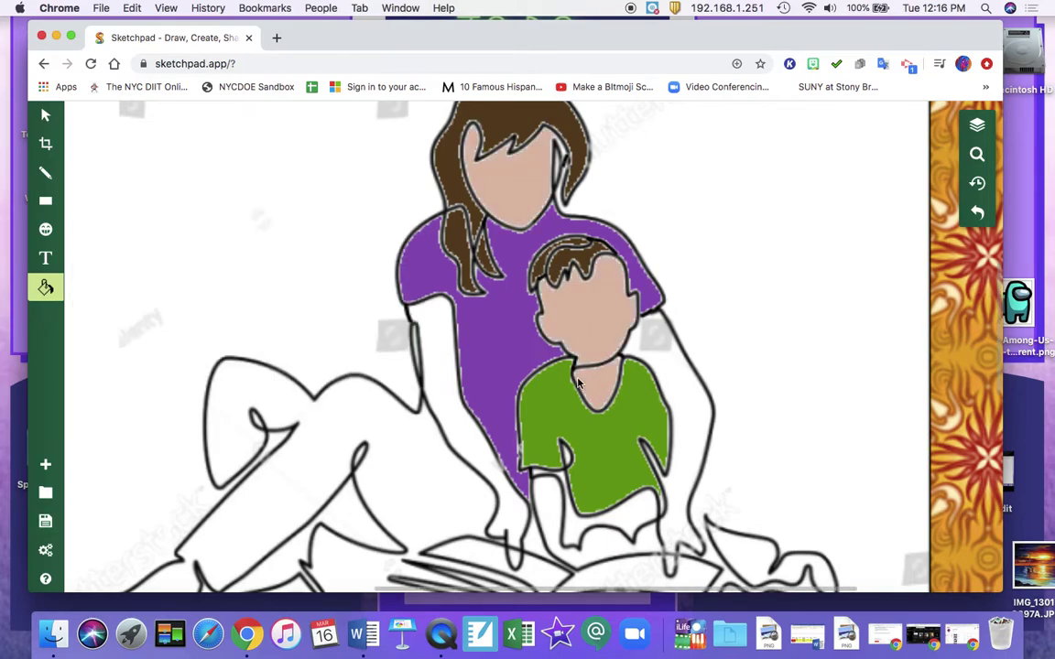
Step: Fill the woman's arms with the same peach skin tone
left_click(433, 367)
left_click(694, 387)
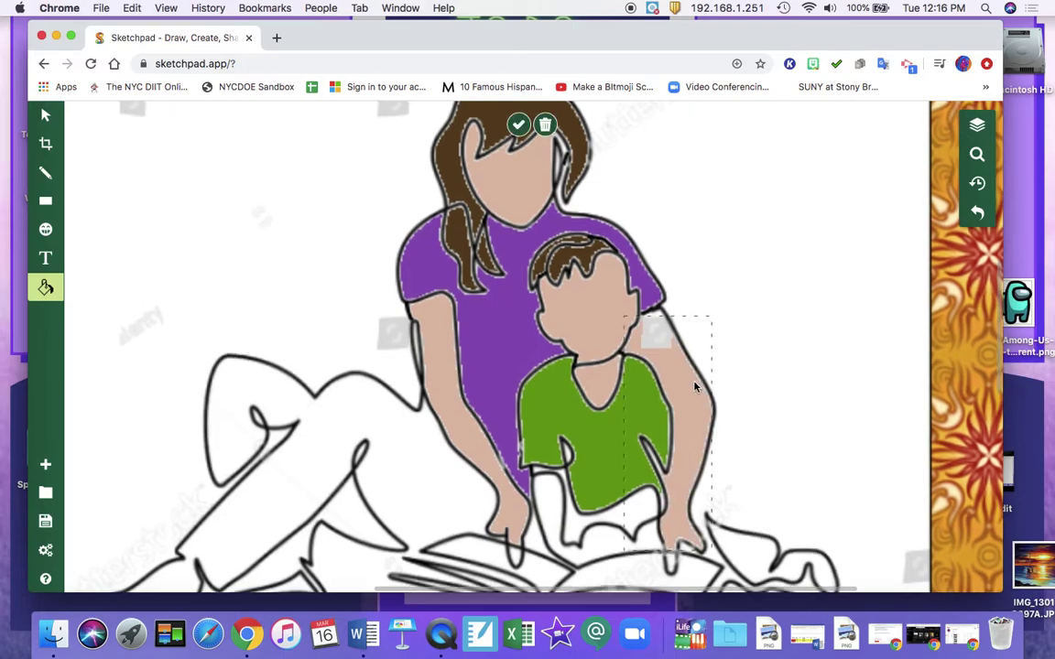
scroll(694, 387, "down", 3)
left_click(595, 418)
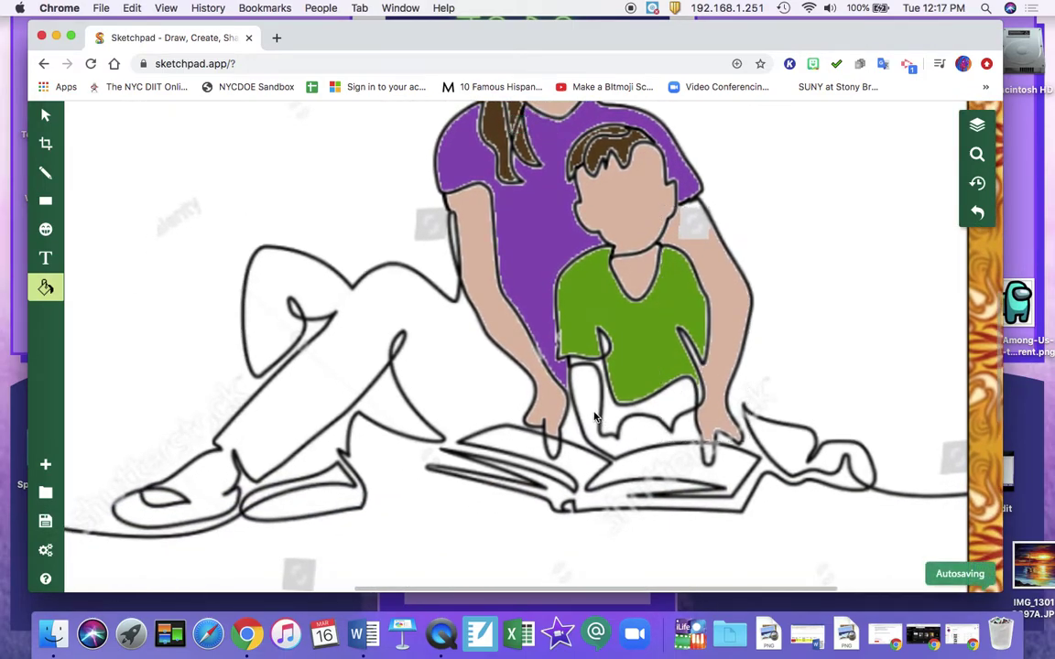
left_click(708, 456)
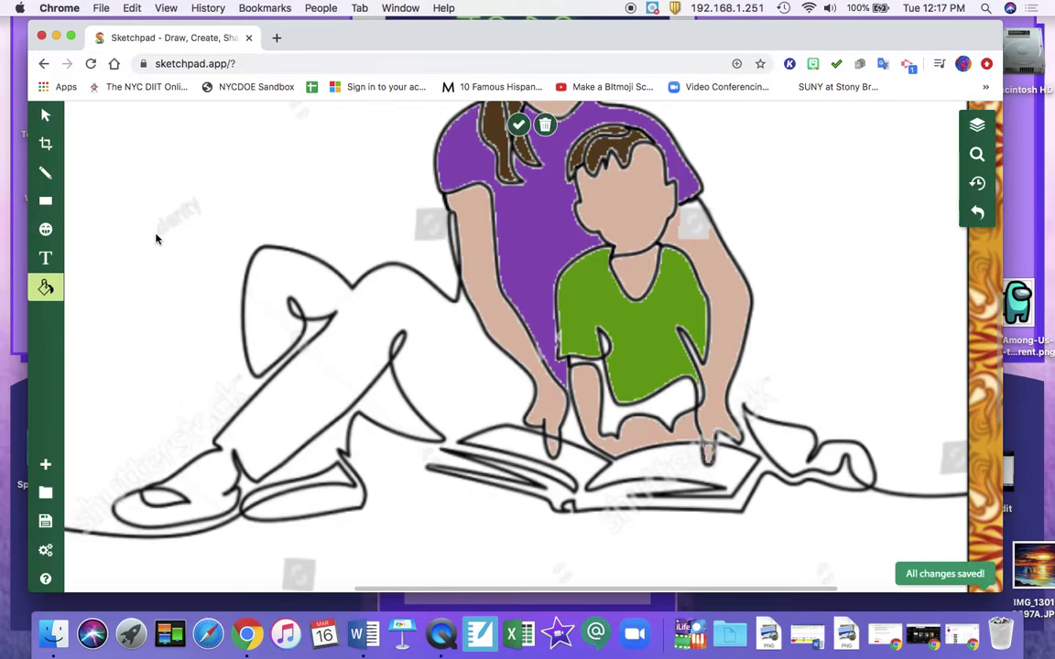
left_click(45, 116)
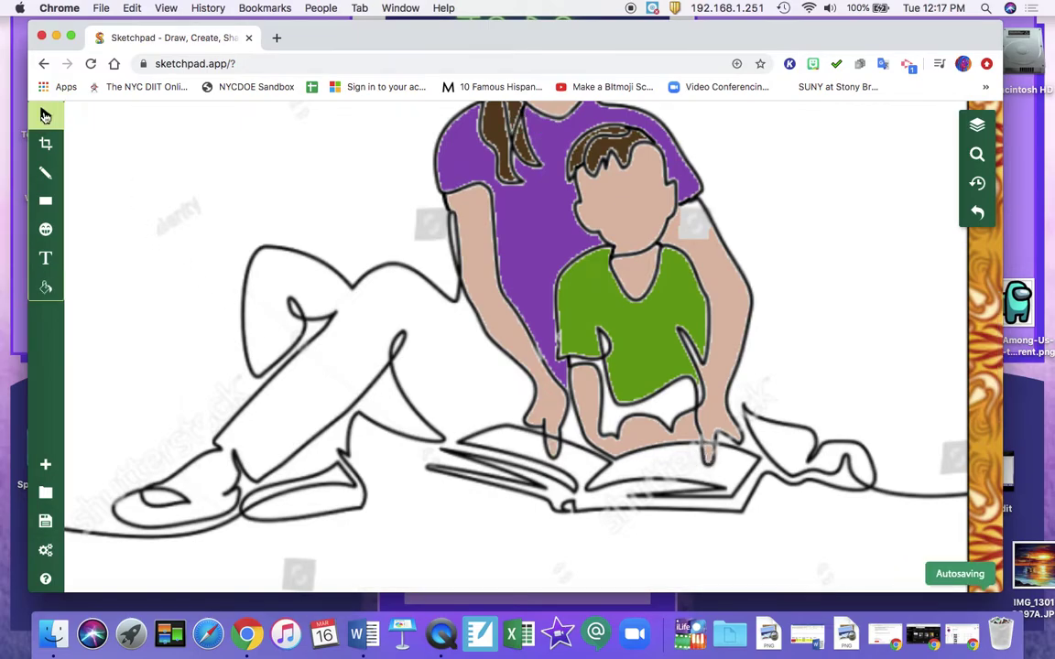
Step: Fill the woman's legs and the ground below with near-black
left_click(46, 288)
left_click(103, 246)
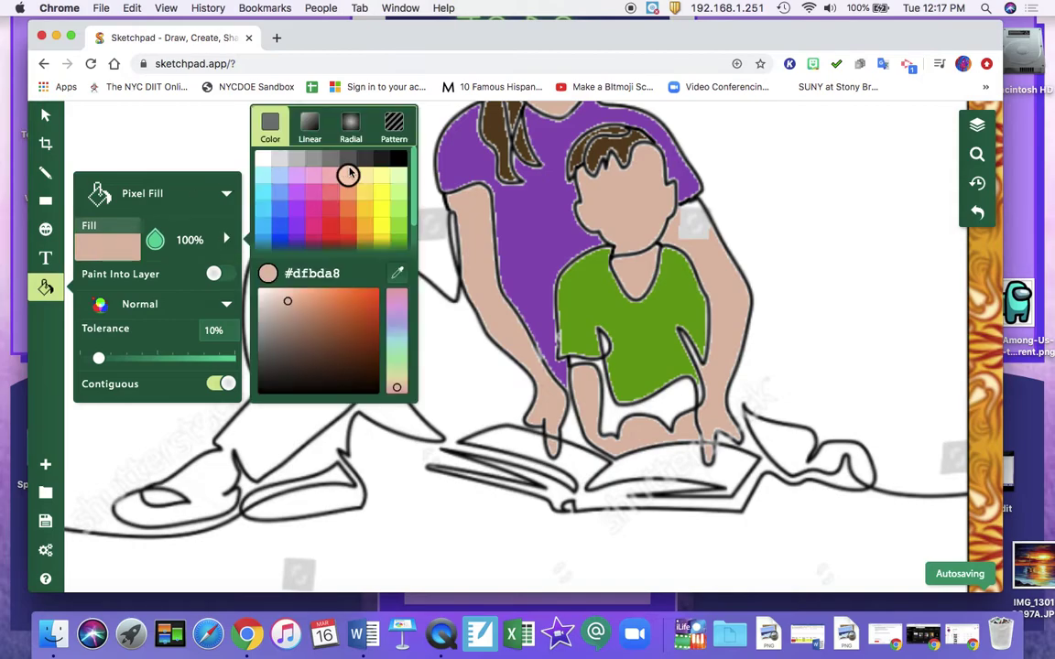
left_click(378, 163)
left_click(278, 433)
left_click(274, 437)
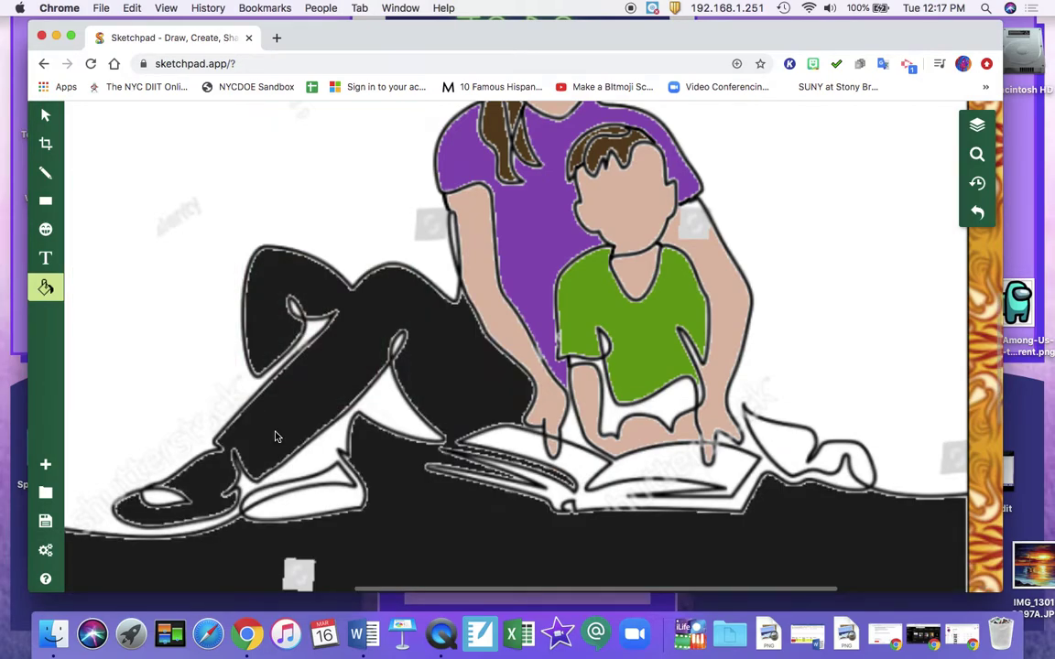
scroll(275, 437, "down", 5)
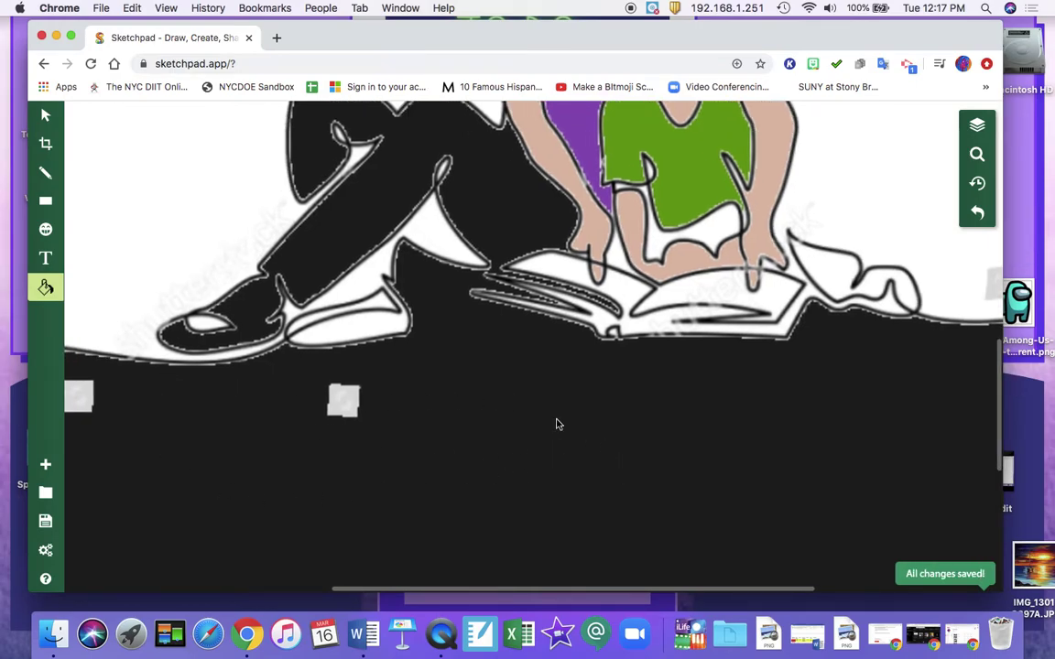
Step: Pixel-fill the open book's white pages bright blue #074dff
scroll(448, 440, "up", 4)
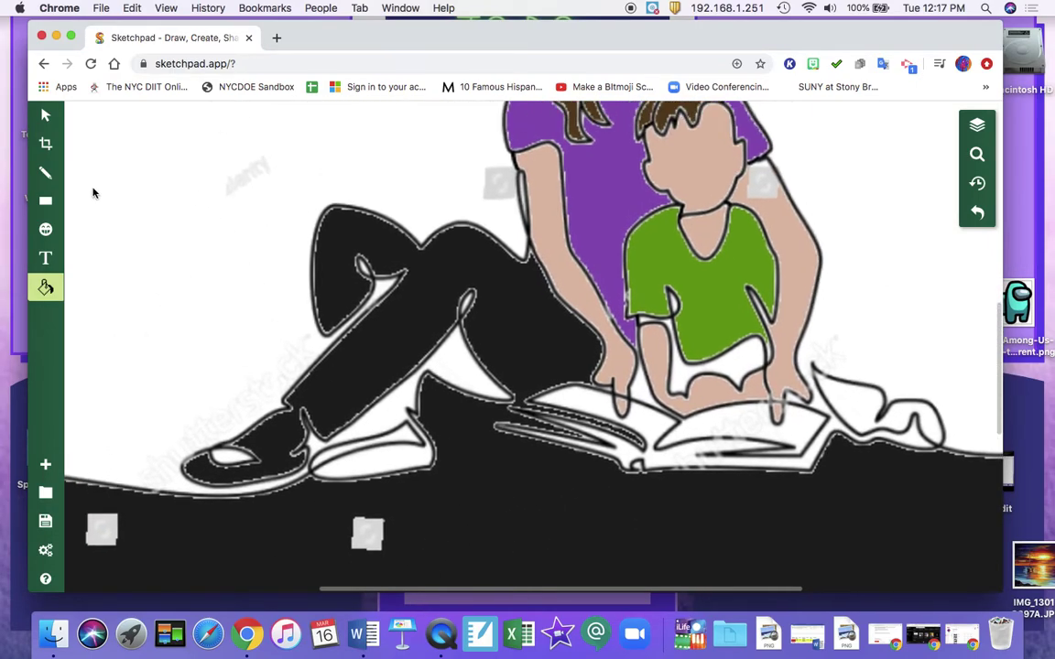
left_click(46, 287)
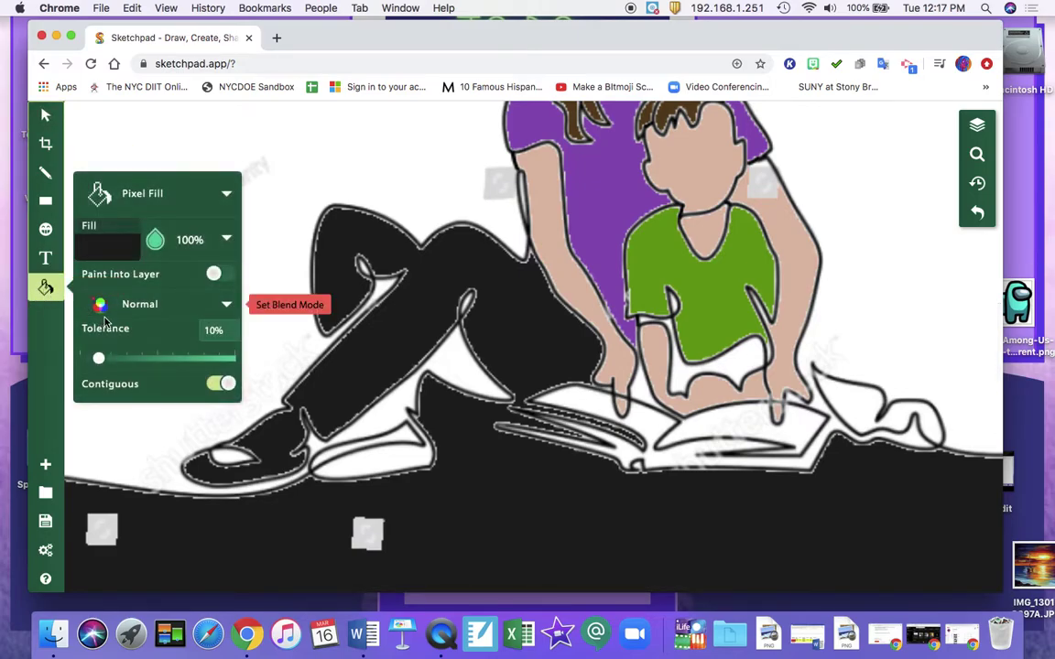
left_click(108, 245)
left_click(280, 240)
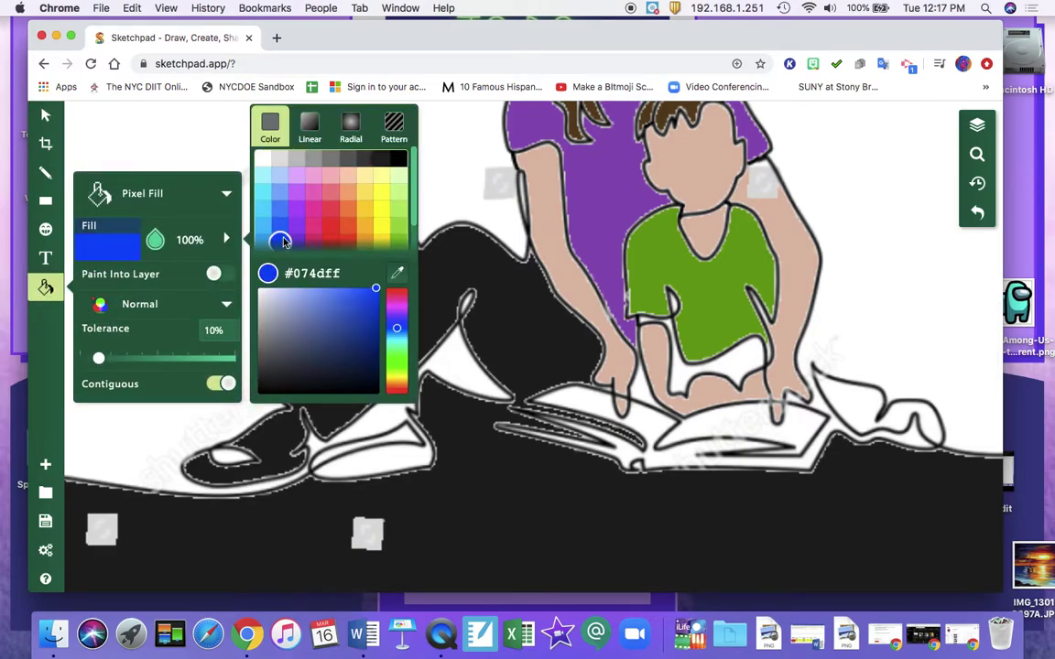
left_click(650, 423)
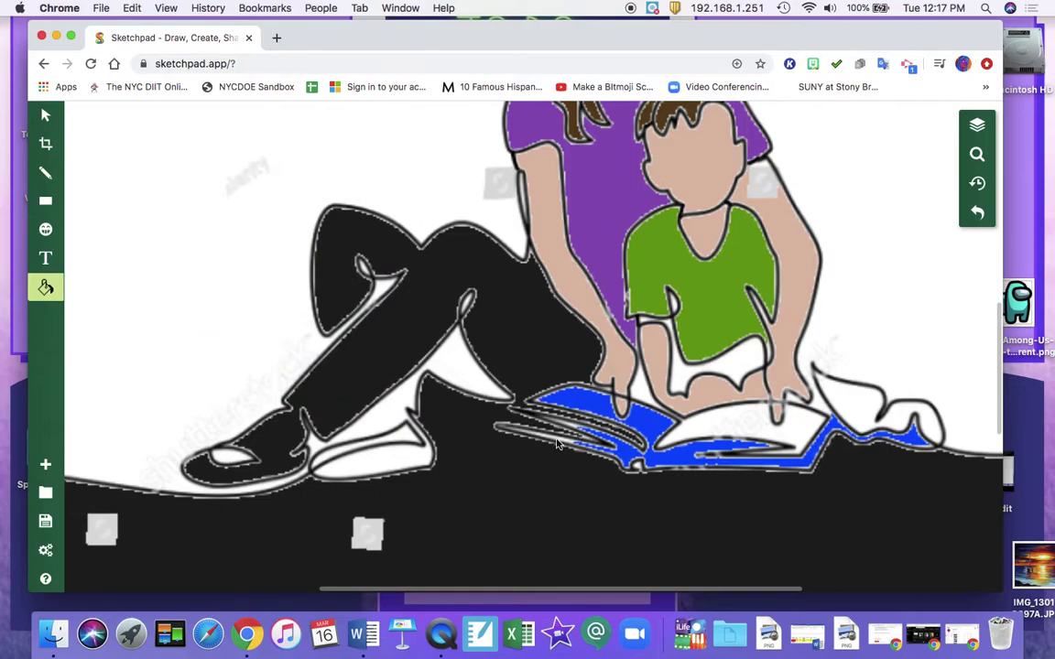
left_click(838, 408)
left_click(760, 428)
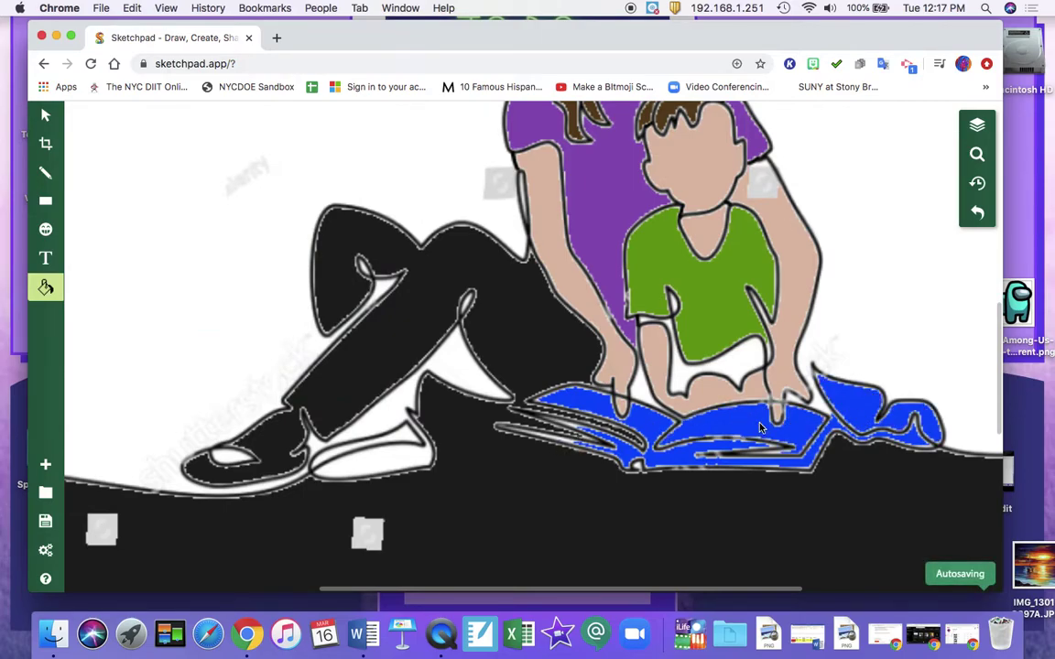
Step: Fill the boy's white shorts and the woman's shoe dark grey #3f3f3f
left_click(45, 286)
left_click(109, 261)
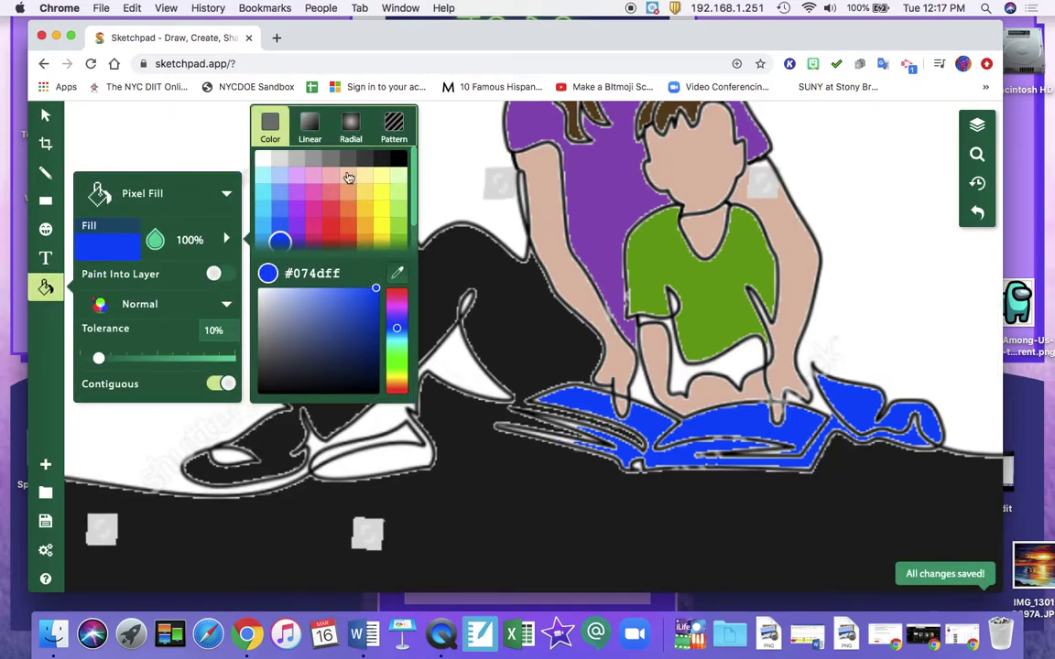
left_click(365, 160)
left_click(730, 368)
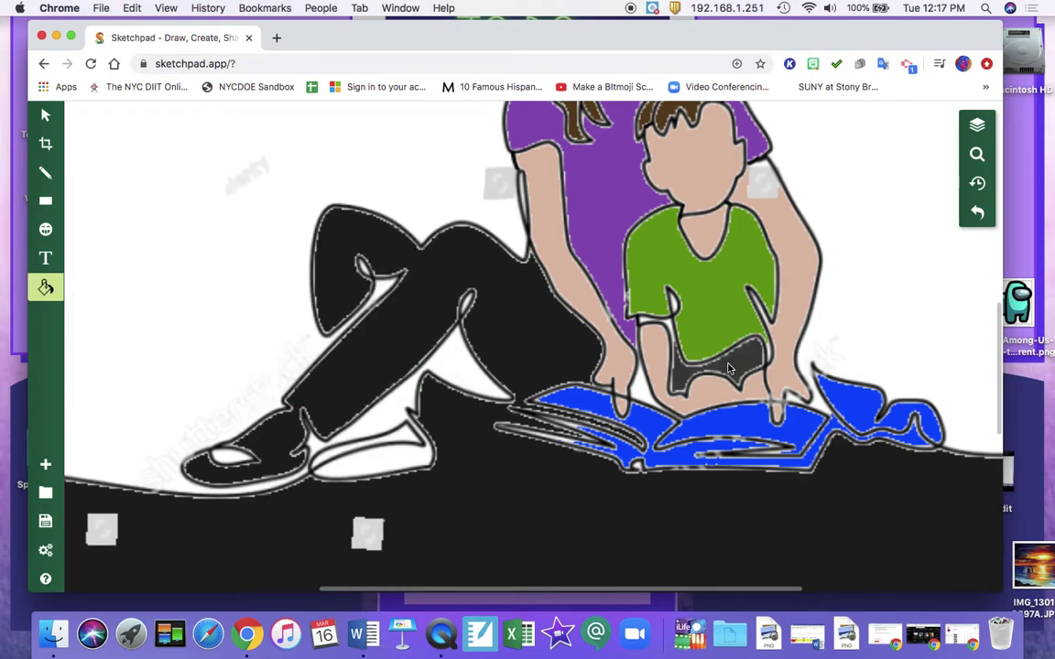
left_click(366, 454)
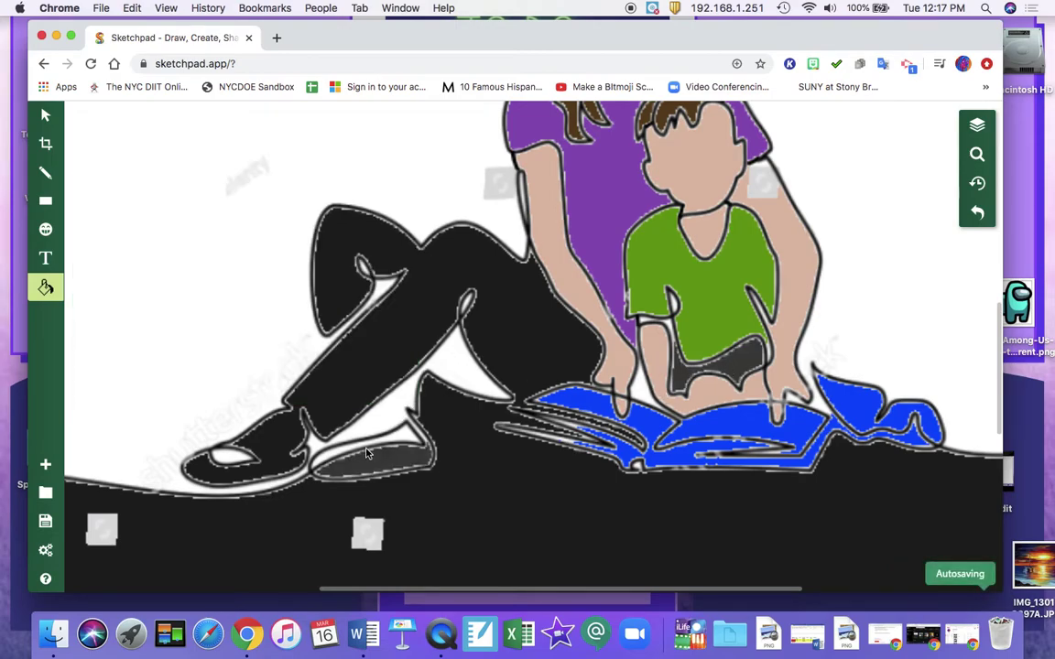
left_click(323, 455)
left_click(222, 458)
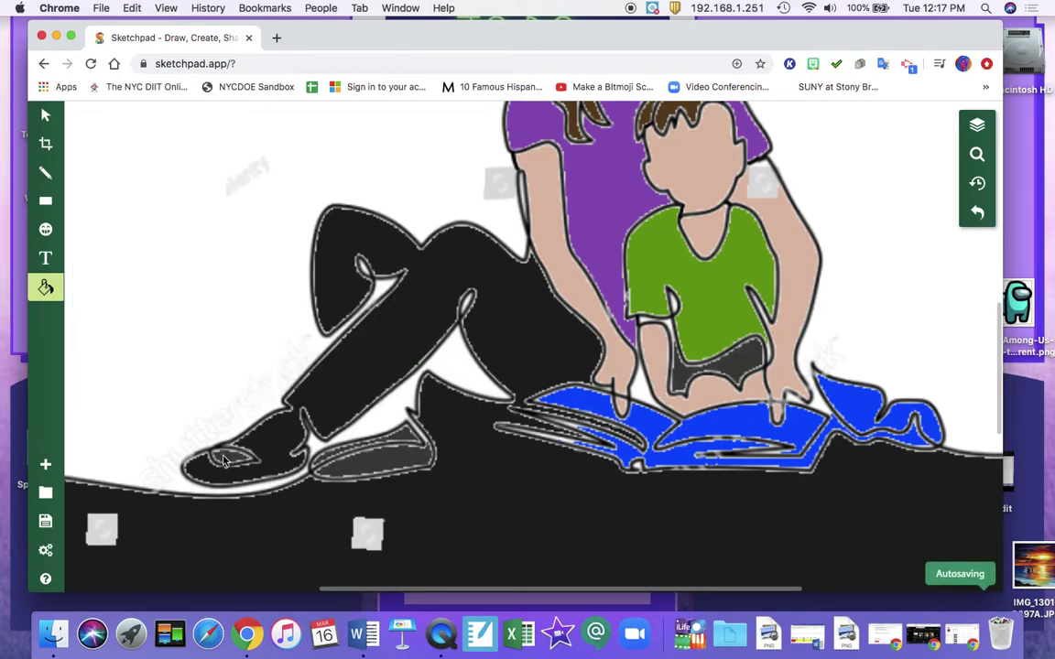
scroll(727, 371, "down", 5)
scroll(726, 369, "up", 3)
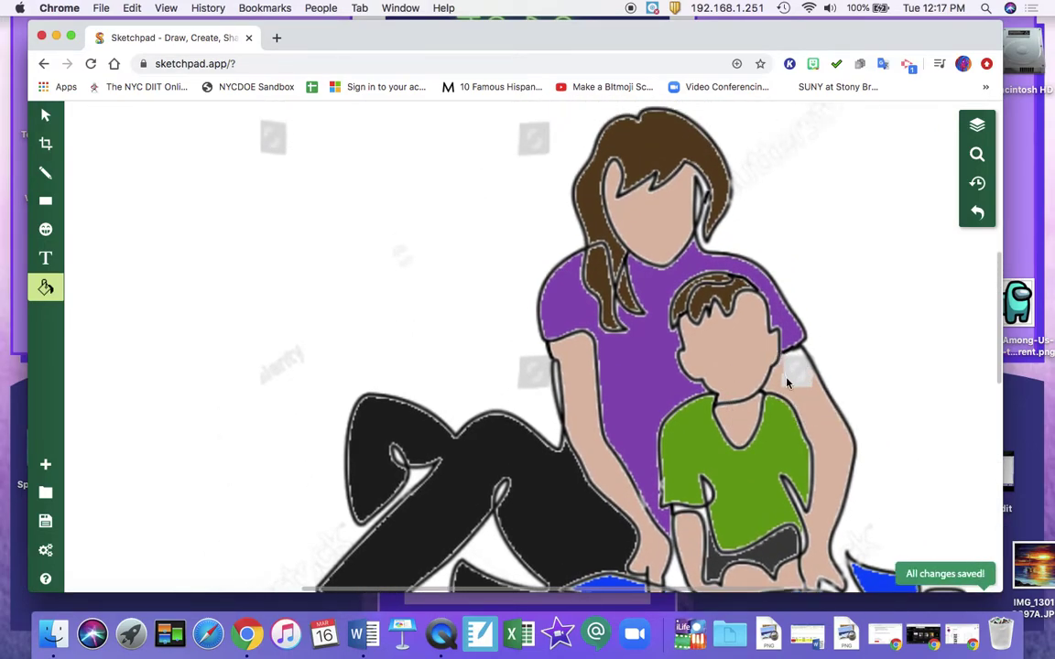
Step: With an outline-free Pencil, paint the mother's sampled skin tone into the gap beside the boy's head
left_click(46, 115)
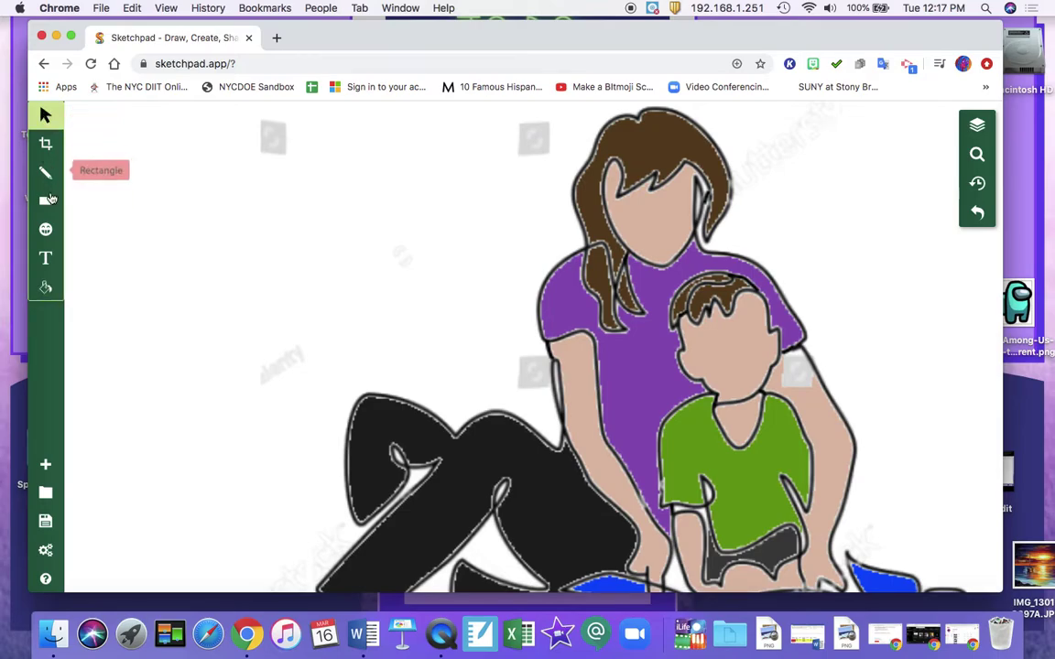
left_click(45, 173)
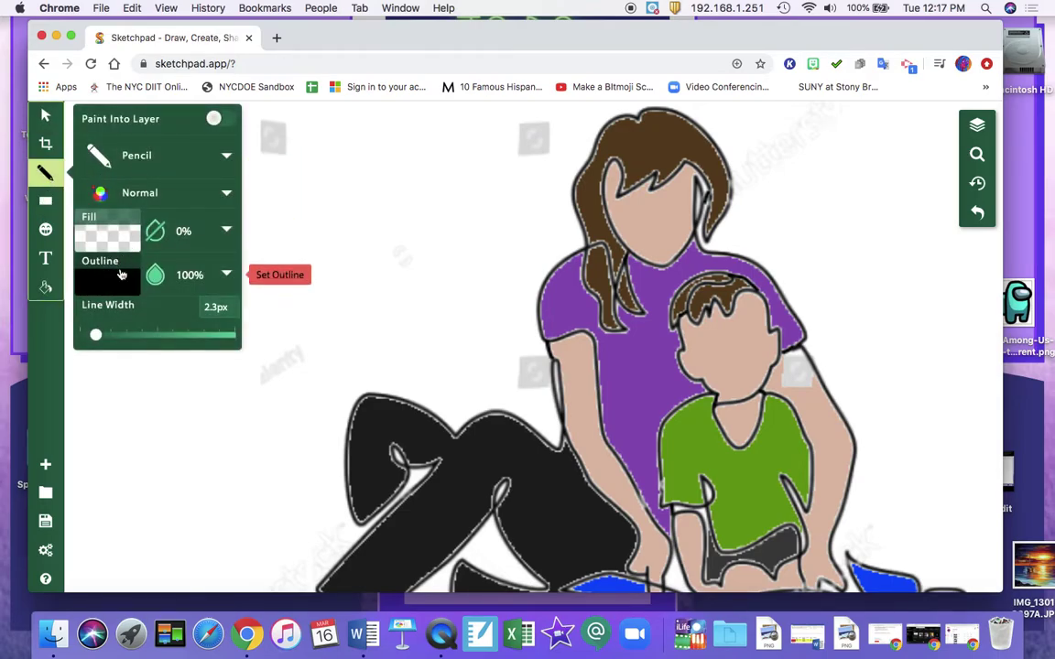
left_click(118, 236)
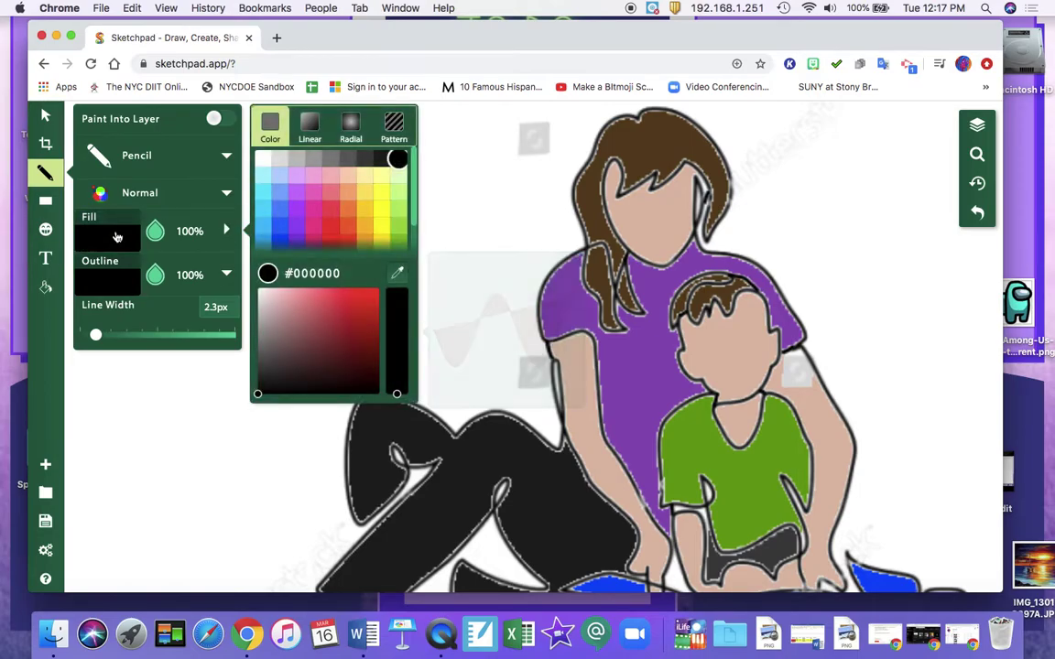
left_click(158, 277)
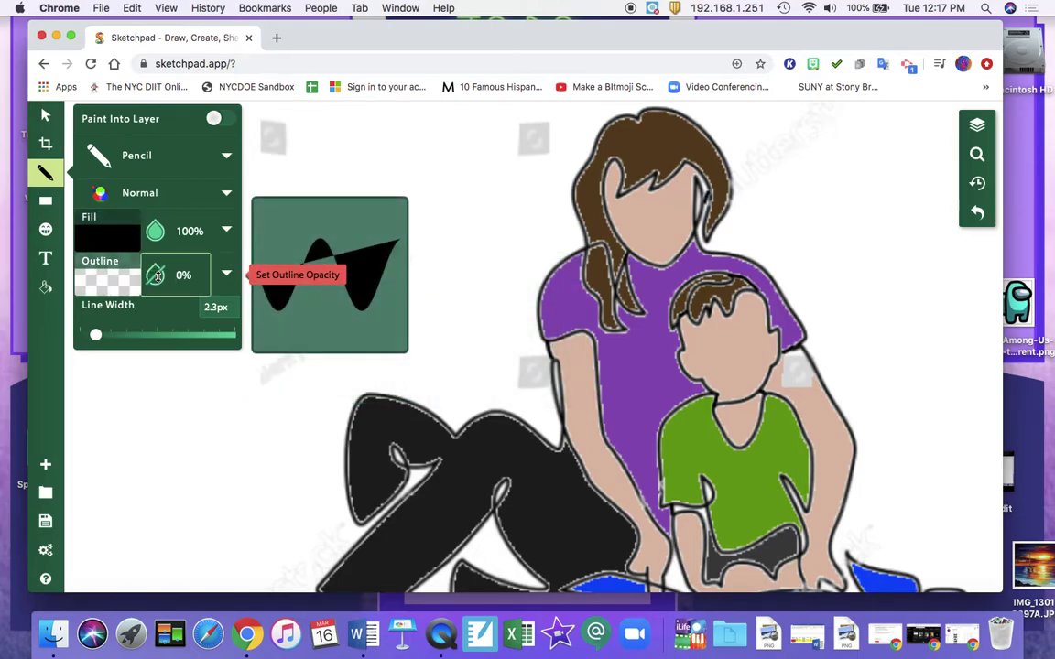
left_click(117, 246)
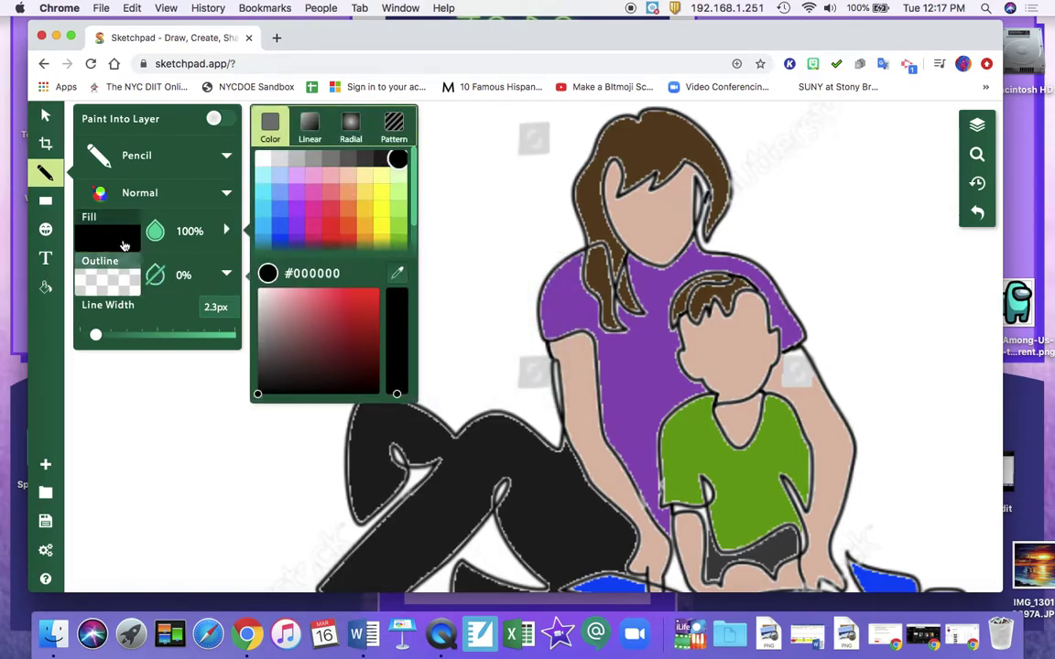
left_click(404, 272)
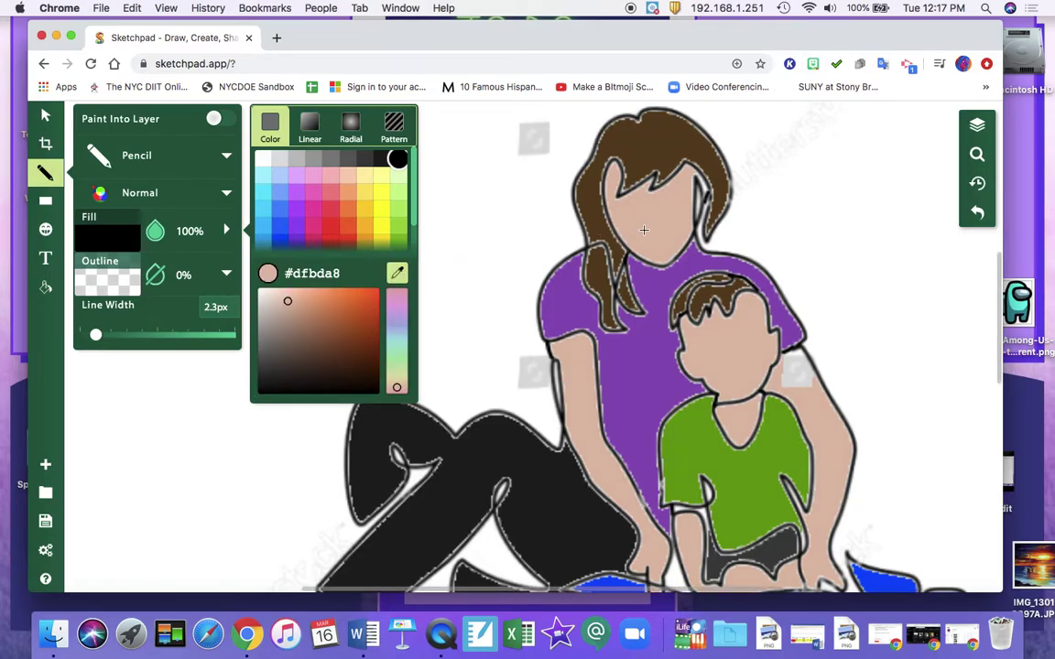
left_click(791, 388)
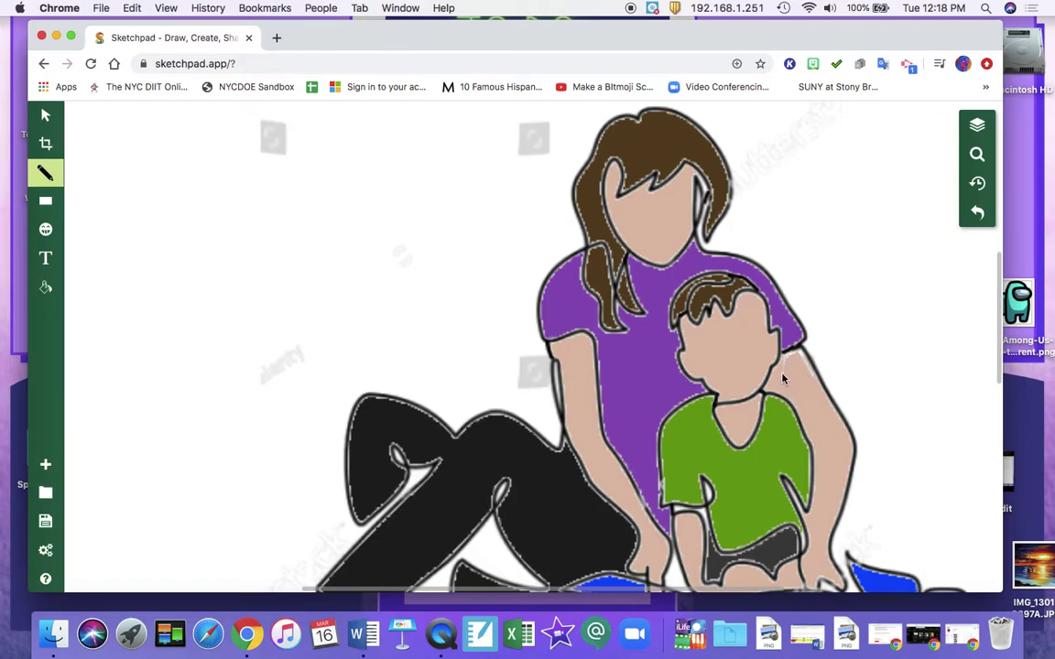
left_click_drag(783, 378, 793, 355)
Step: Switch the freehand brush to a soft Paintbrush at 40px width with 10px blur
left_click(45, 172)
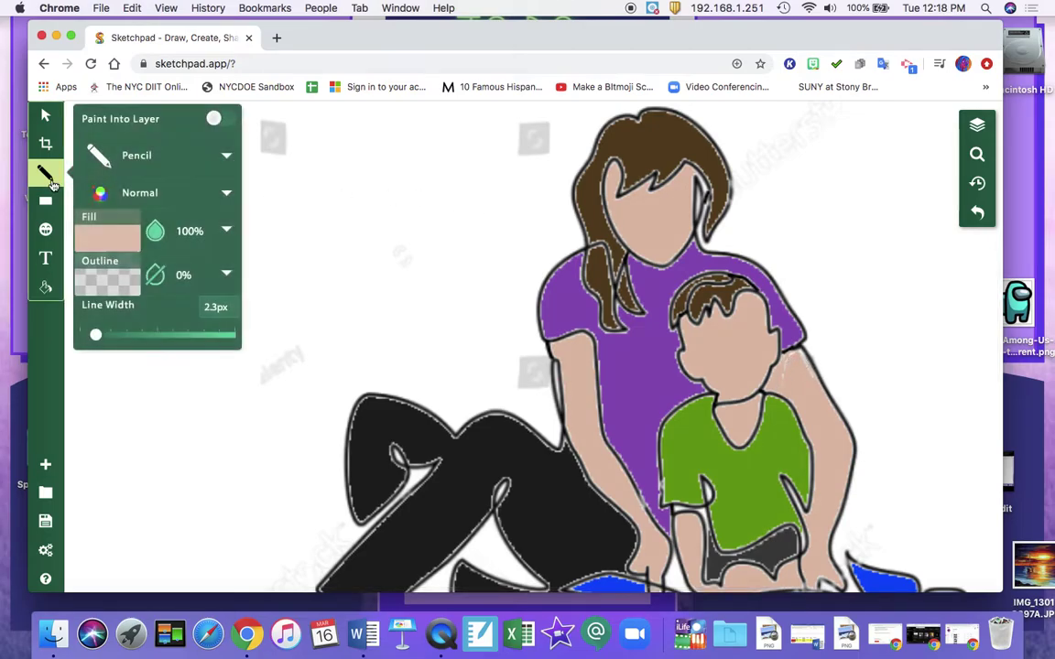
left_click(107, 236)
left_click(128, 154)
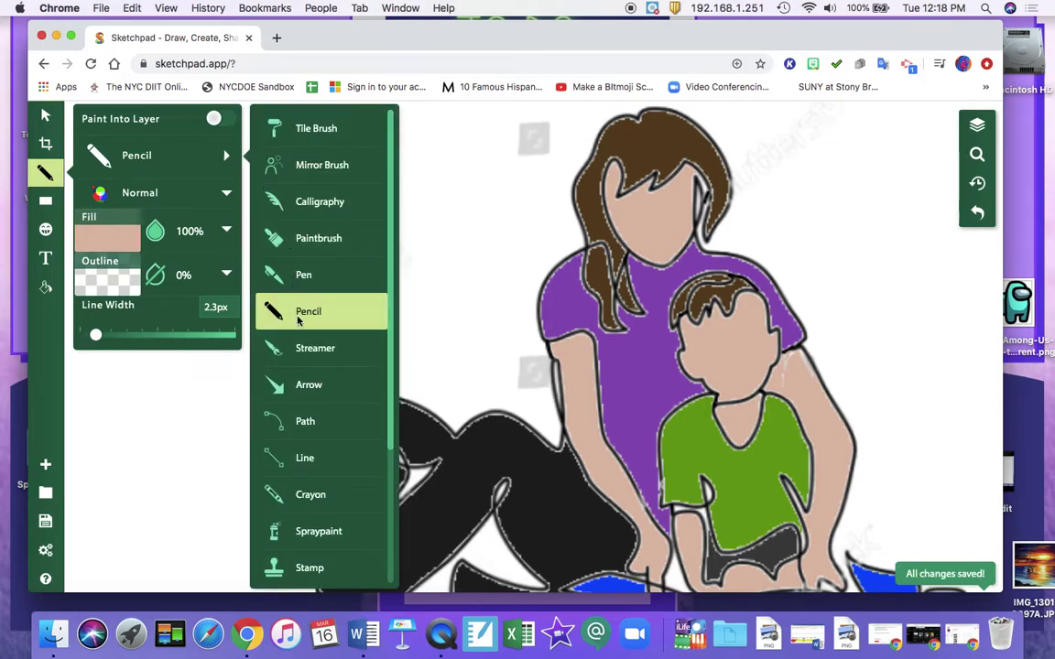
left_click(273, 235)
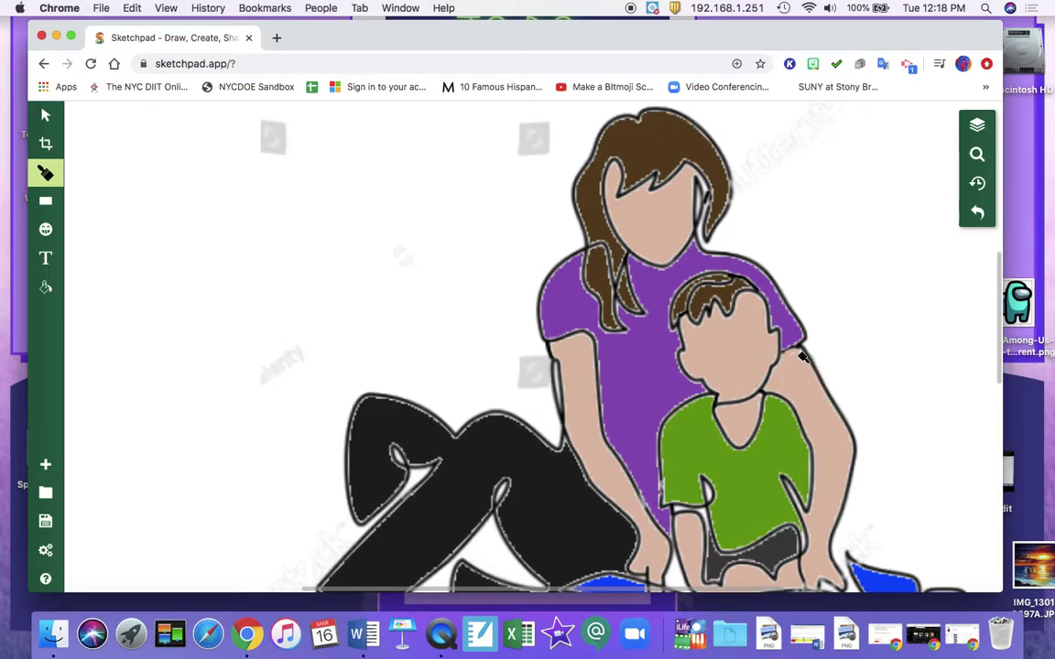
Step: Zoom out repeatedly until the whole bordered page is visible
left_click(977, 154)
left_click(935, 260)
left_click(934, 261)
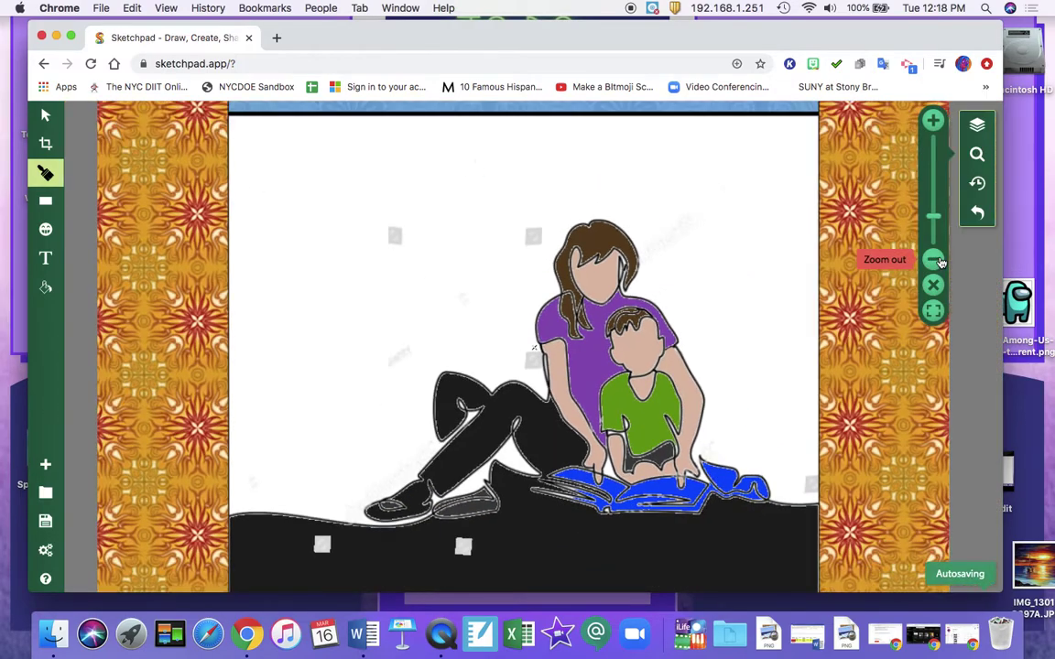
left_click(934, 260)
left_click(935, 260)
left_click(935, 260)
left_click(934, 260)
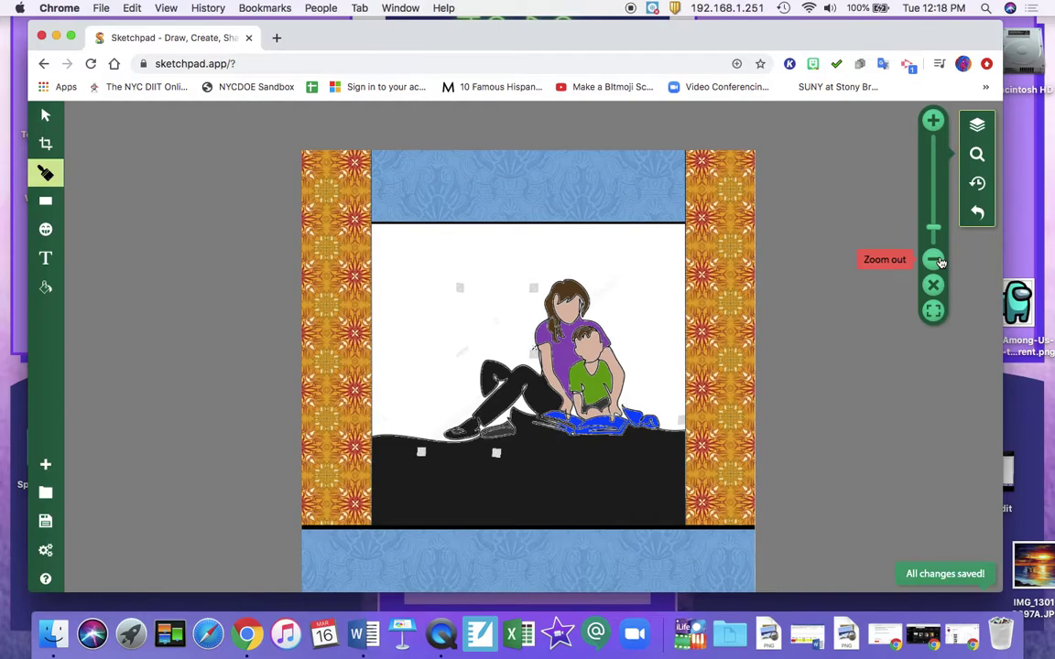
left_click(934, 260)
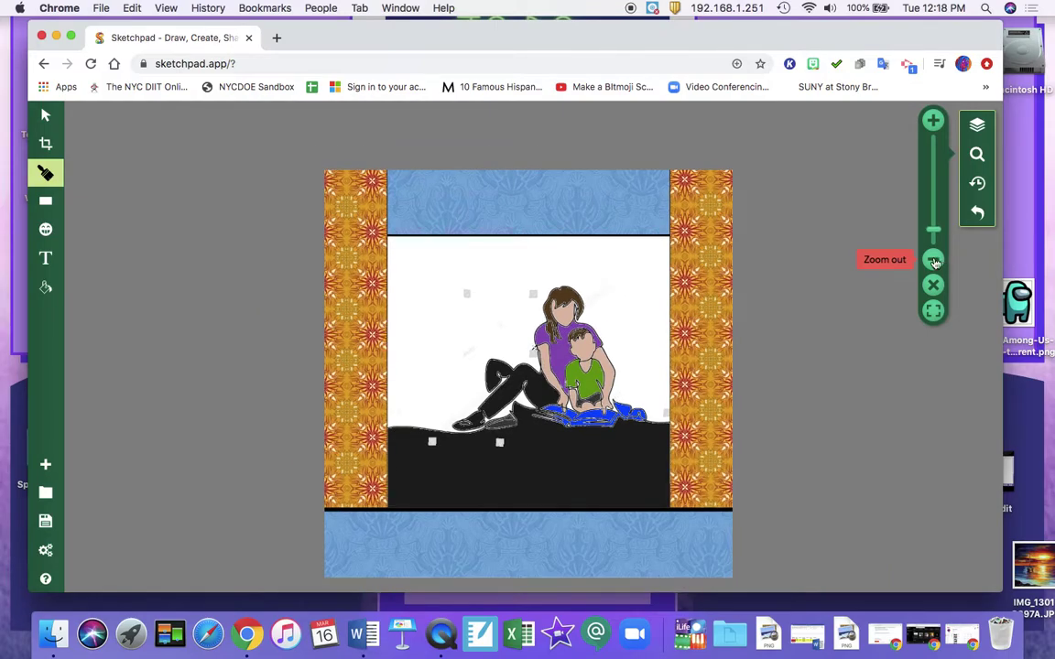
Step: Hide the Clipart layer in the Layers list to remove the grey outlines
left_click(989, 125)
scroll(862, 419, "down", 3)
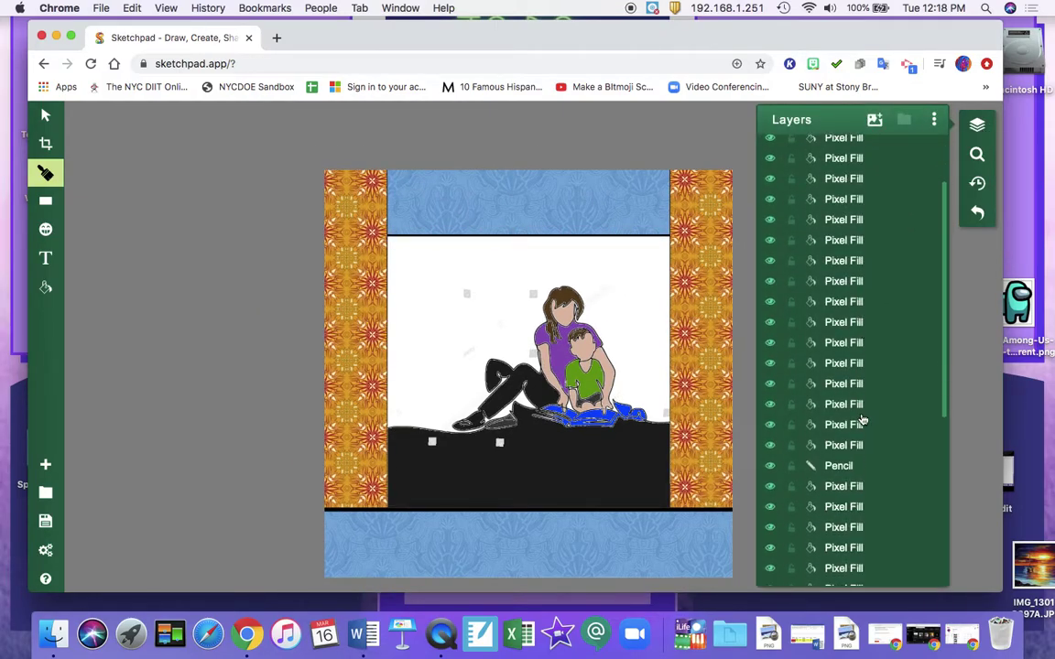
scroll(862, 420, "down", 5)
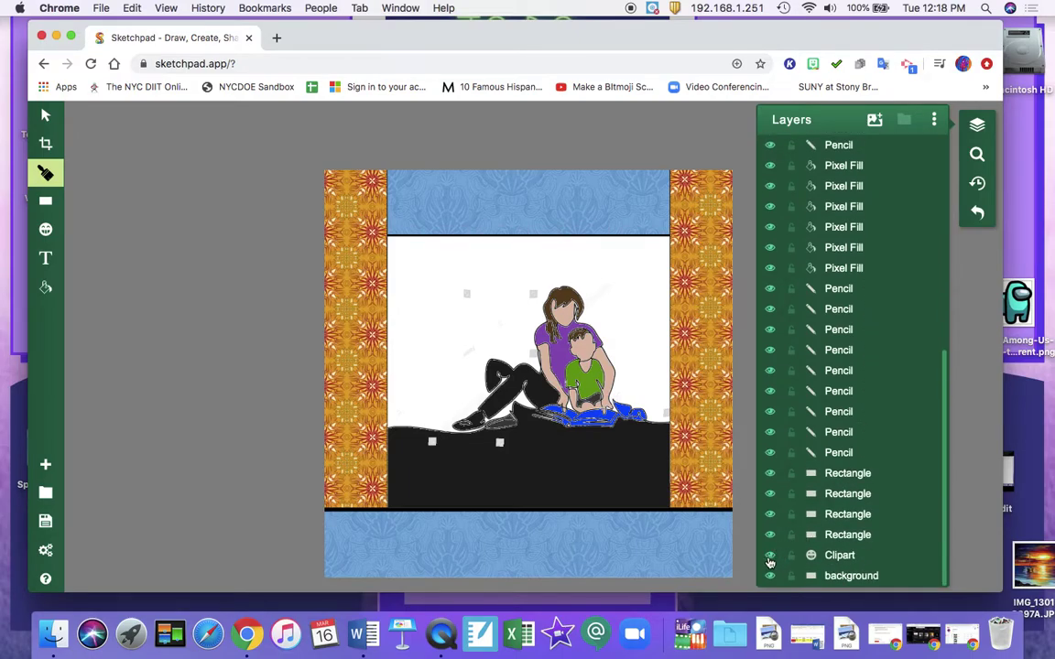
left_click(769, 556)
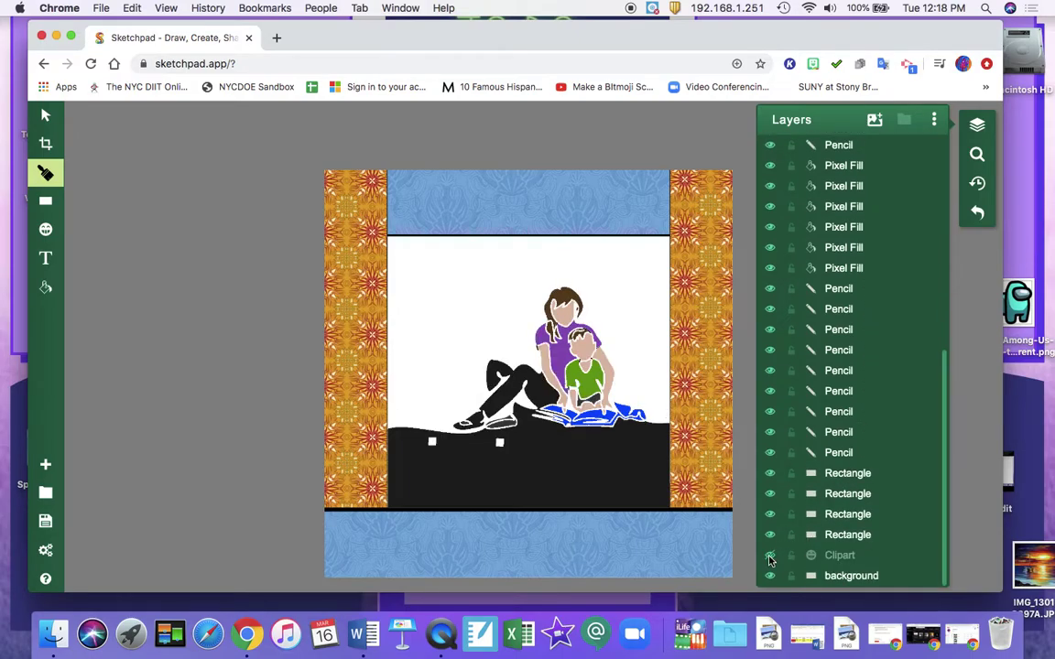
Step: Paint two broad dark green Paintbrush patches across the black ground below the figures
left_click(51, 170)
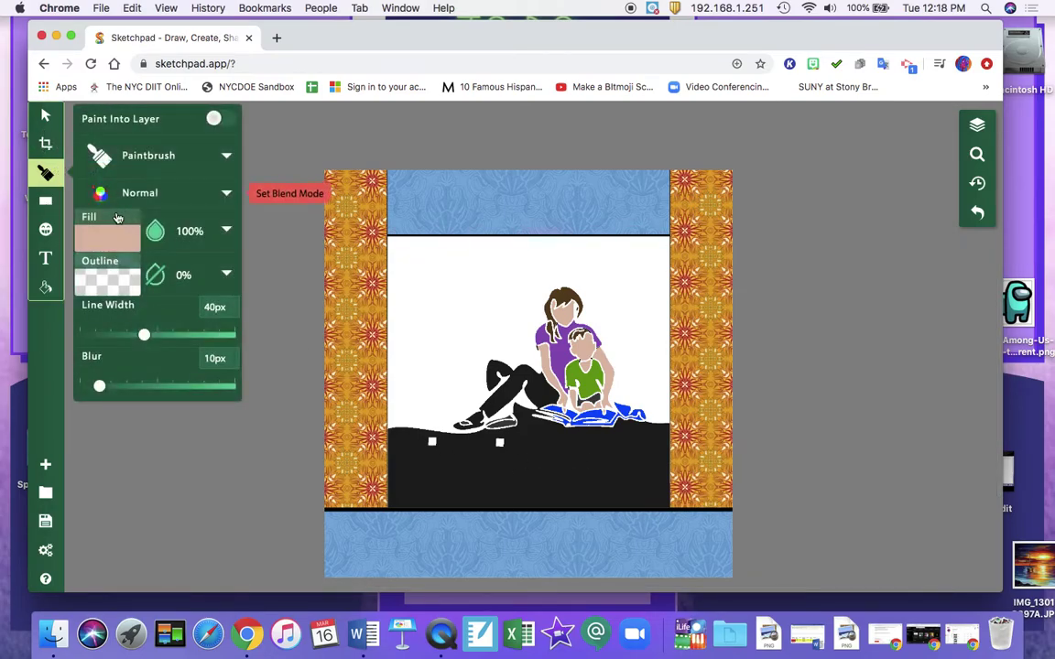
left_click(227, 156)
left_click(324, 255)
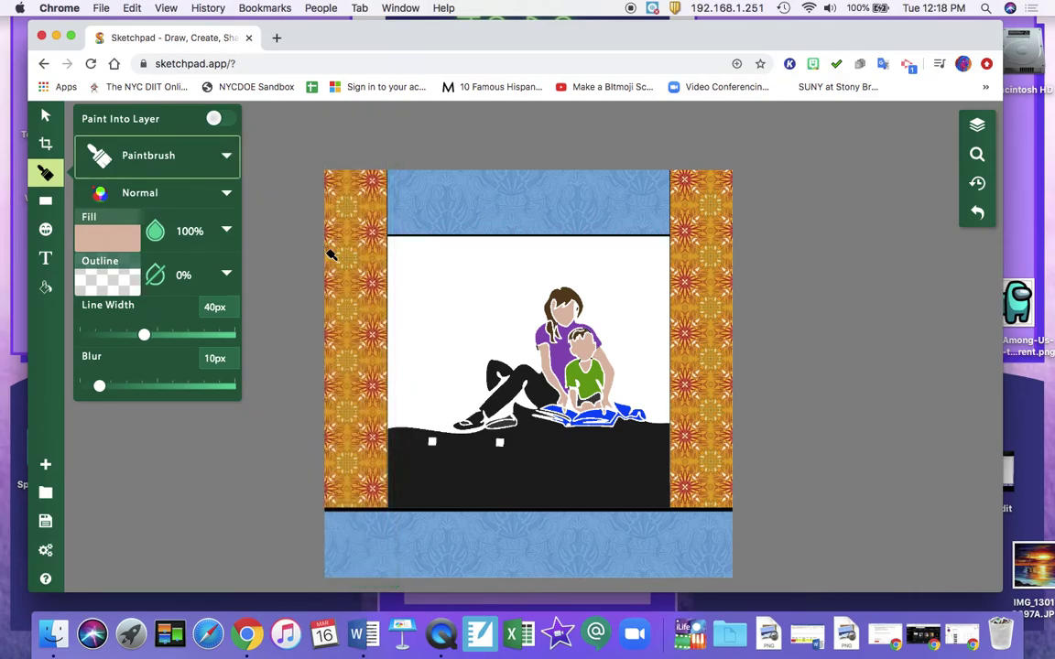
left_click(130, 246)
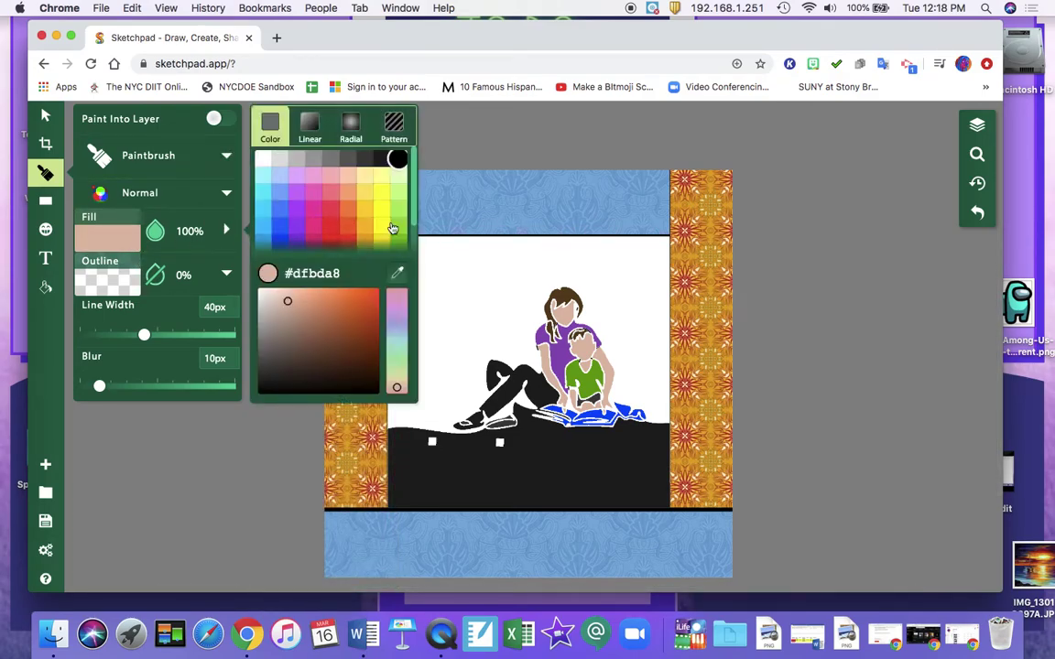
left_click(397, 240)
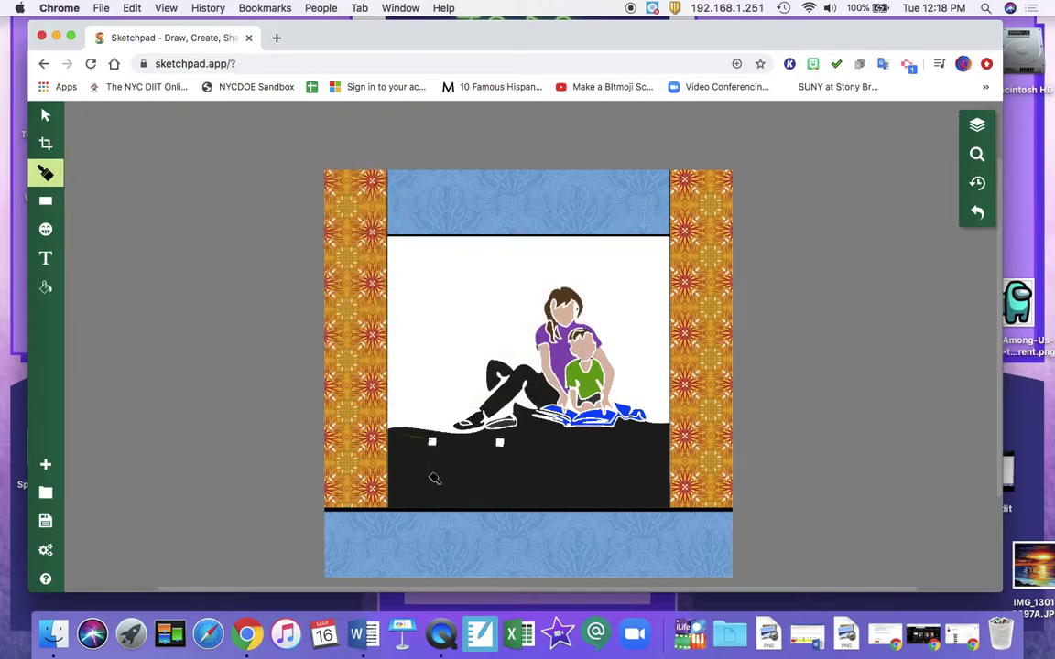
mouse_move(435, 478)
left_mouse_down()
mouse_move(479, 482)
mouse_move(522, 459)
mouse_move(499, 439)
left_mouse_up()
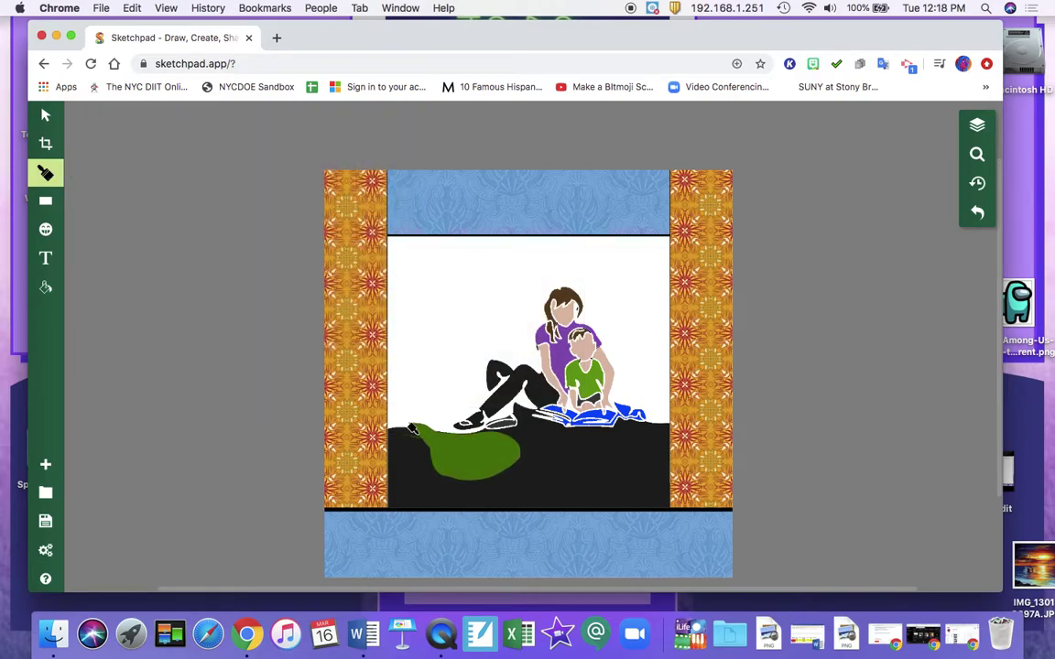
mouse_move(396, 440)
left_mouse_down()
mouse_move(394, 499)
mouse_move(413, 514)
mouse_move(544, 477)
mouse_move(535, 431)
mouse_move(581, 446)
mouse_move(645, 437)
mouse_move(656, 468)
mouse_move(628, 498)
mouse_move(545, 491)
mouse_move(506, 463)
mouse_move(505, 489)
mouse_move(592, 445)
mouse_move(544, 475)
left_mouse_up()
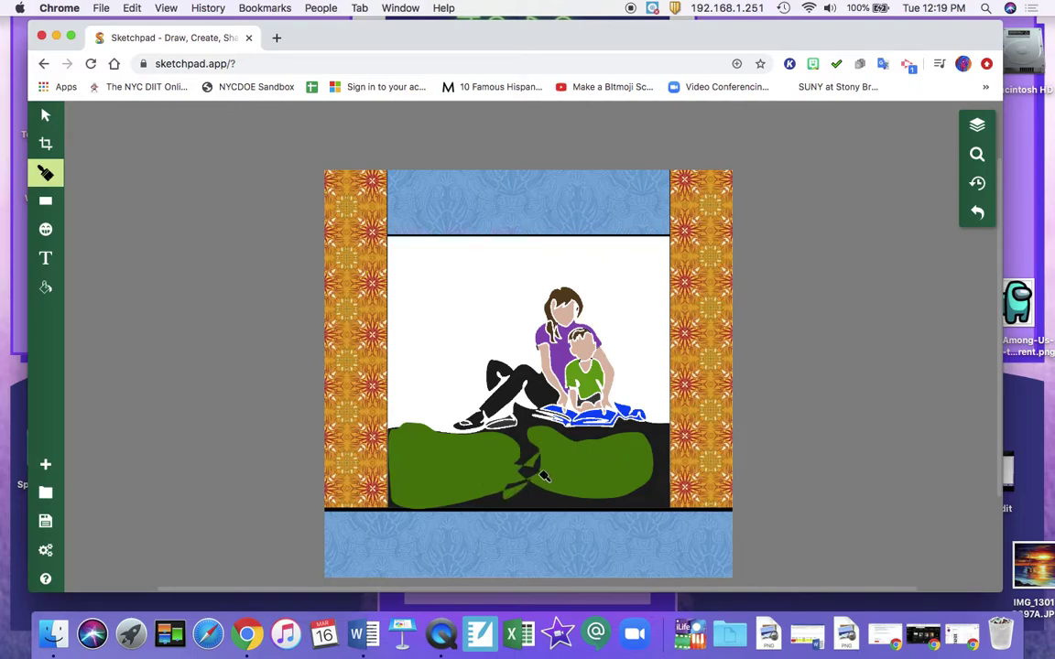
Step: Give the Paintbrush a green outline, 0px blur, and the ground's dark green sampled by eyedropper
left_click(45, 172)
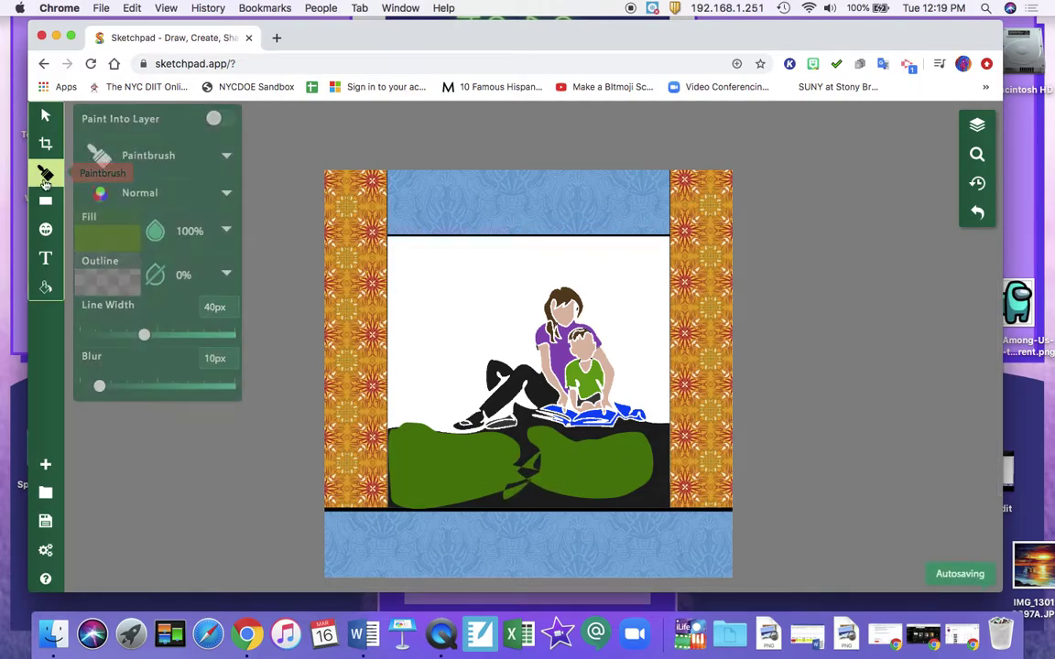
left_click(109, 291)
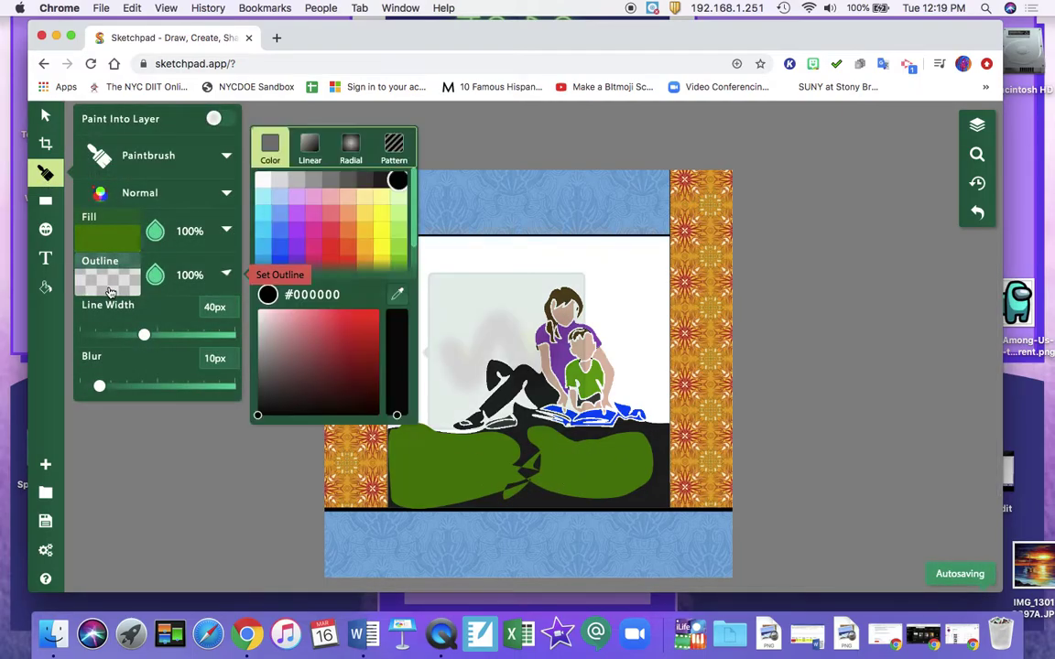
left_click(397, 262)
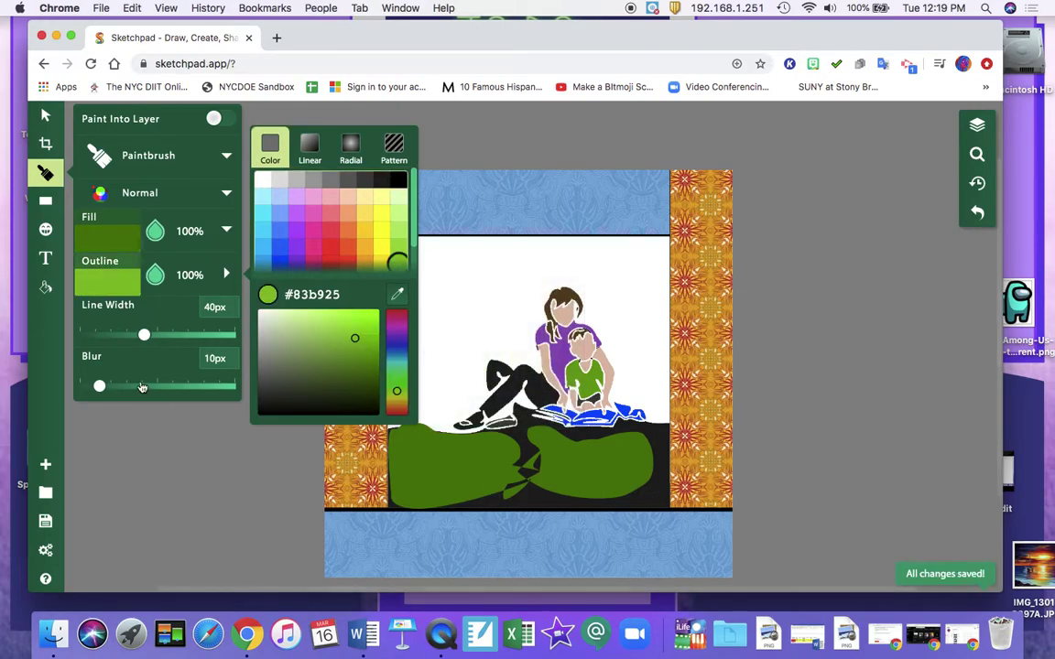
left_click_drag(99, 385, 54, 388)
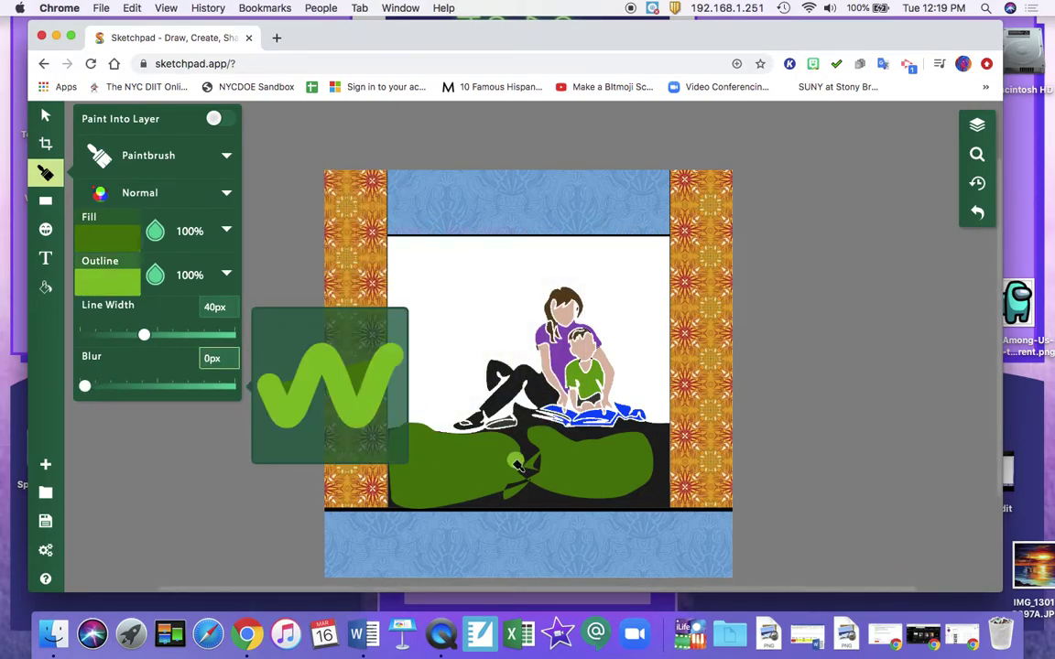
left_click(225, 275)
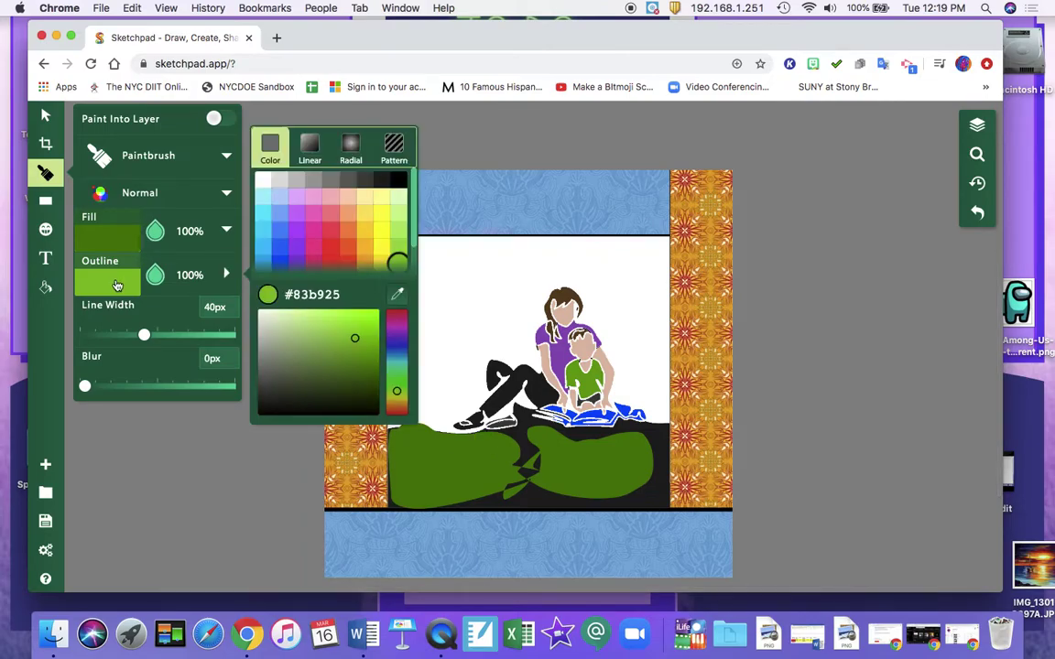
left_click(398, 295)
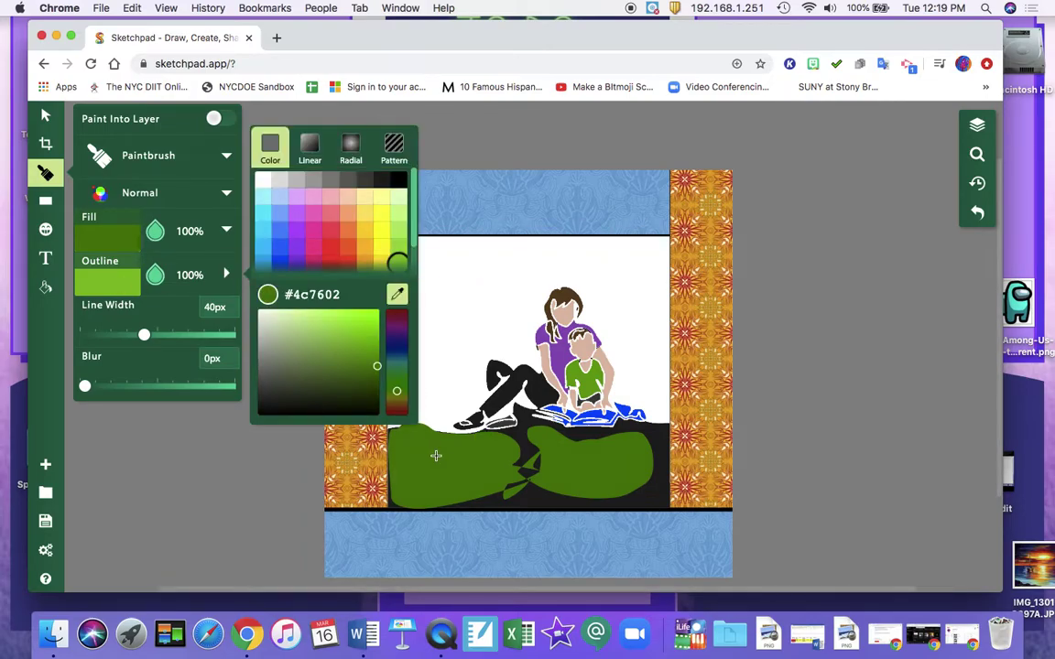
left_click(485, 445)
left_click(499, 444)
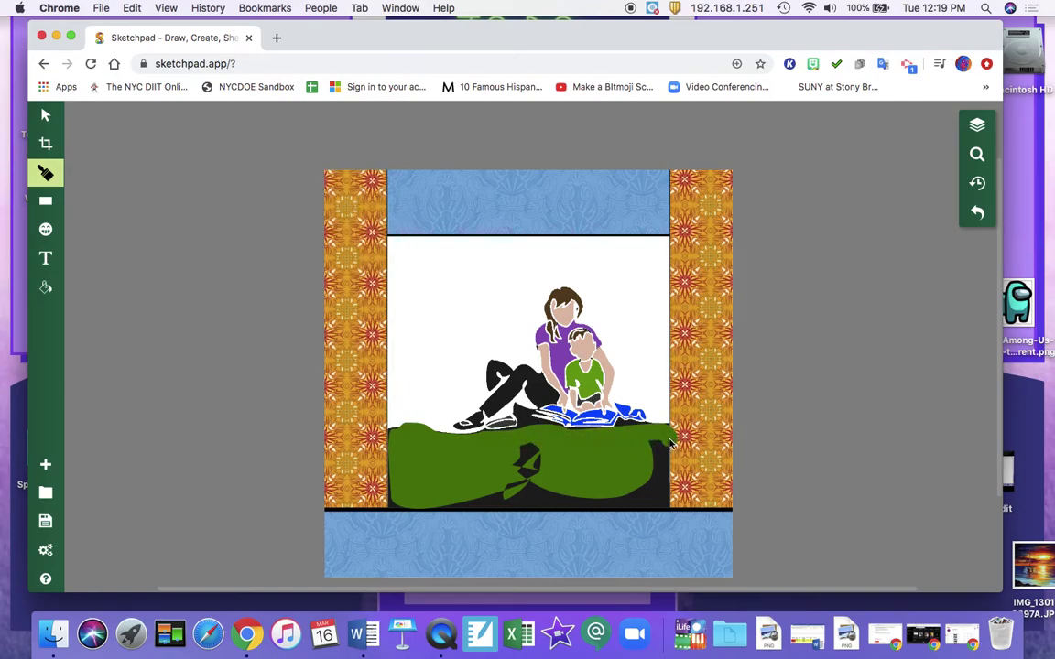
Step: Paint solid green over the remaining black ground on the bottom-right, left and right sides
mouse_move(673, 485)
left_mouse_down()
mouse_move(646, 514)
mouse_move(585, 524)
left_mouse_up()
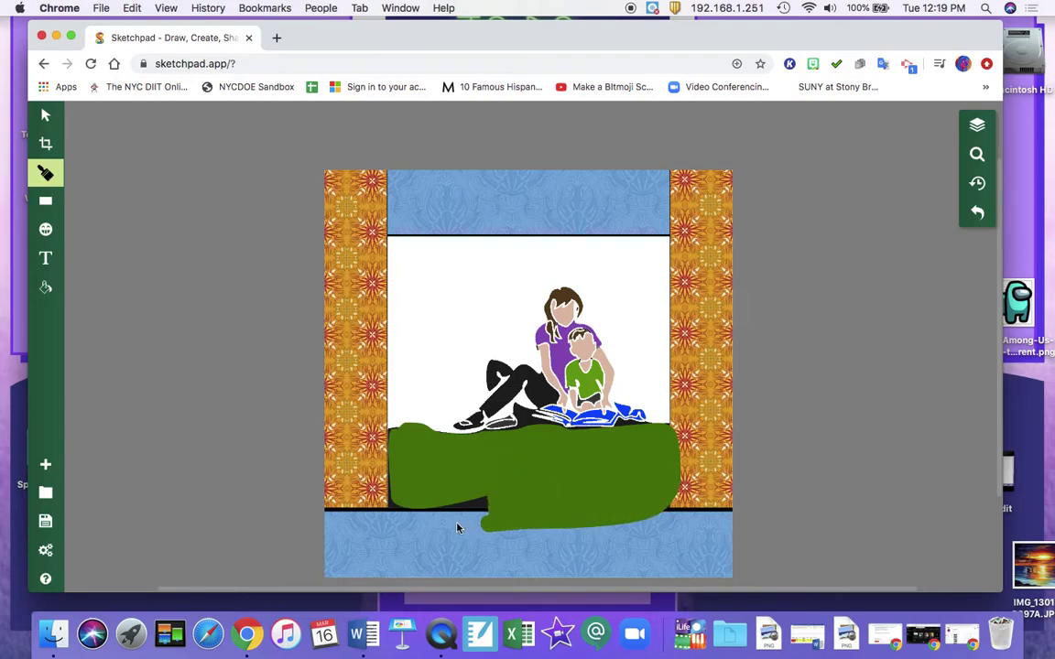
mouse_move(398, 510)
left_mouse_down()
mouse_move(372, 452)
mouse_move(403, 435)
left_mouse_up()
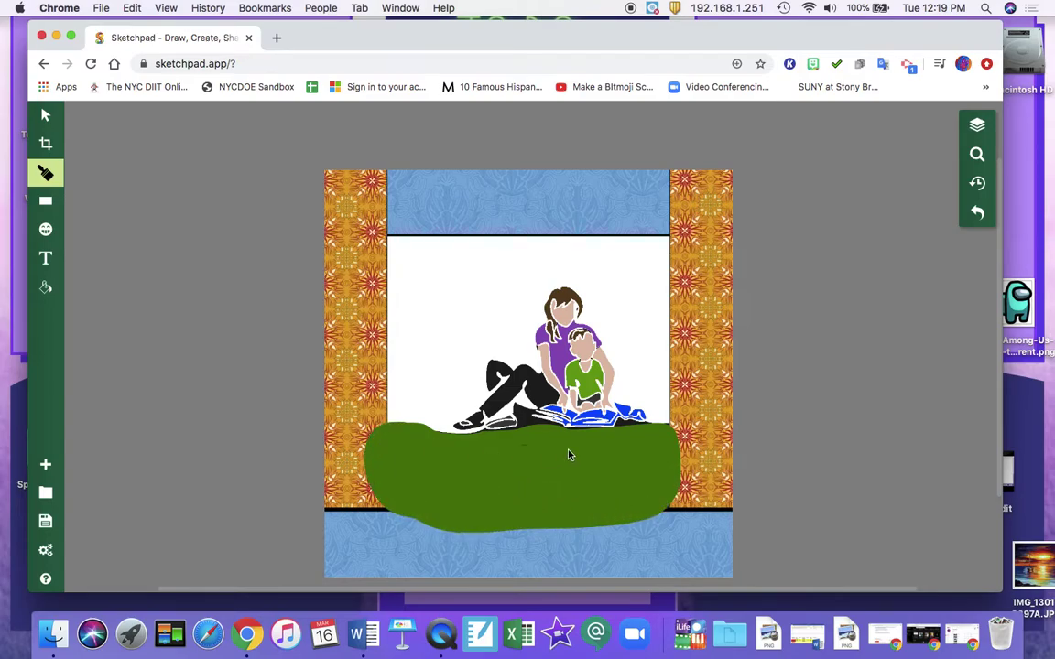
left_click_drag(666, 429, 682, 494)
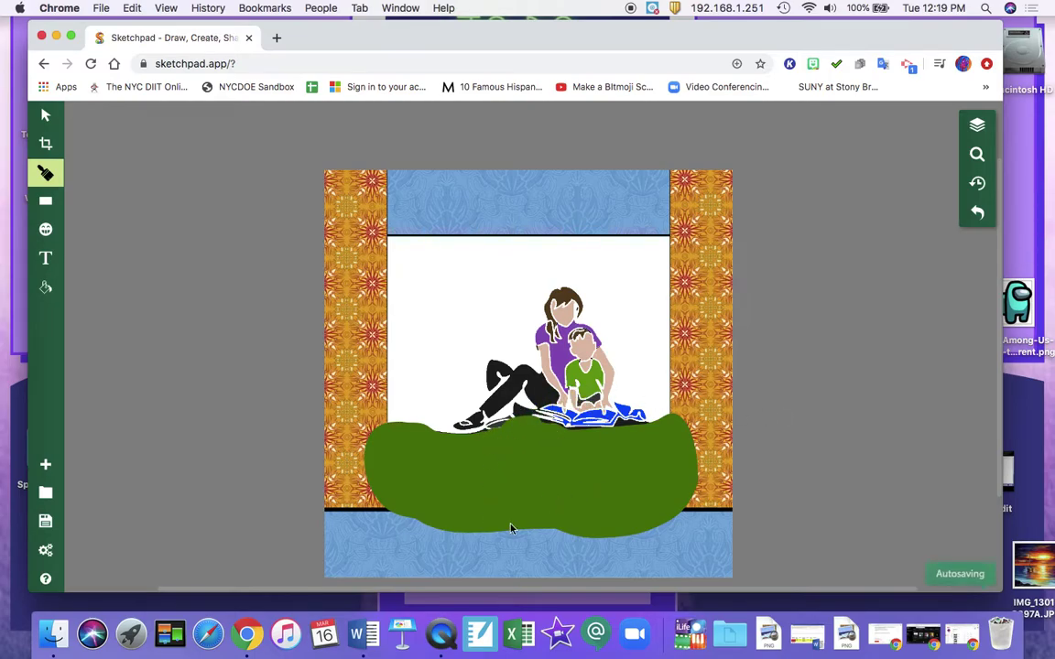
left_click(978, 125)
scroll(835, 401, "down", 1)
scroll(834, 401, "down", 10)
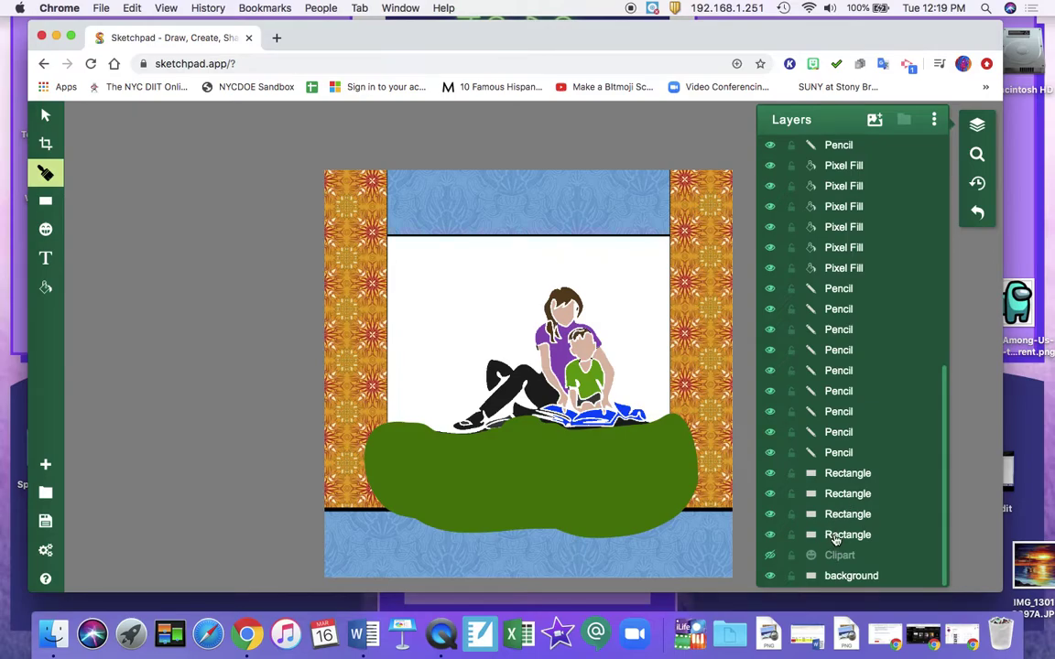
Step: Bring the right border strip, bottom blue band and left orange strip in front of the green
left_click(836, 537)
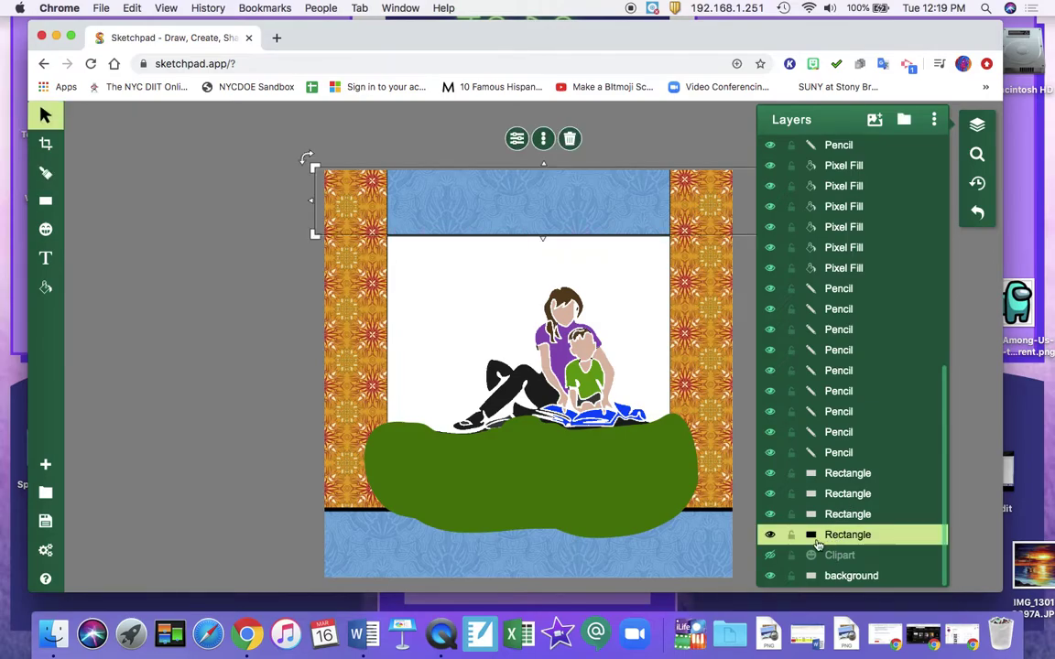
left_click(829, 475)
left_click(718, 438)
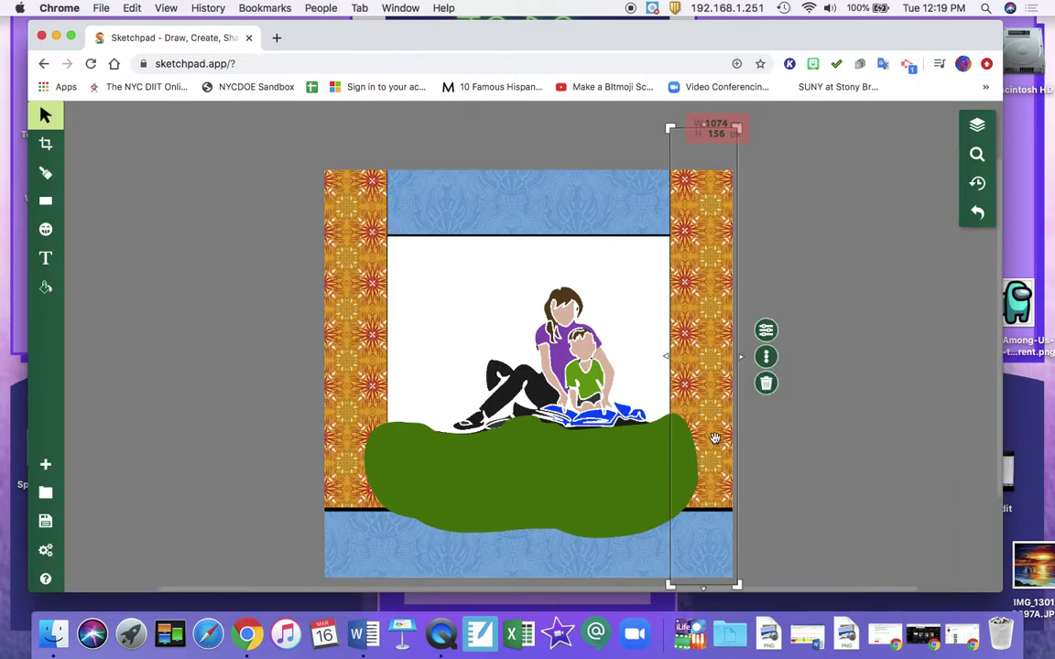
right_click(720, 438)
left_click(744, 441)
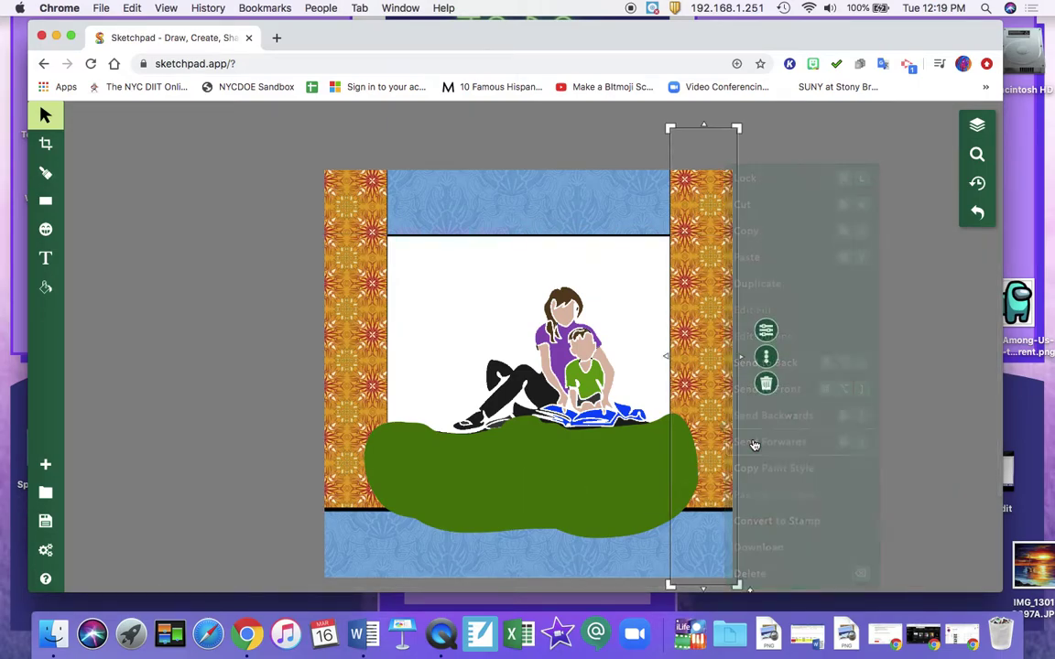
right_click(683, 378)
left_click(718, 379)
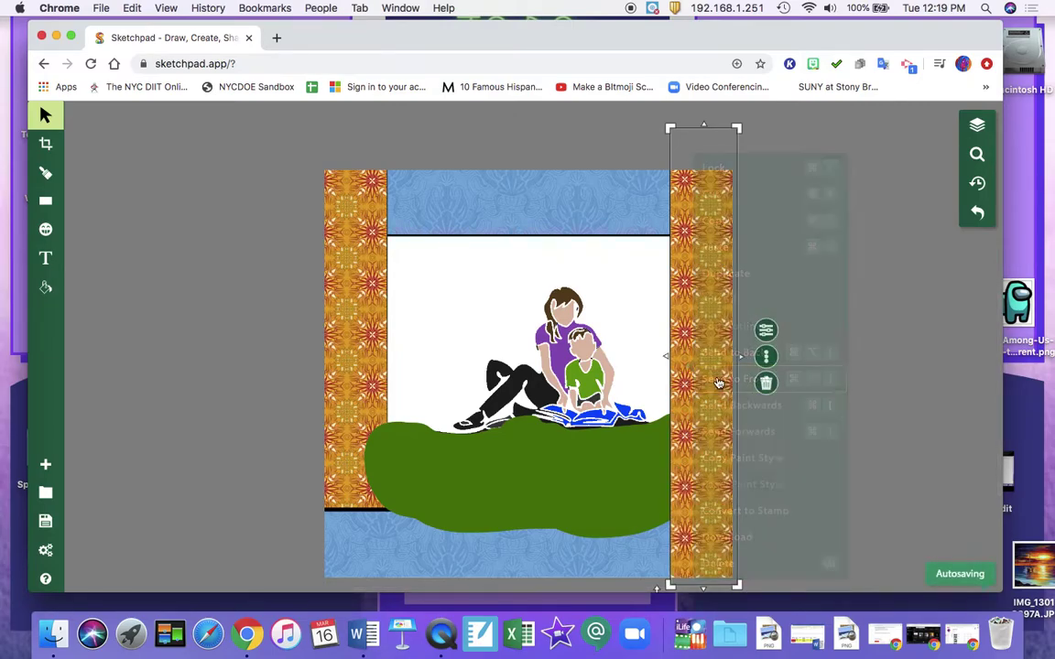
left_click(588, 541)
right_click(587, 541)
left_click(666, 389)
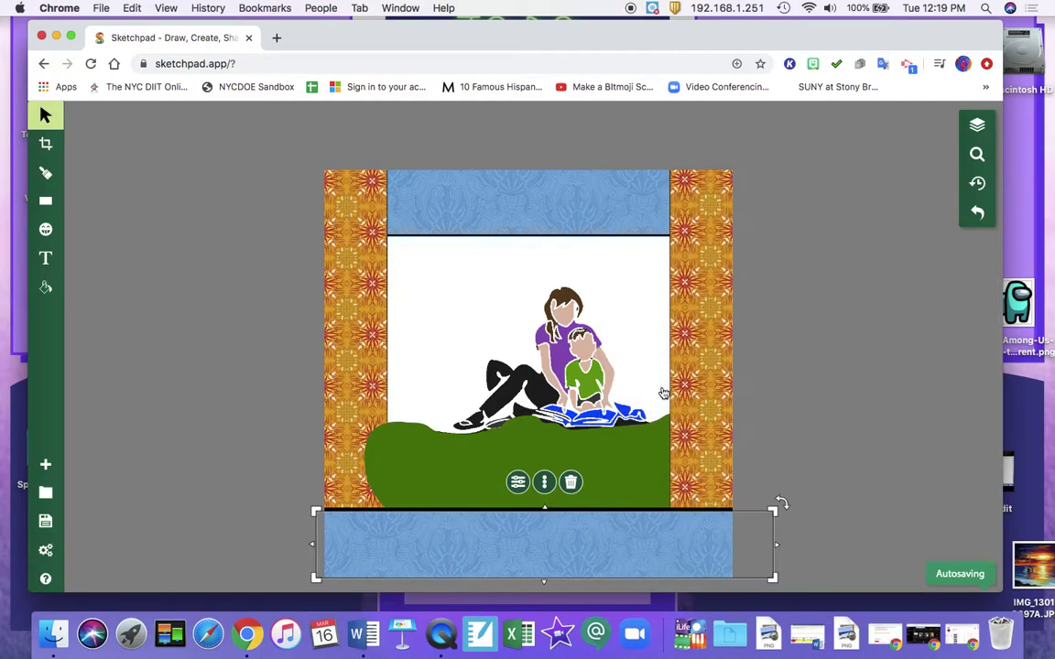
right_click(356, 431)
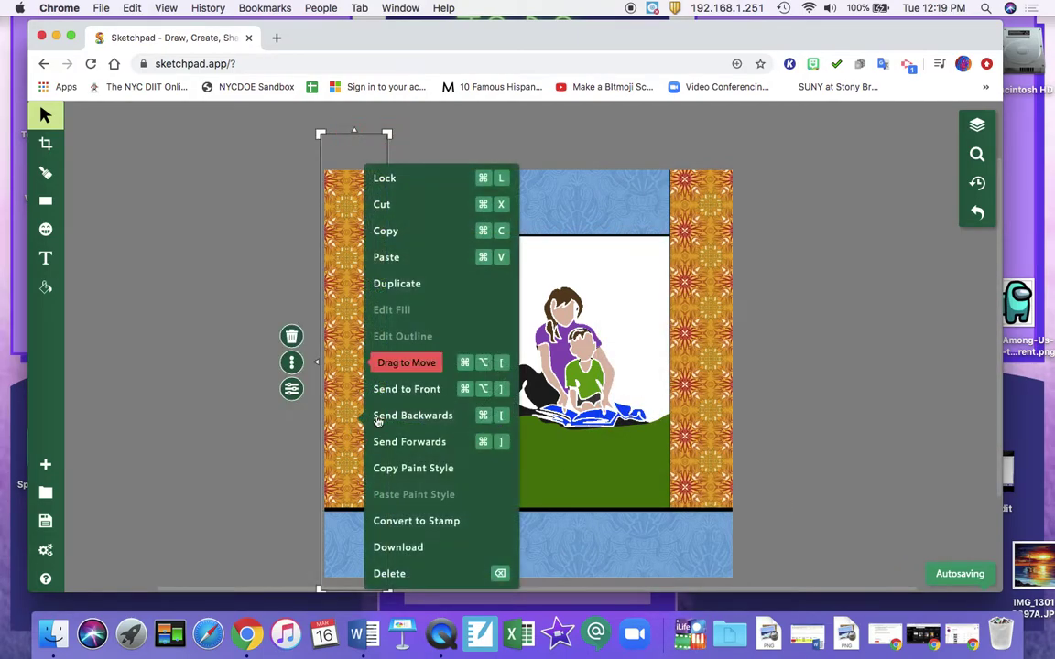
left_click(412, 386)
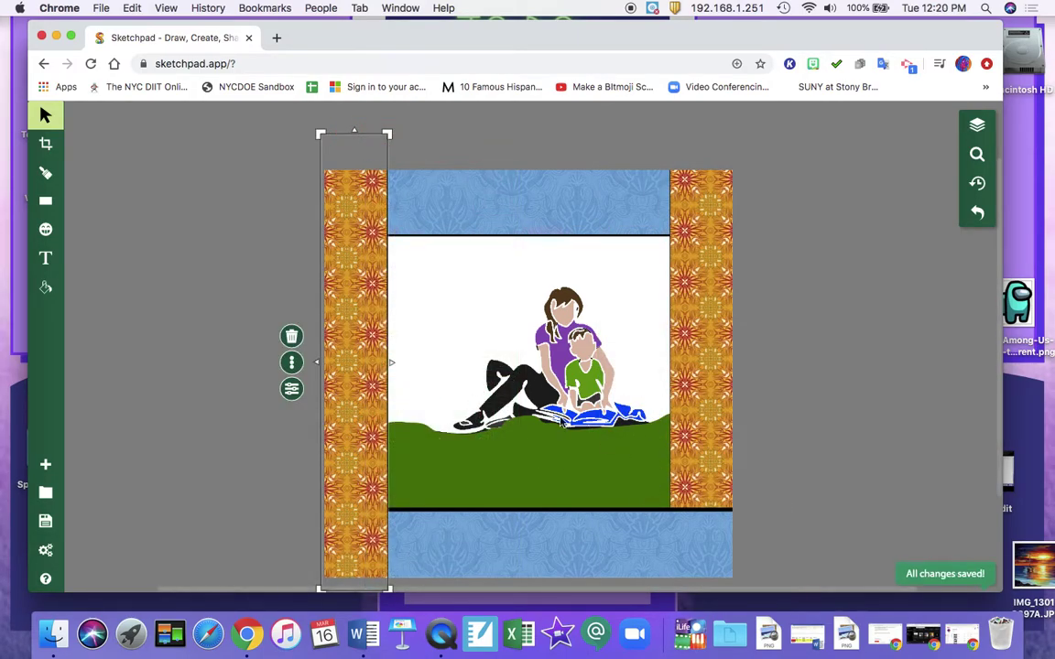
Step: Send the reading-figures picture back one layer and undo an accidental bring-to-front
left_click(535, 403)
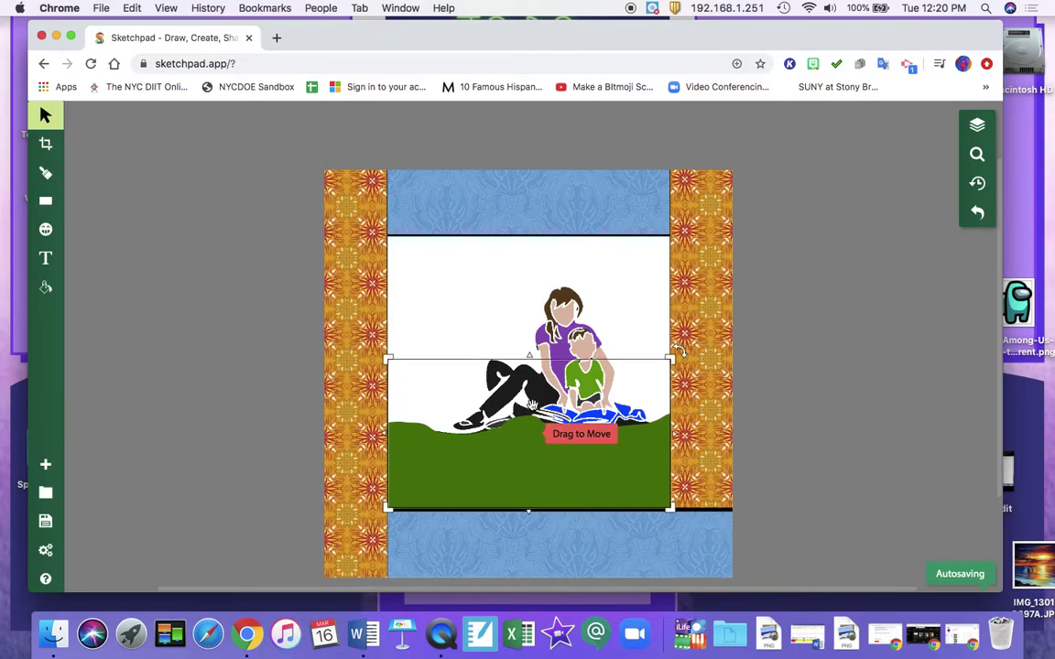
right_click(528, 454)
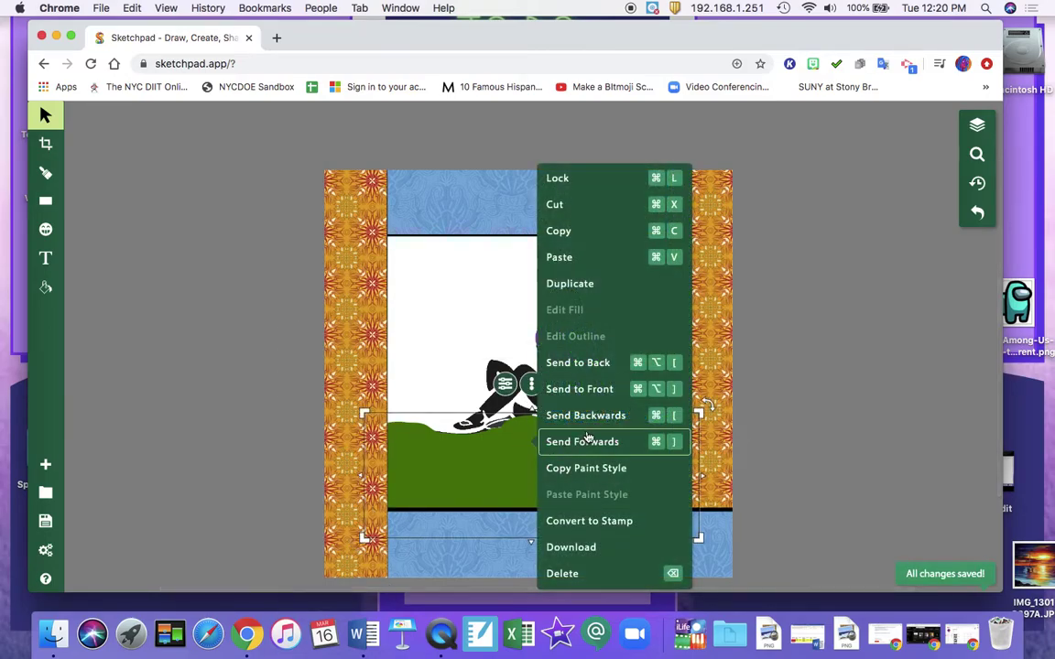
left_click(591, 418)
left_click(447, 359)
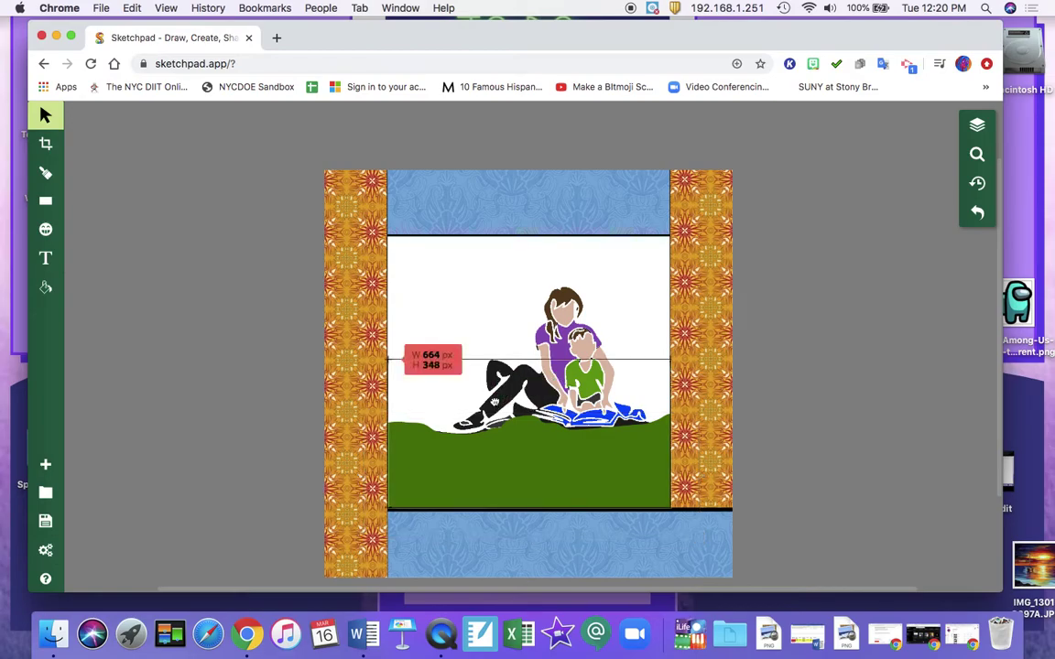
left_click(550, 337)
left_click(394, 367)
right_click(520, 403)
left_click(563, 383)
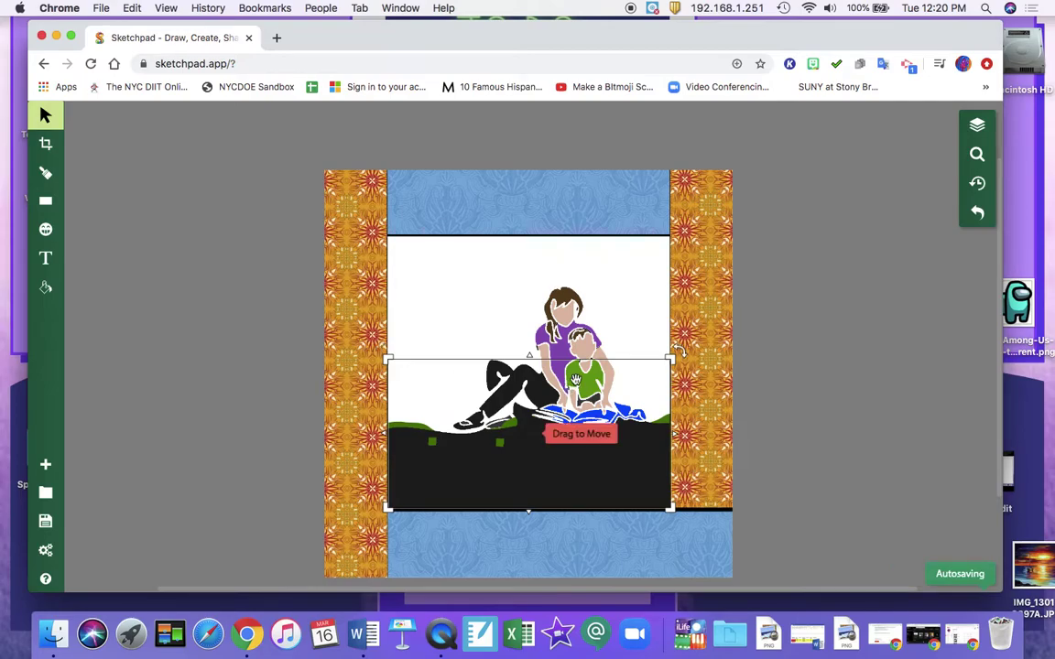
key("super+z")
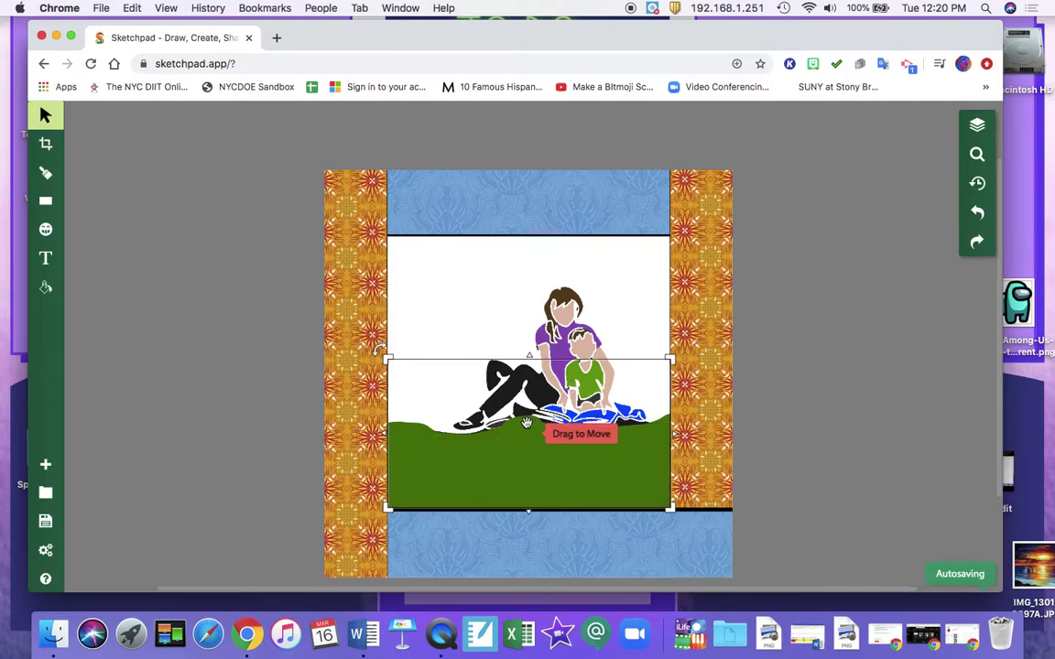
Step: Drag the green ground's top edge slightly down, leaving a thin dark band beneath the figures
left_click(535, 423)
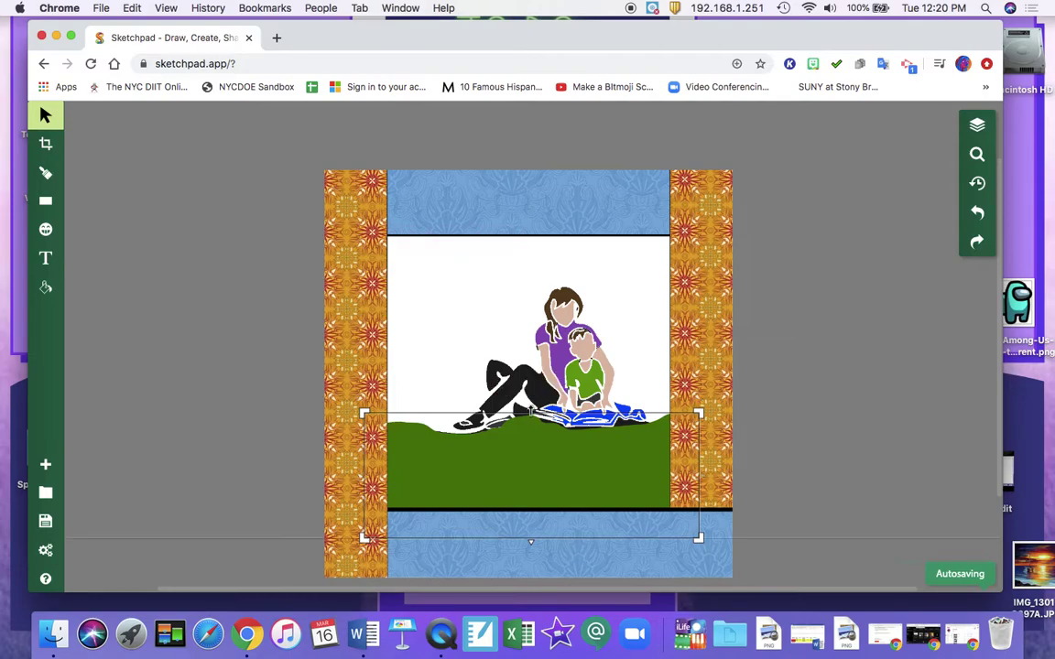
left_click_drag(531, 414, 532, 422)
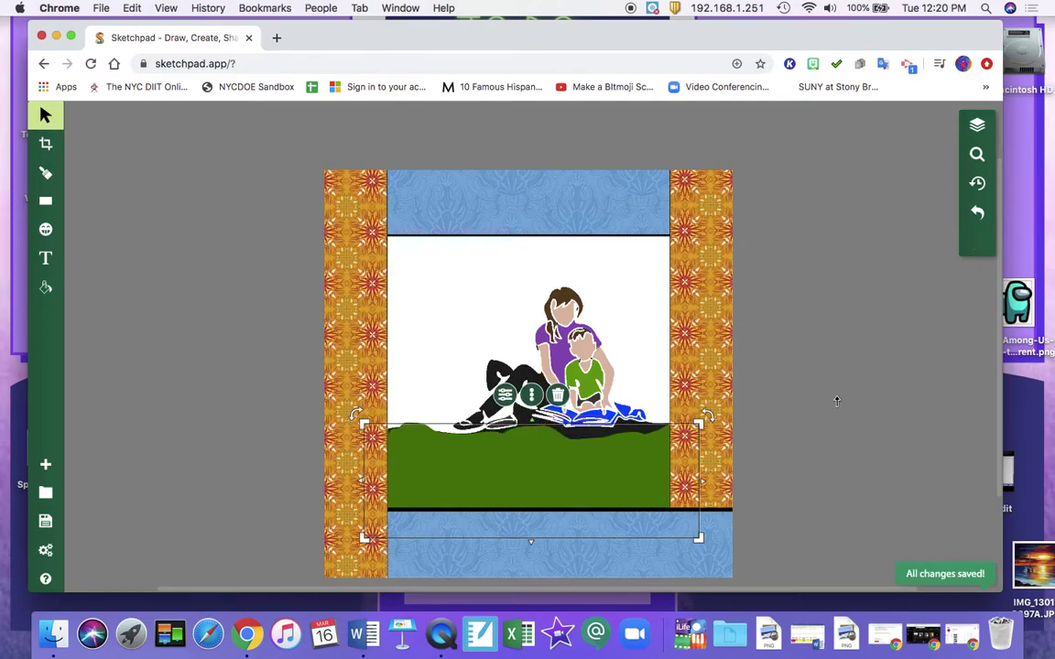
left_click(786, 430)
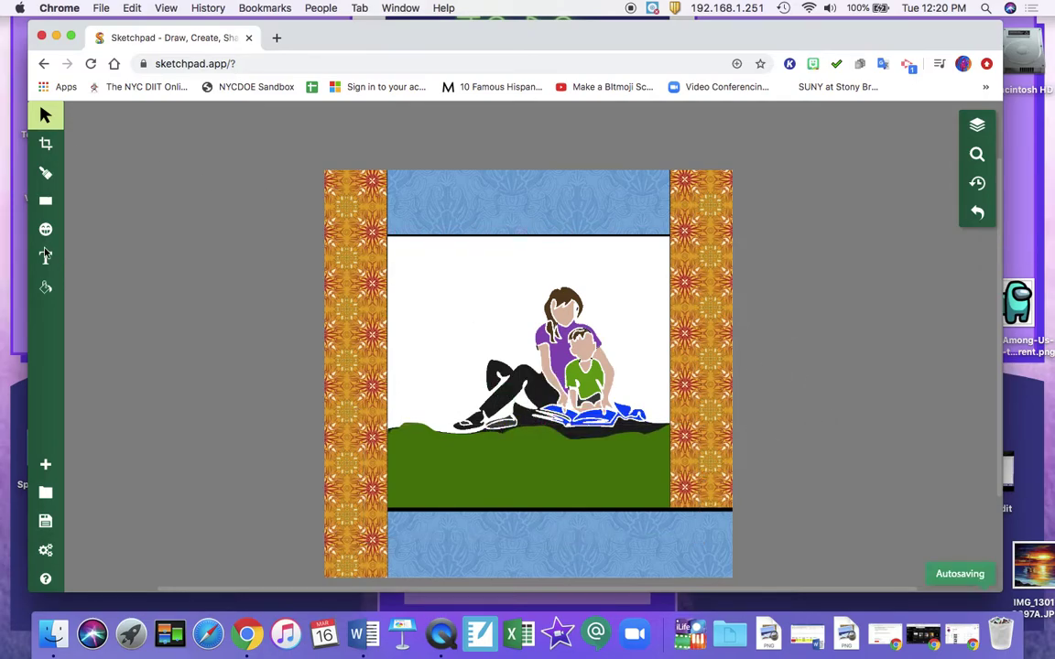
Step: Pixel-fill the white sky behind the mother and child with deep blue #0022b7
left_click(46, 287)
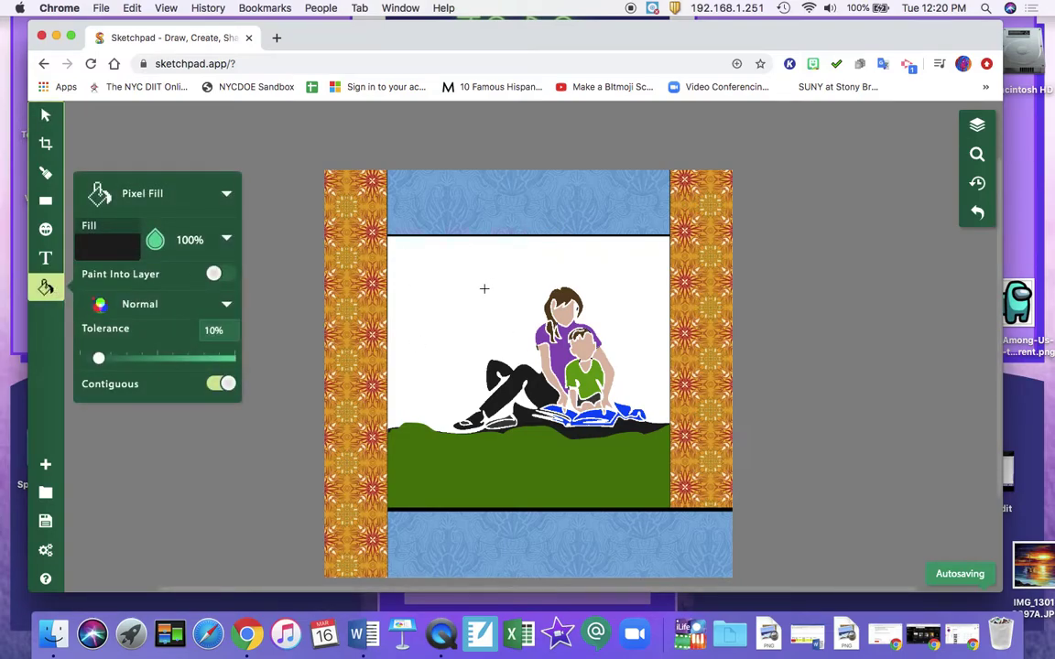
left_click(112, 244)
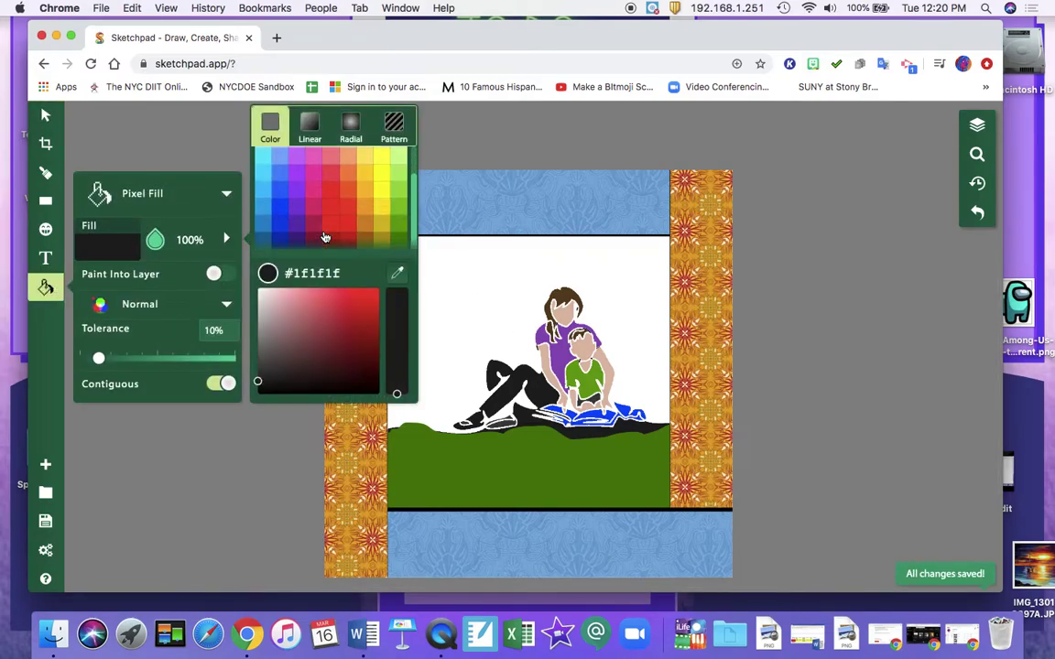
left_click(281, 239)
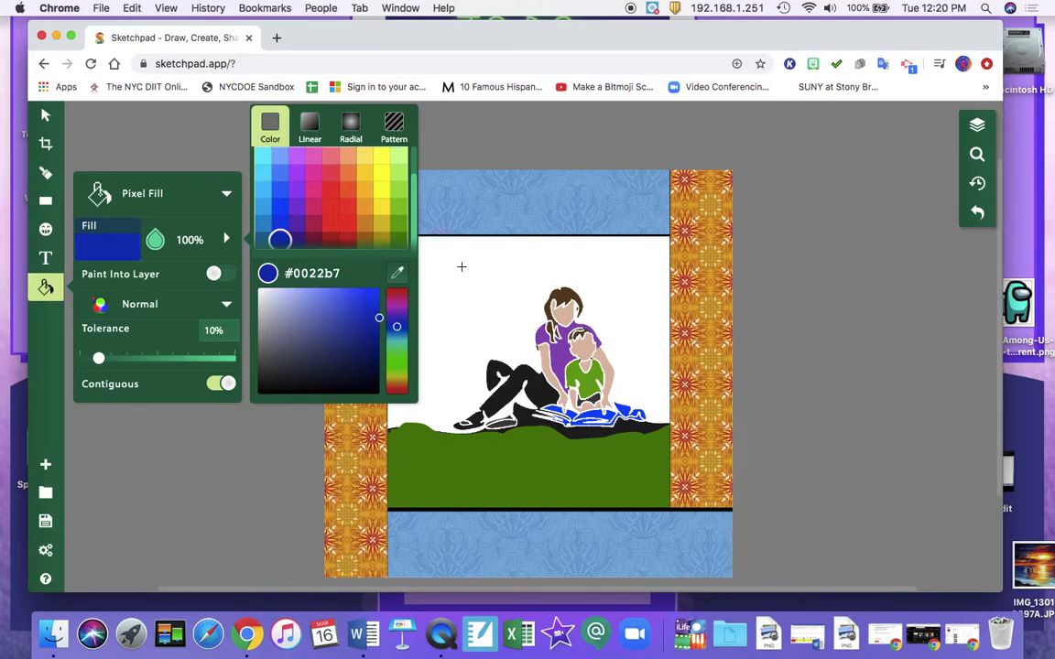
left_click(462, 267)
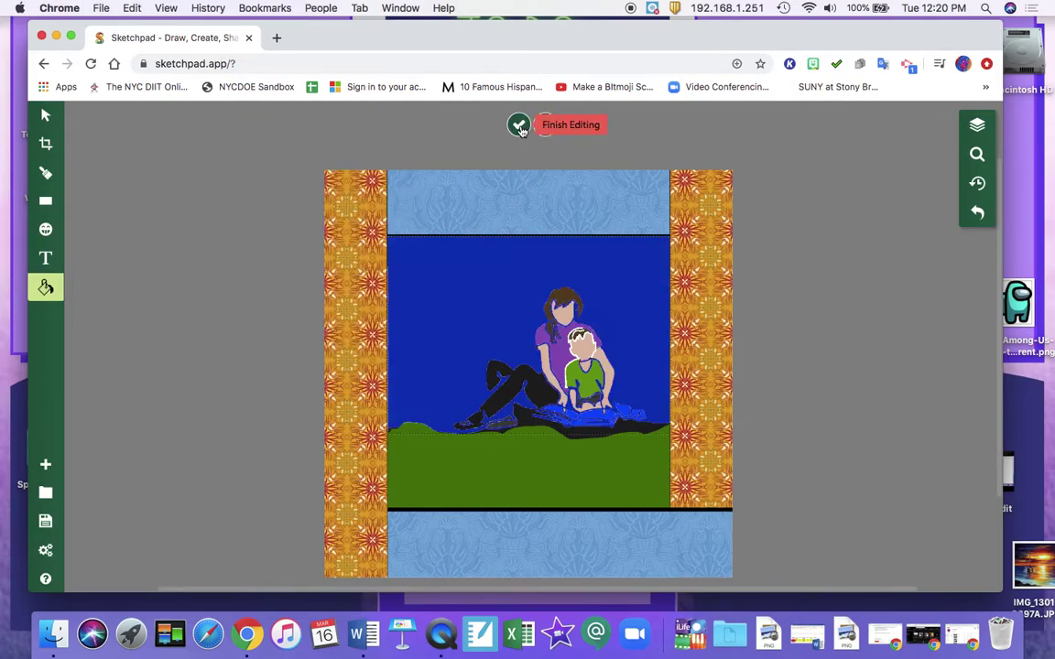
Step: Switch the Paintbrush to a Stamp brush, try a paint-smudge shape, and set fill to yellow #ffdc00
left_click(49, 177)
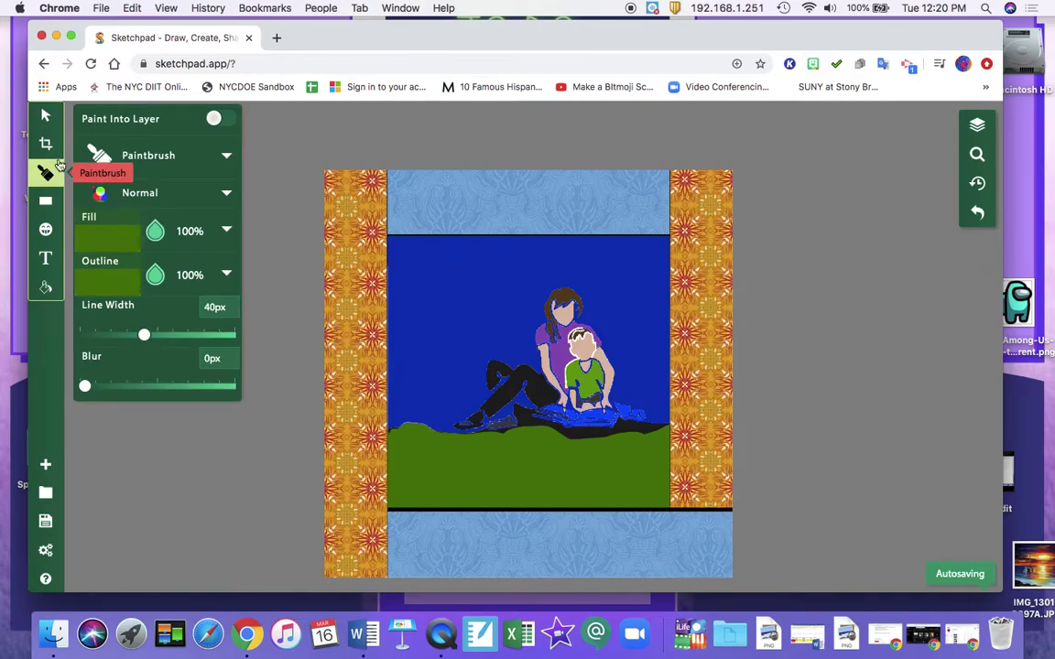
left_click(225, 160)
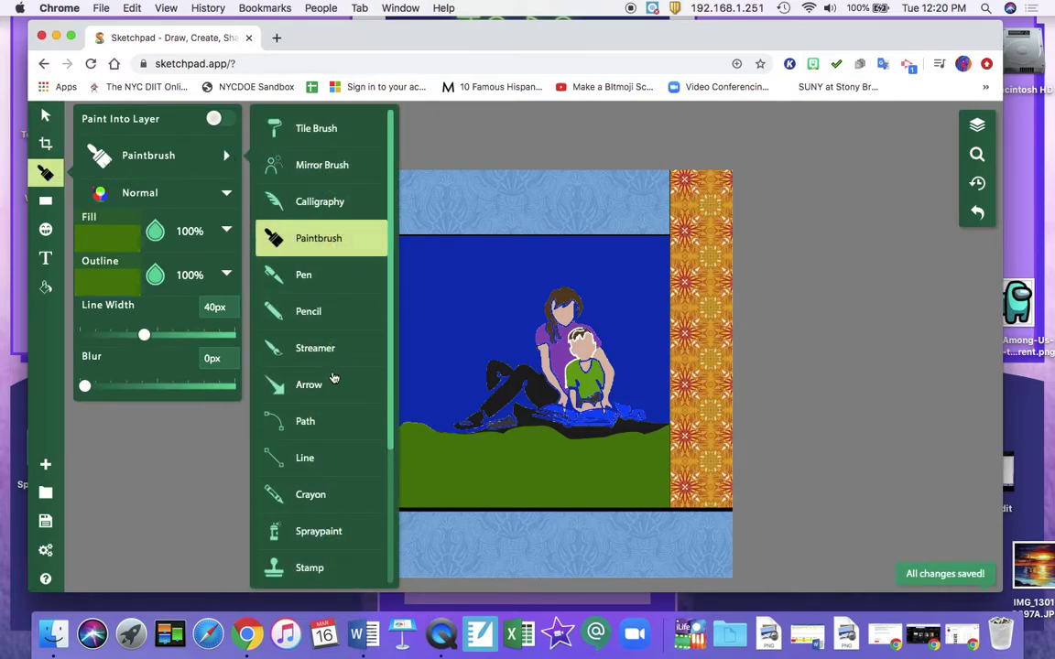
scroll(335, 378, "down", 3)
left_click(321, 434)
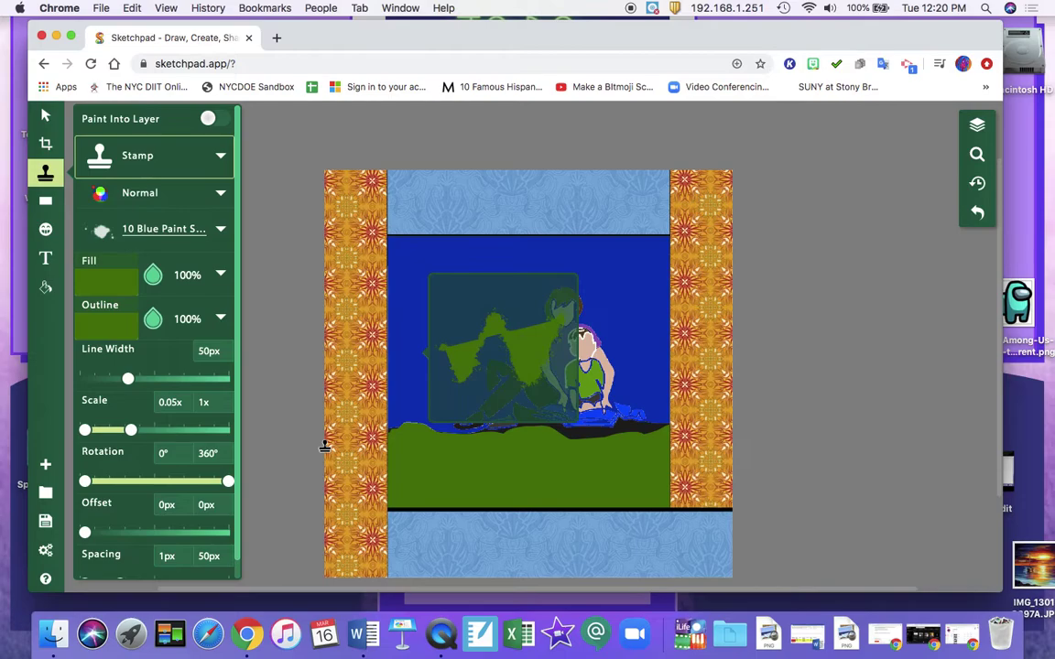
left_click(220, 229)
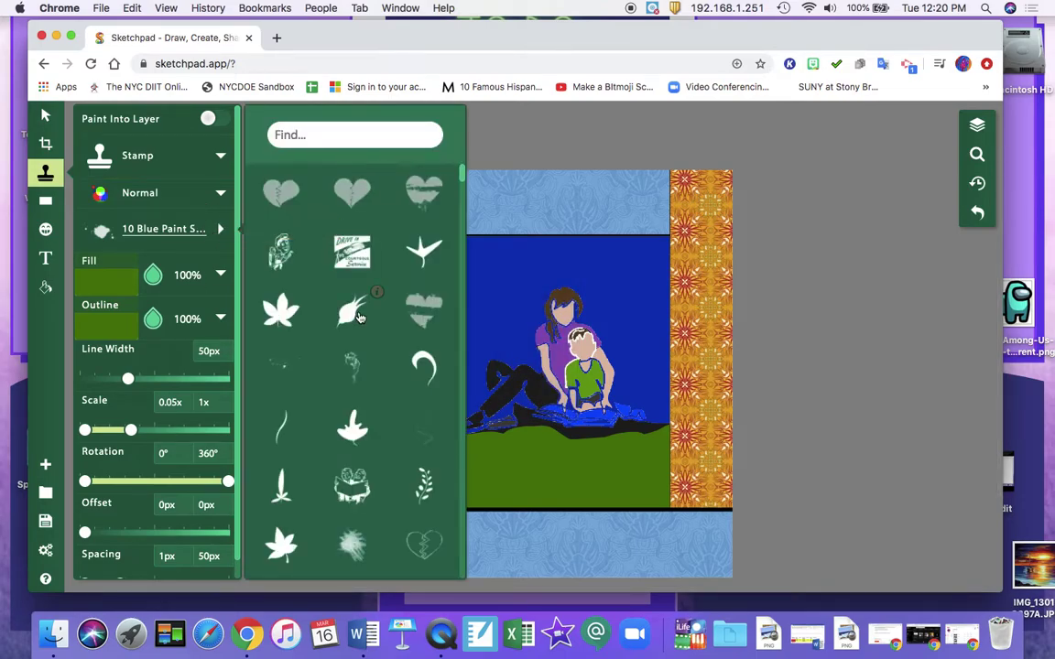
scroll(358, 317, "down", 3)
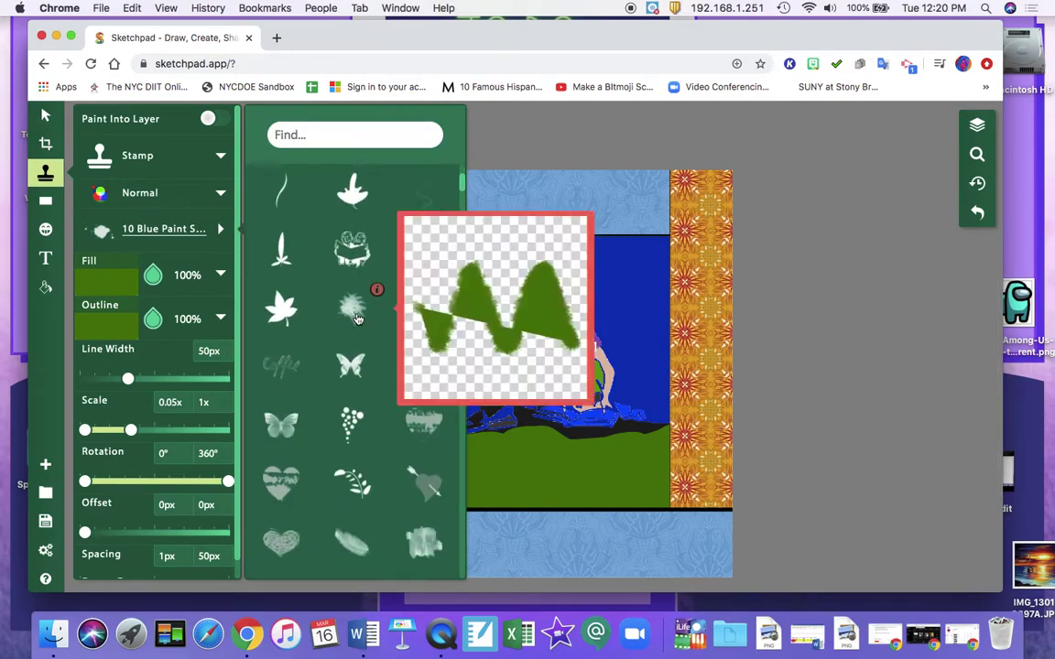
scroll(357, 318, "down", 3)
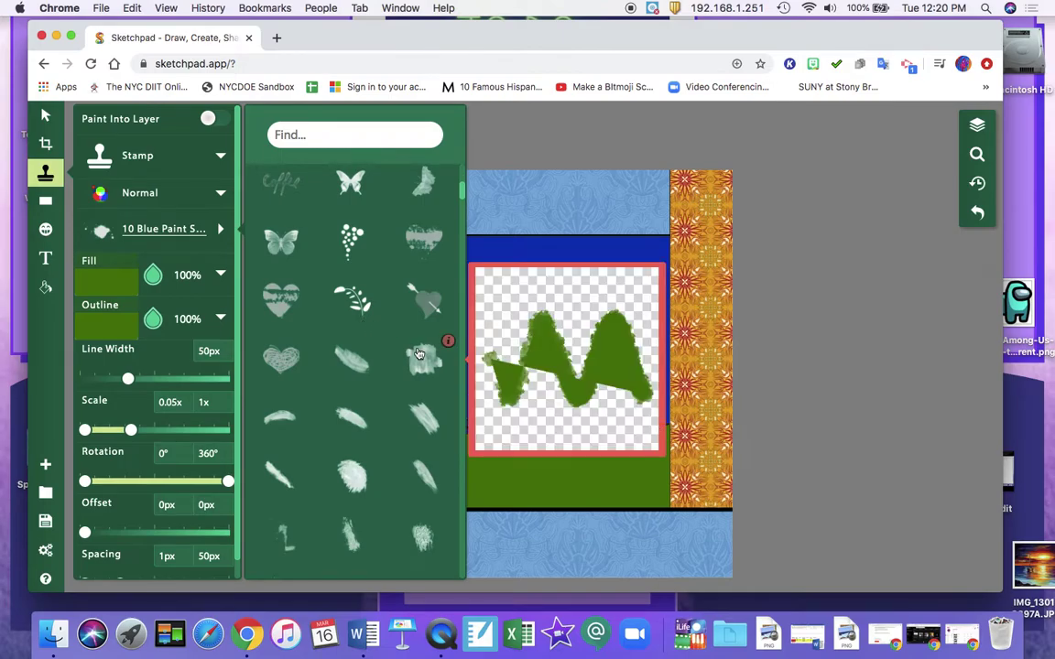
left_click(418, 354)
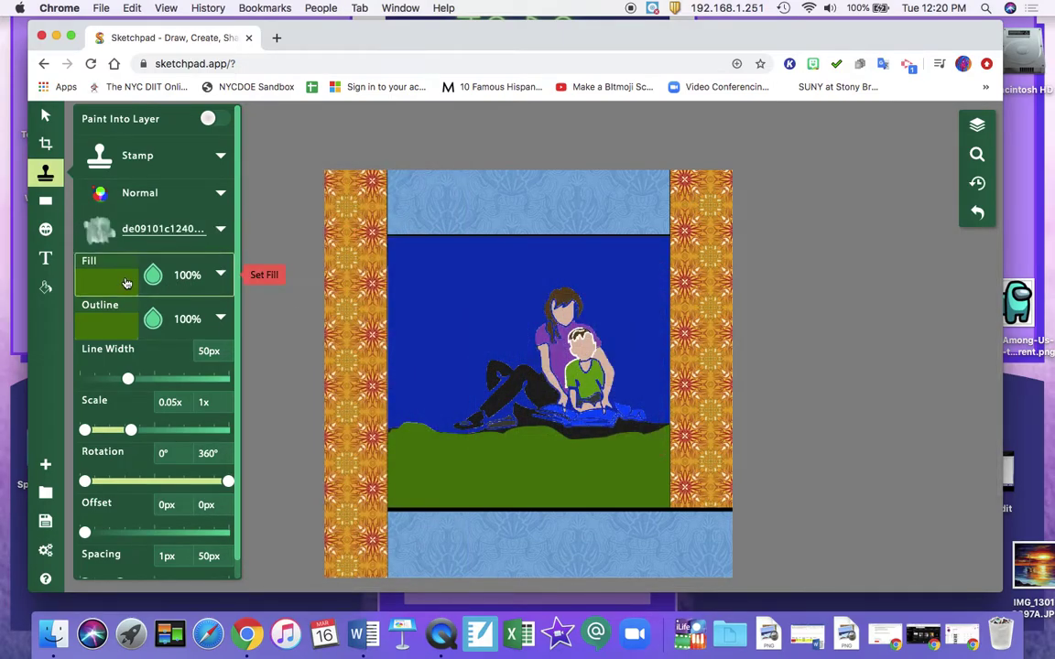
left_click(127, 283)
left_click(378, 265)
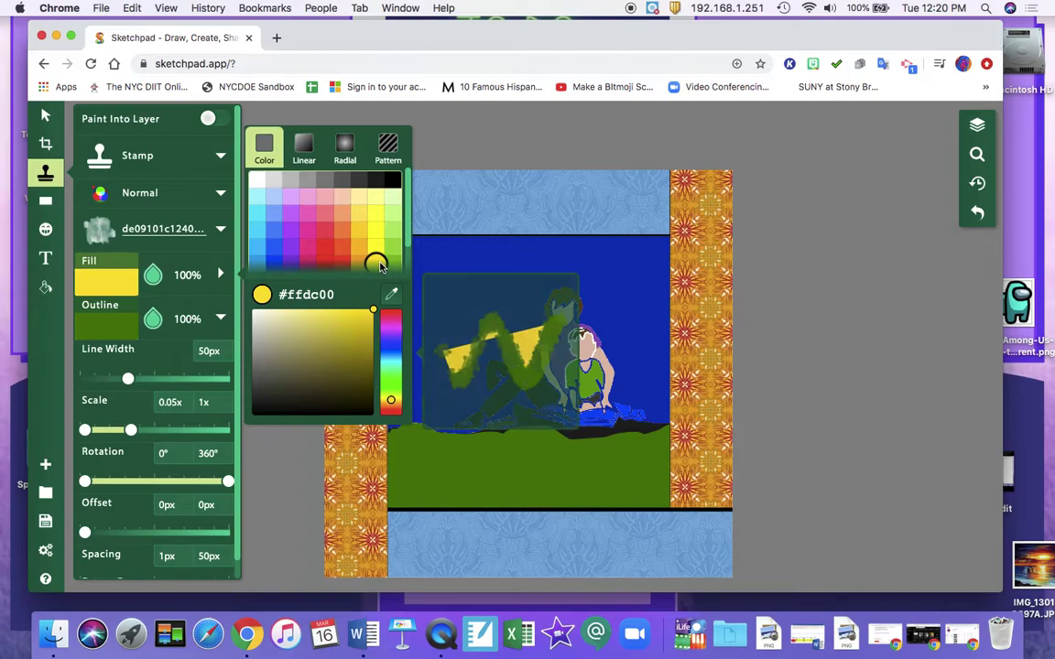
Step: Search the stamps for 'star', choose 10 Grunge Stars, and set outline opacity to 0%
left_click(184, 229)
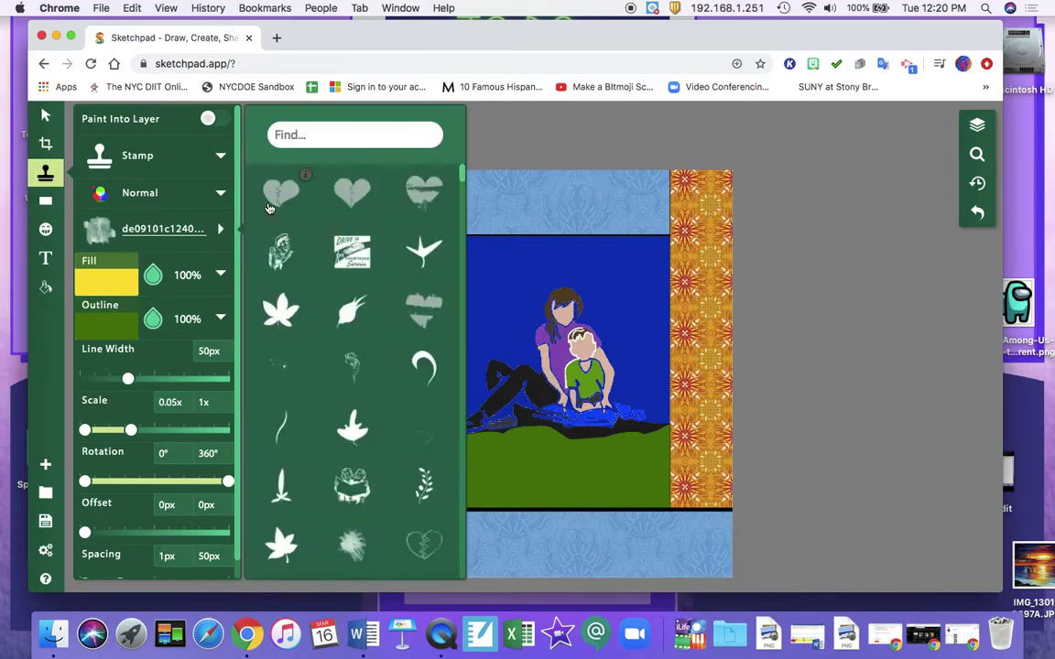
left_click(315, 139)
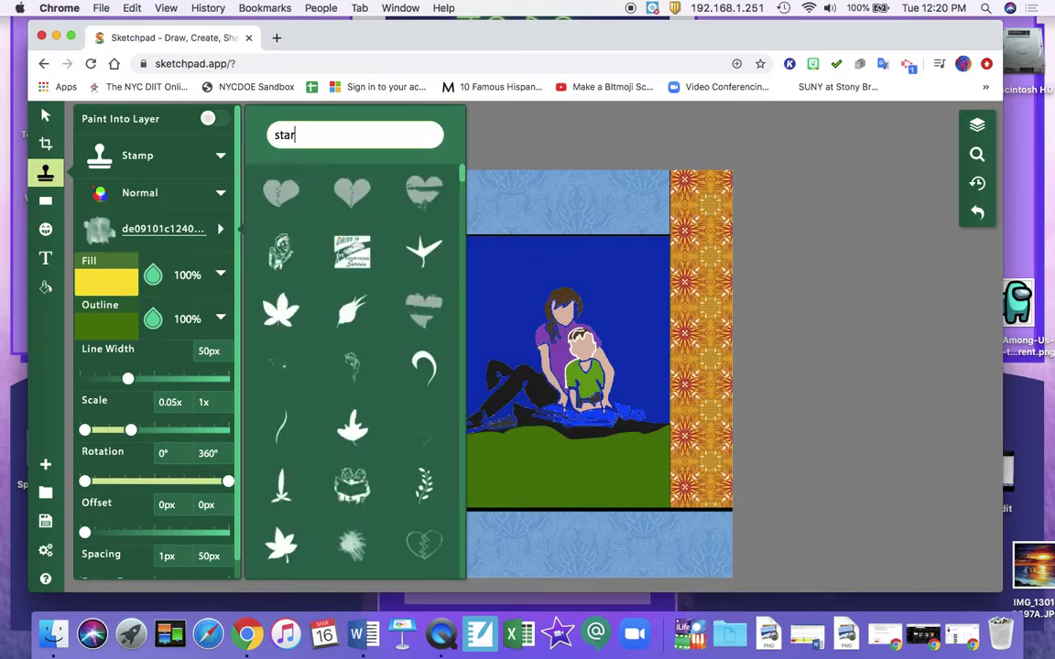
mouse_move(355, 206)
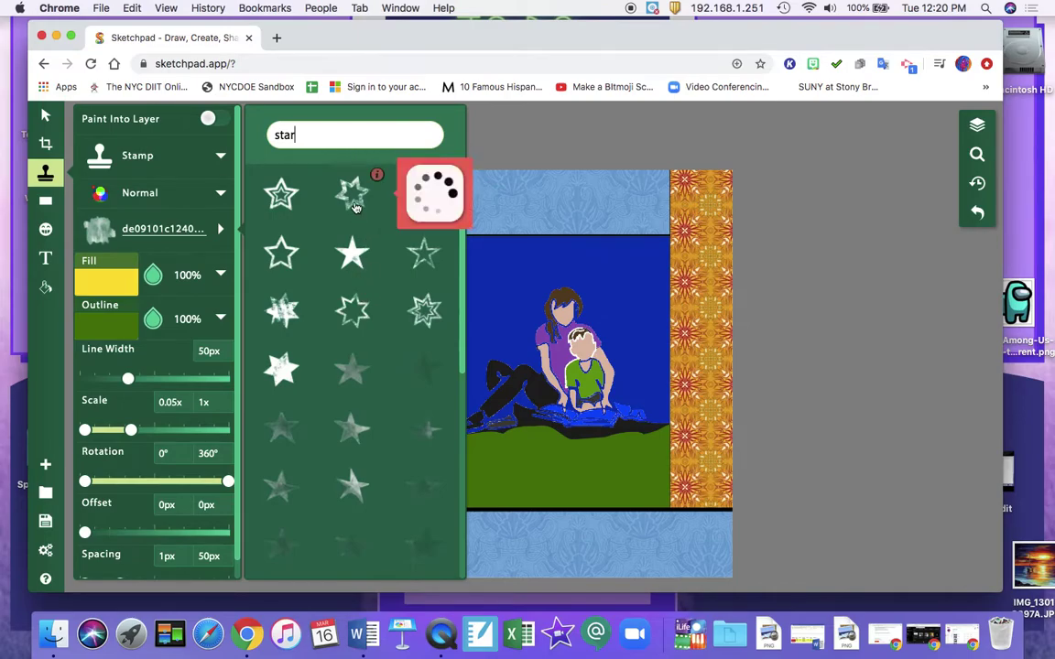
left_click(286, 310)
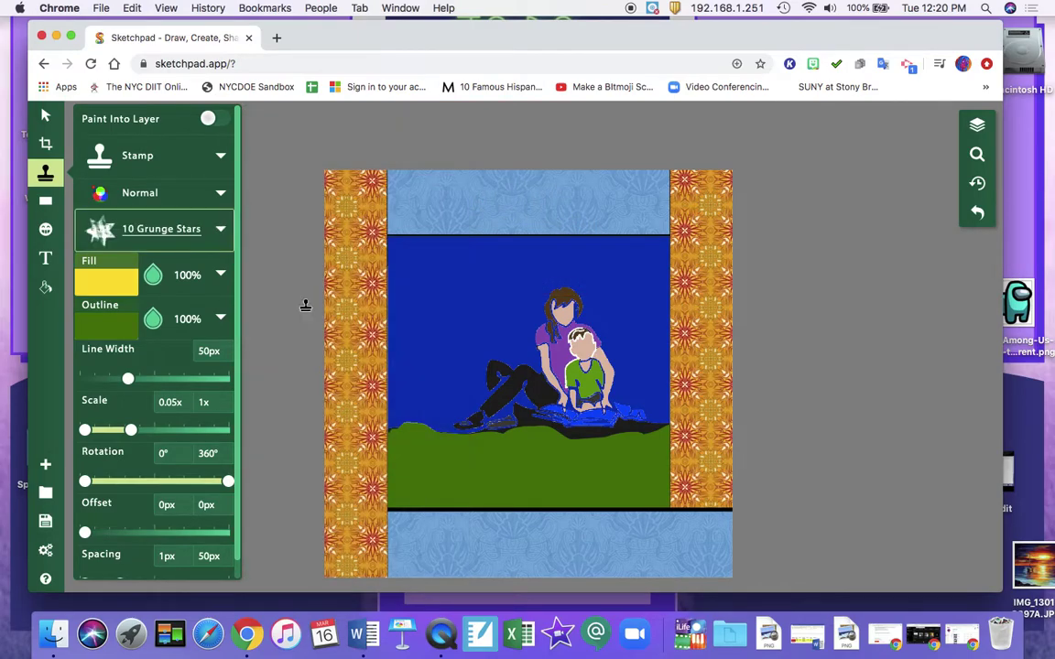
left_click(153, 319)
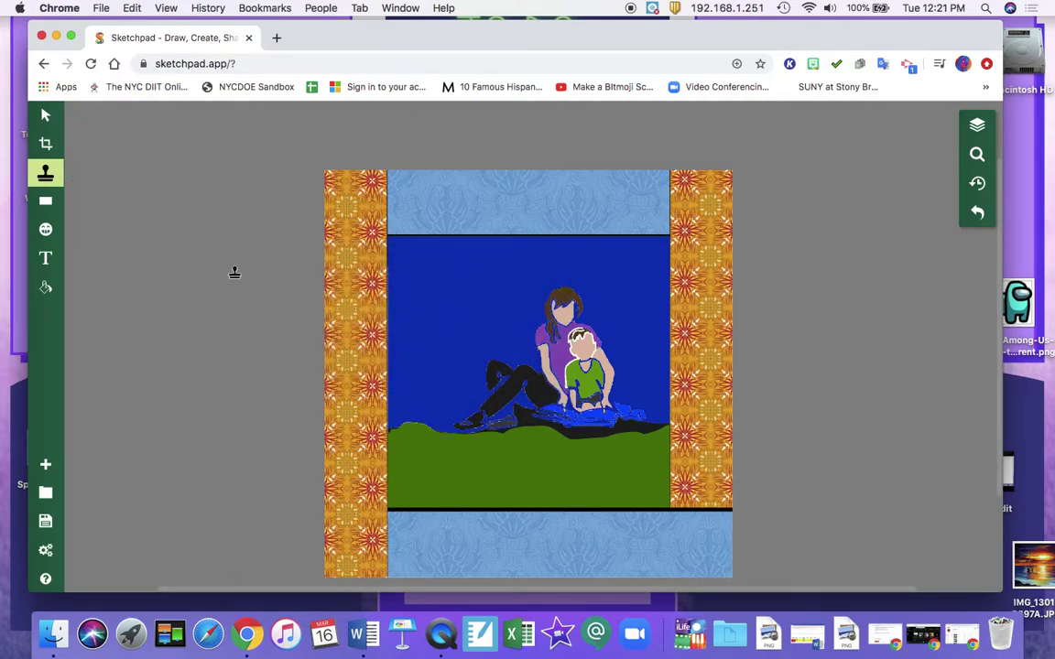
Step: Enlarge the stamp to 130px and make its outline yellow
left_click(46, 172)
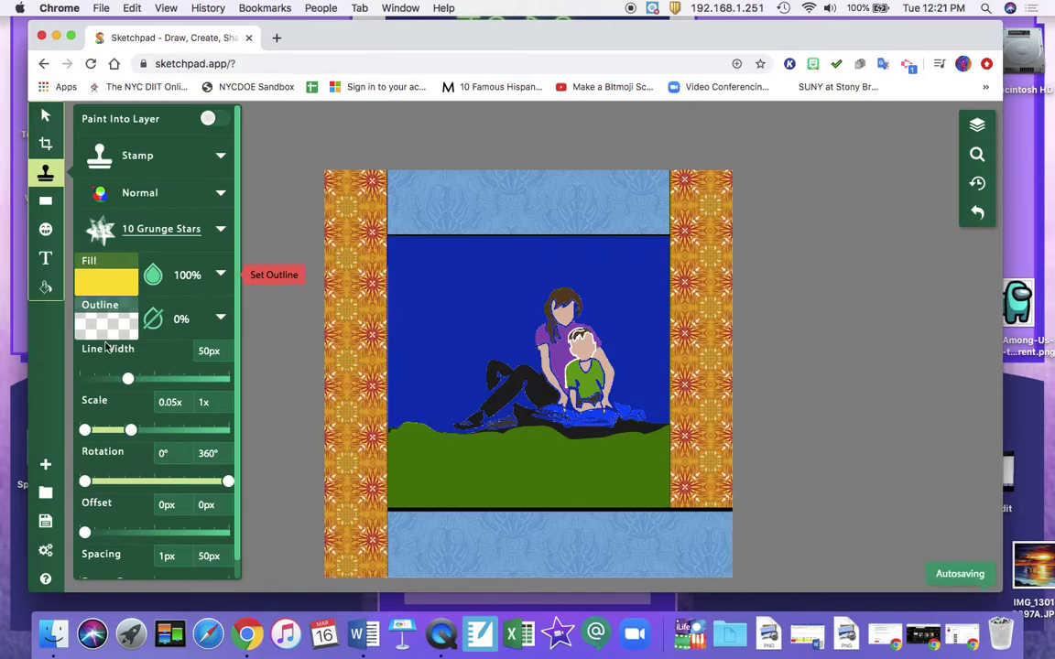
left_click_drag(127, 378, 155, 378)
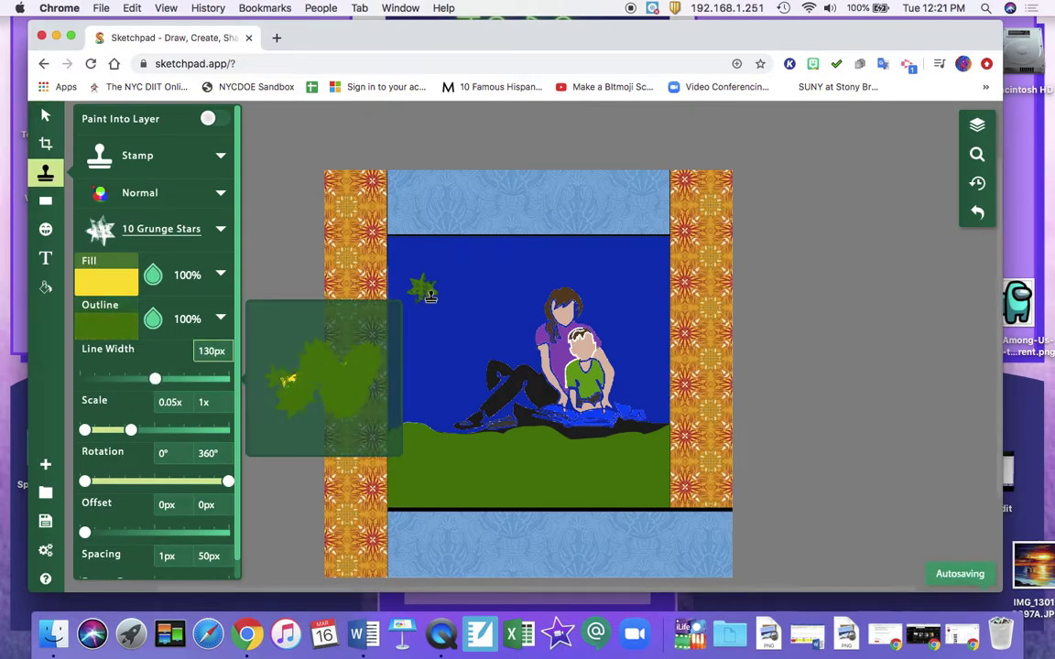
left_click(153, 319)
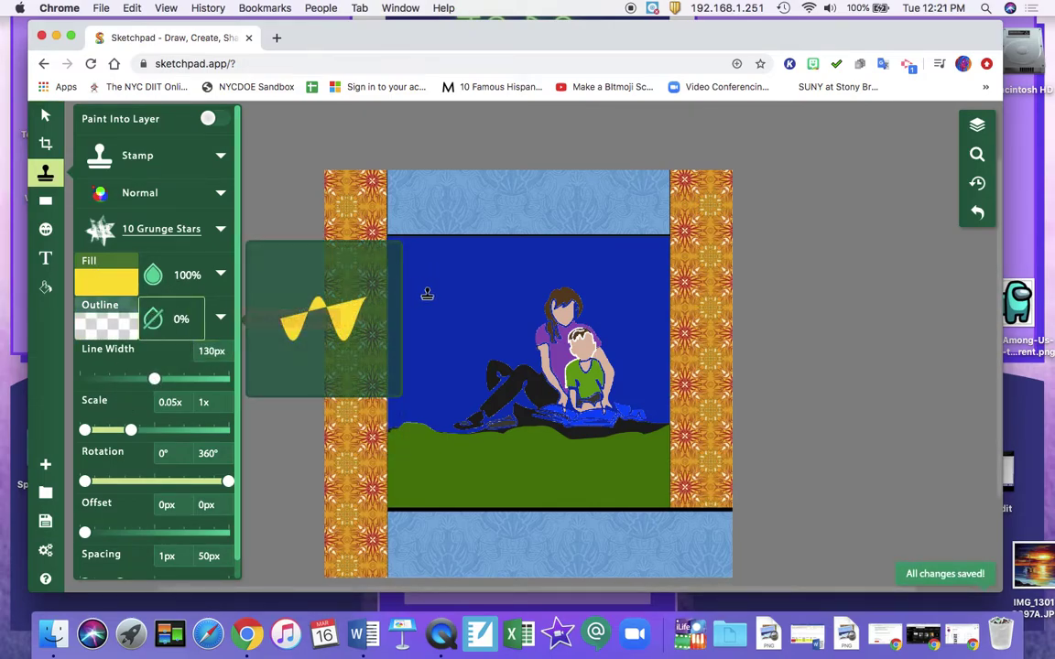
left_click(107, 319)
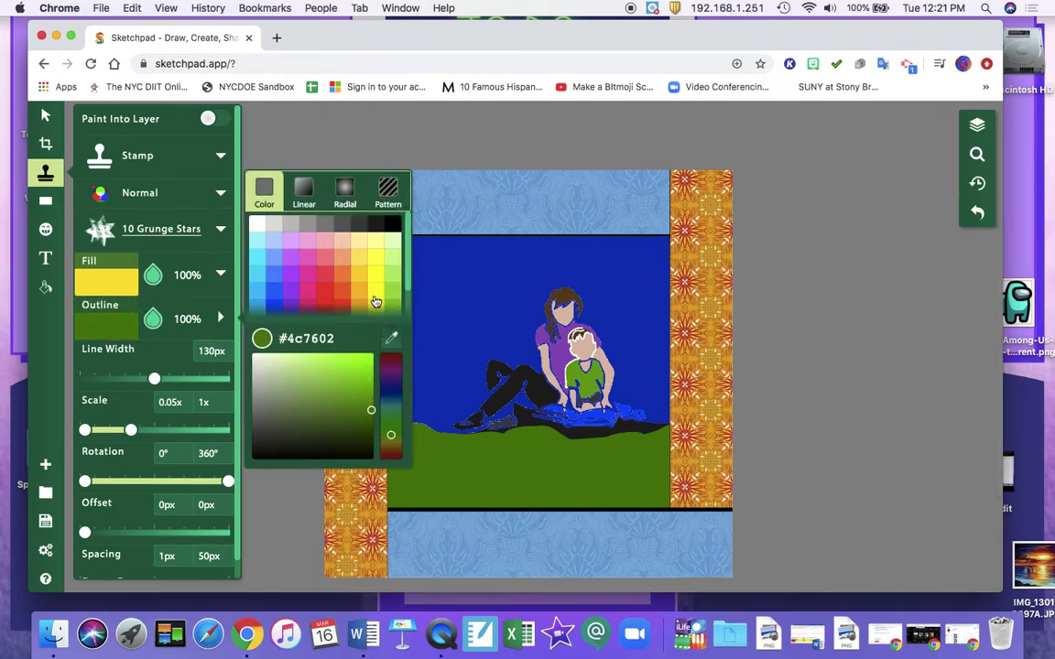
left_click(374, 291)
Step: Stamp eight yellow grunge stars across the left, middle and right of the dark blue sky
left_click(450, 270)
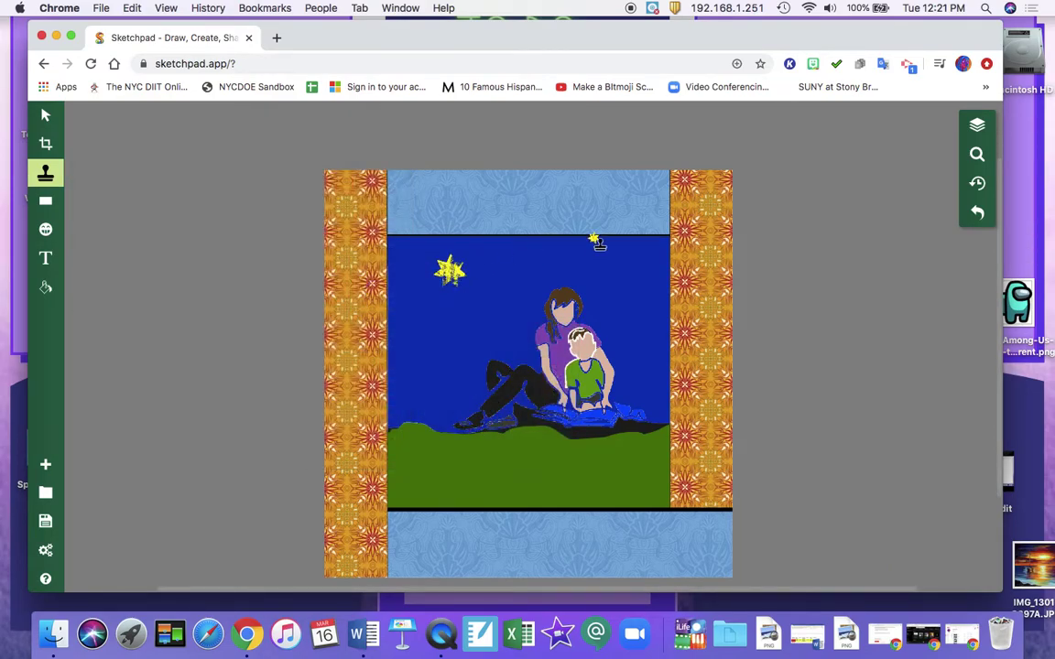
left_click(595, 246)
left_click(514, 274)
left_click(444, 360)
left_click(427, 404)
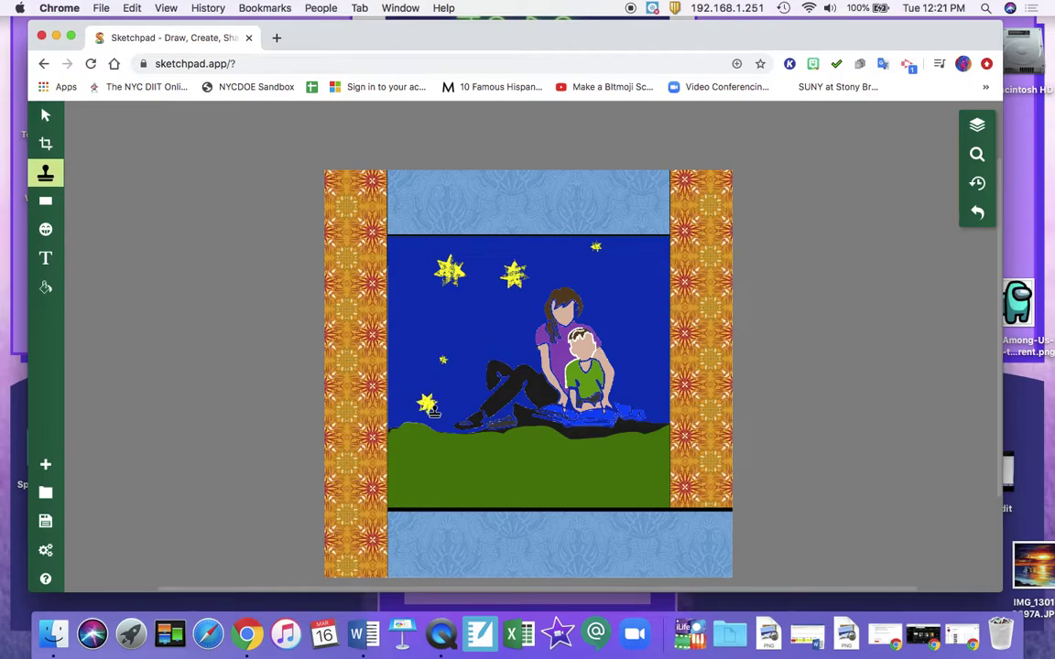
left_click(424, 418)
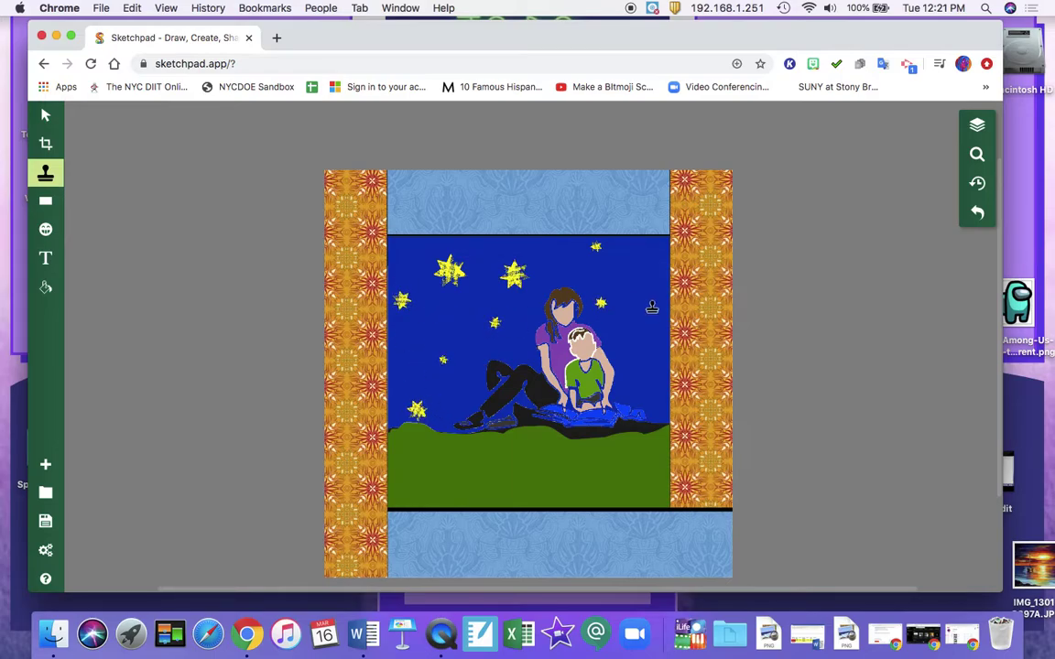
left_click(653, 343)
left_click(653, 285)
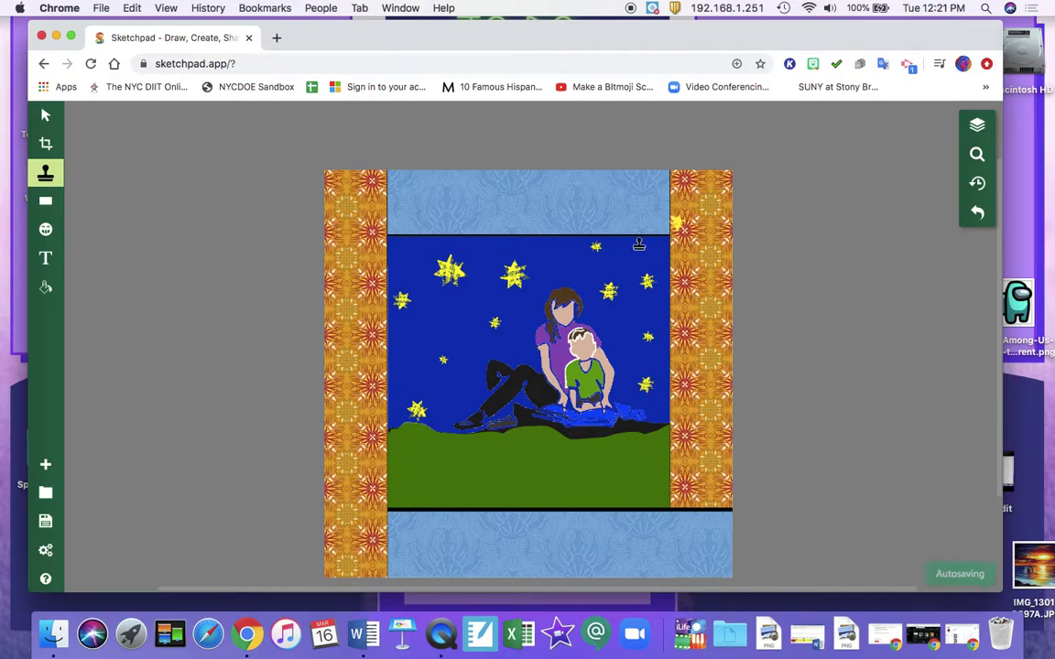
Step: Switch to the Select tool and select the left patterned border strip
left_click(47, 114)
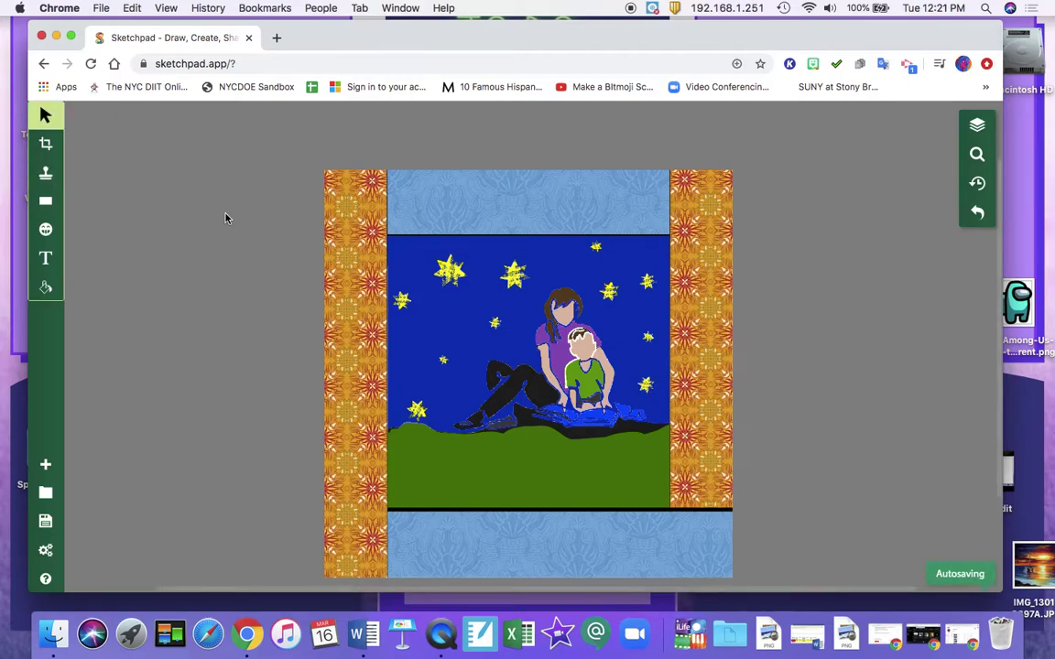
scroll(226, 217, "down", 2)
left_click(366, 256)
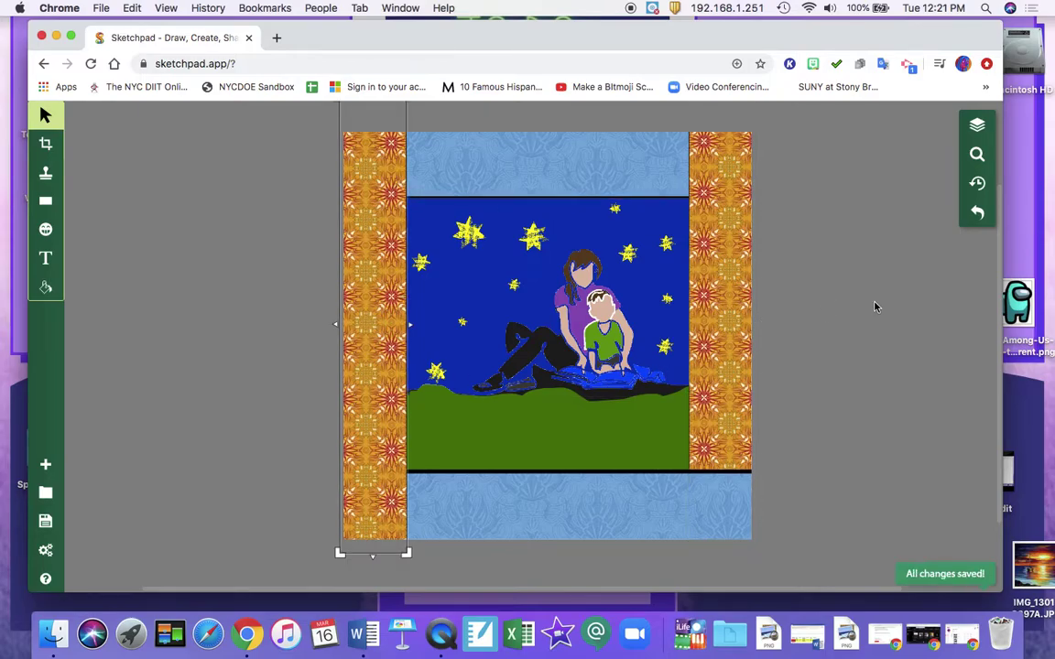